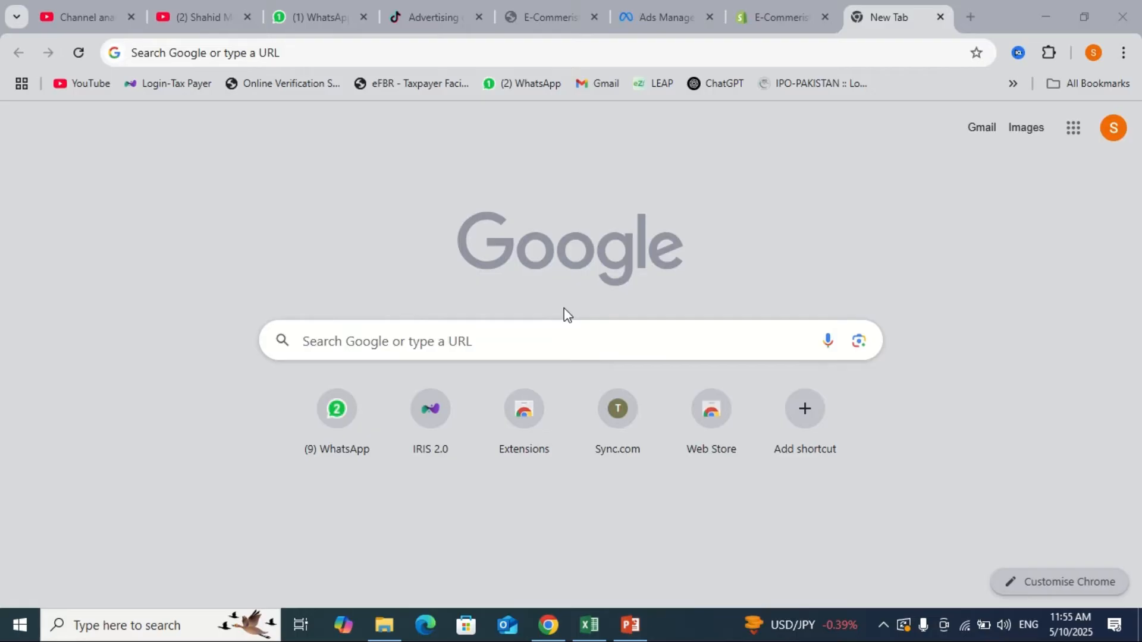
- Go to iris.fbr.gov.pk and dismiss the login authentication notice
{"action": "left_click", "coordinate": [303, 47]}
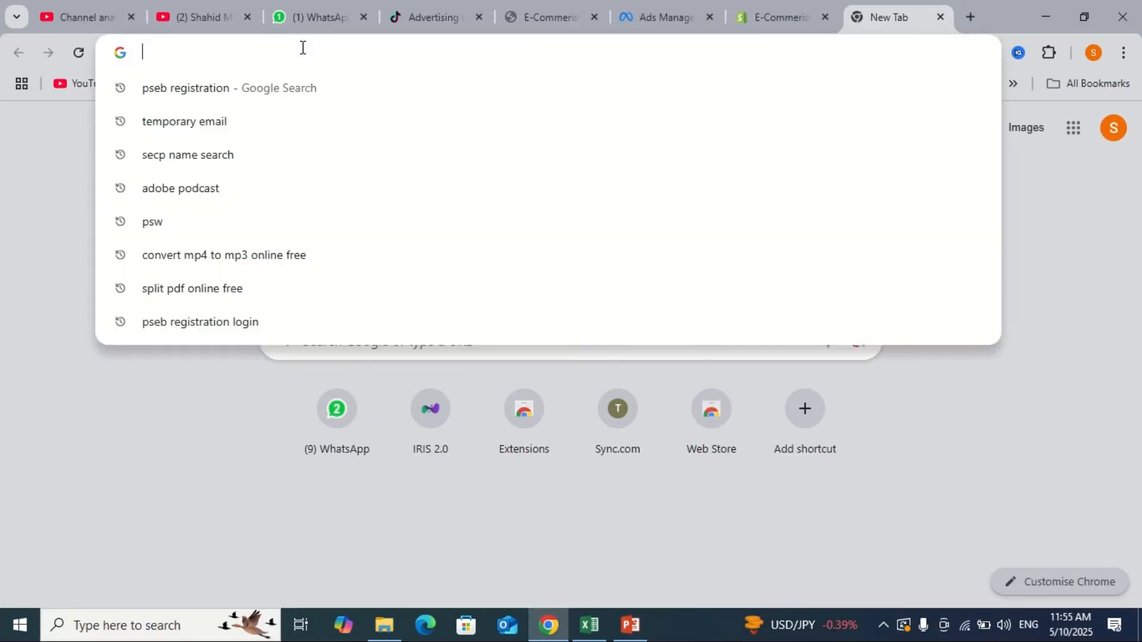
{"action": "type", "text": "iris.fbr.gov.pk"}
{"action": "key", "text": "Return"}
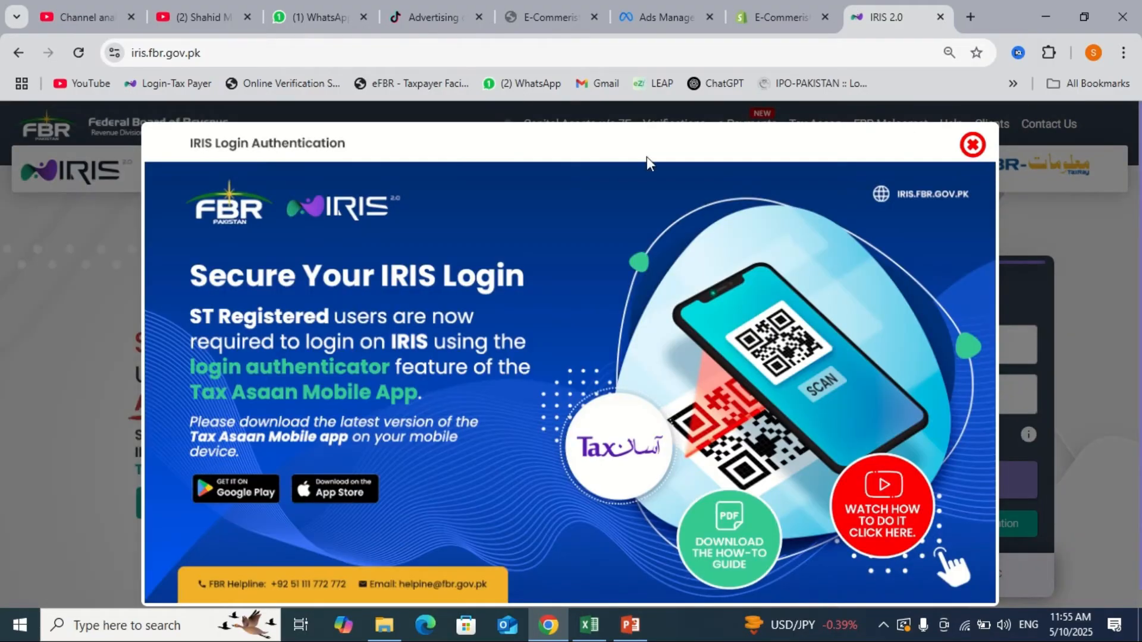
{"action": "left_click", "coordinate": [973, 145]}
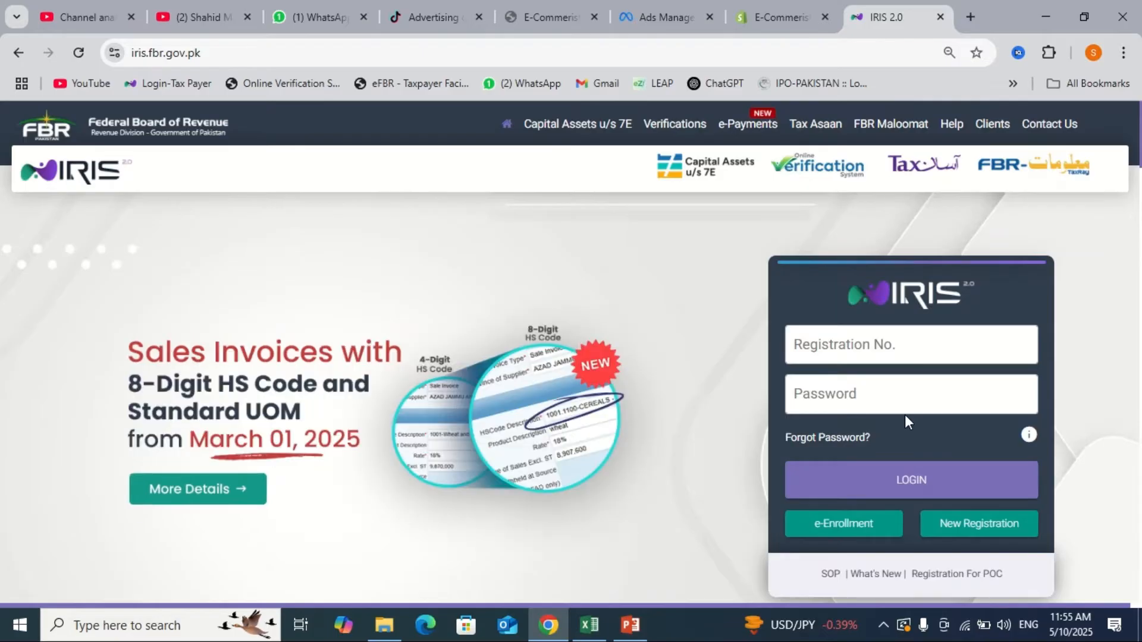
- Open the New Registration form from the IRIS login page
{"action": "left_click", "coordinate": [880, 347]}
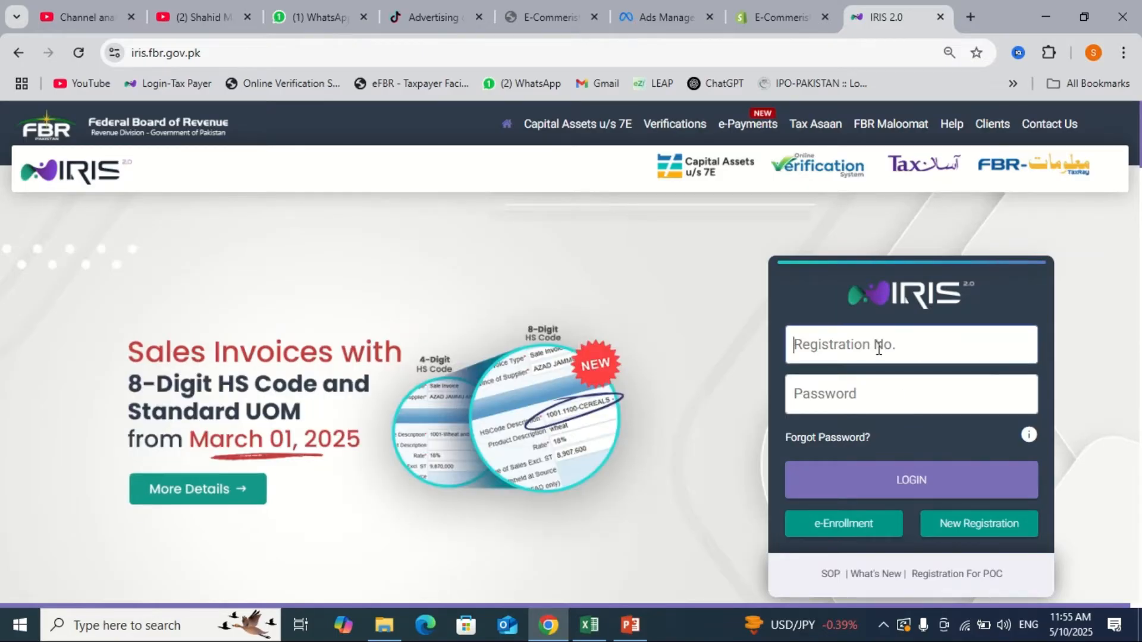
{"action": "left_click", "coordinate": [866, 392]}
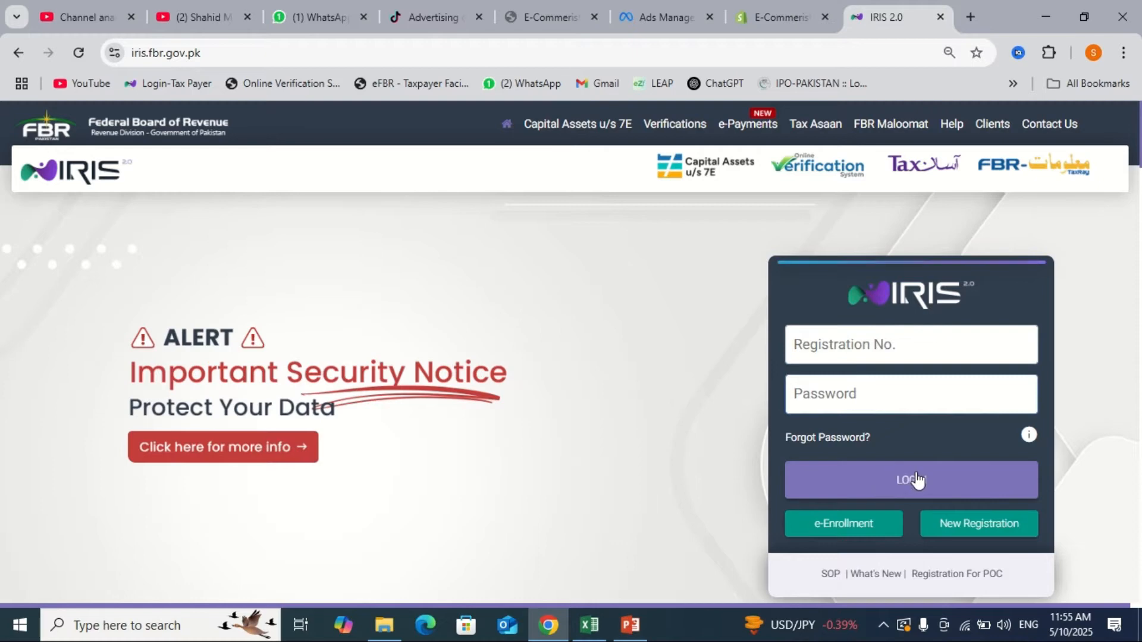
{"action": "left_click", "coordinate": [976, 527]}
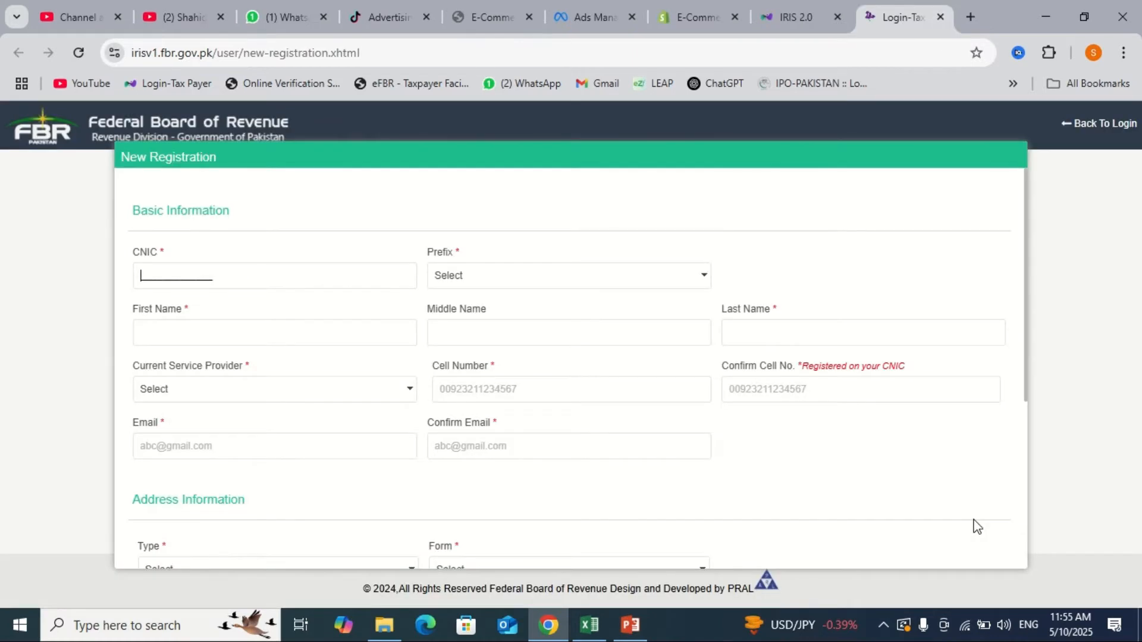
{"action": "double_click", "coordinate": [161, 286]}
{"action": "left_click", "coordinate": [458, 276]}
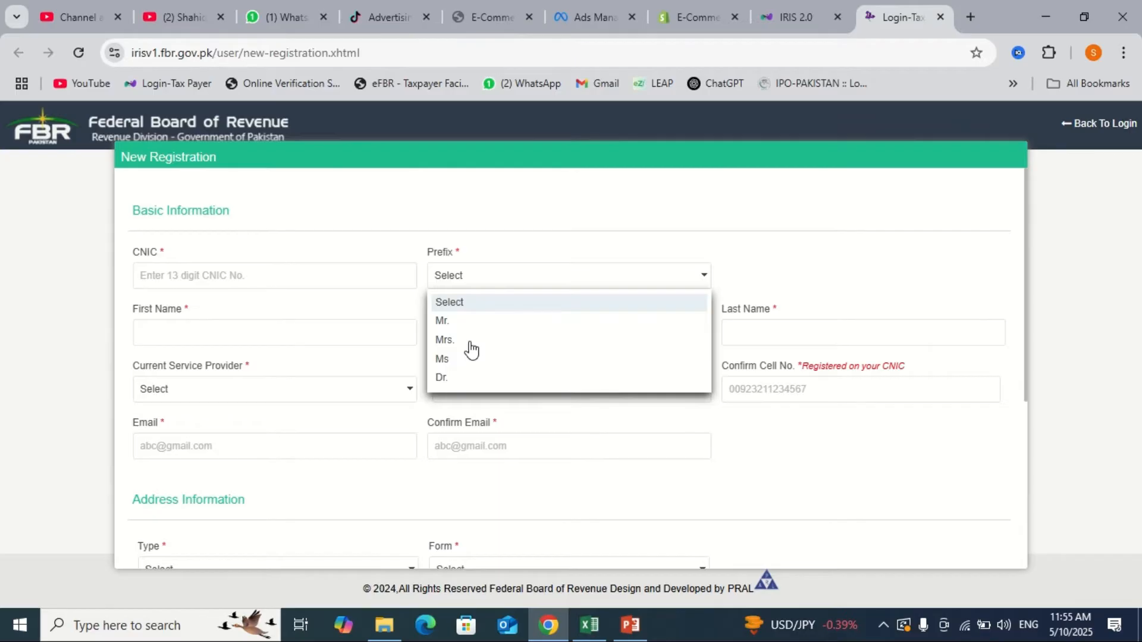
{"action": "left_click", "coordinate": [715, 260]}
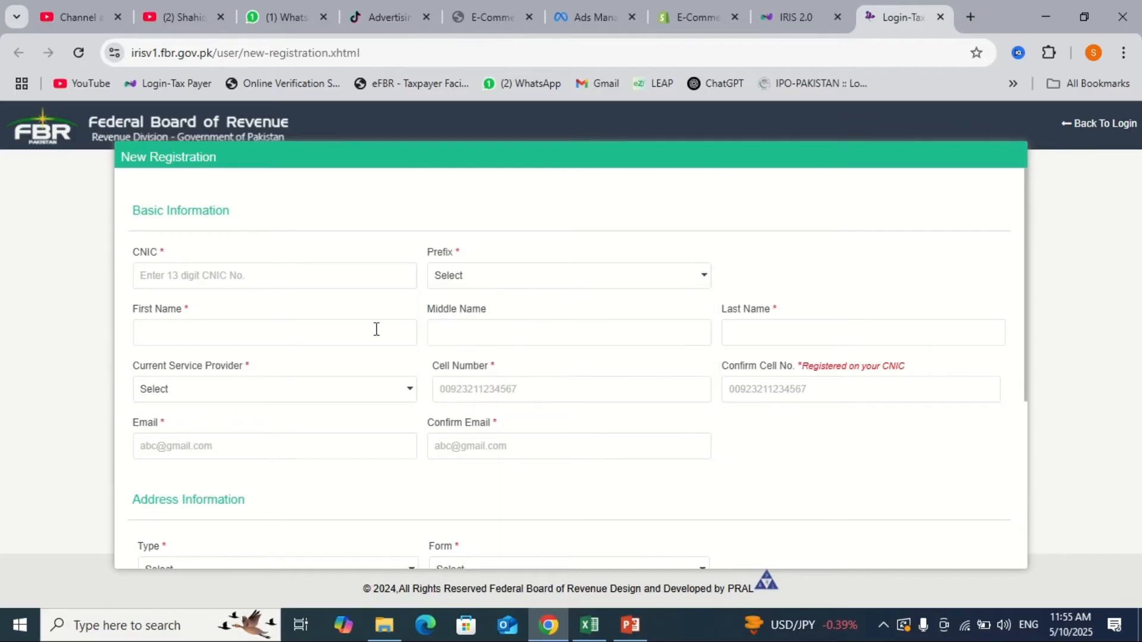
{"action": "left_click", "coordinate": [307, 339]}
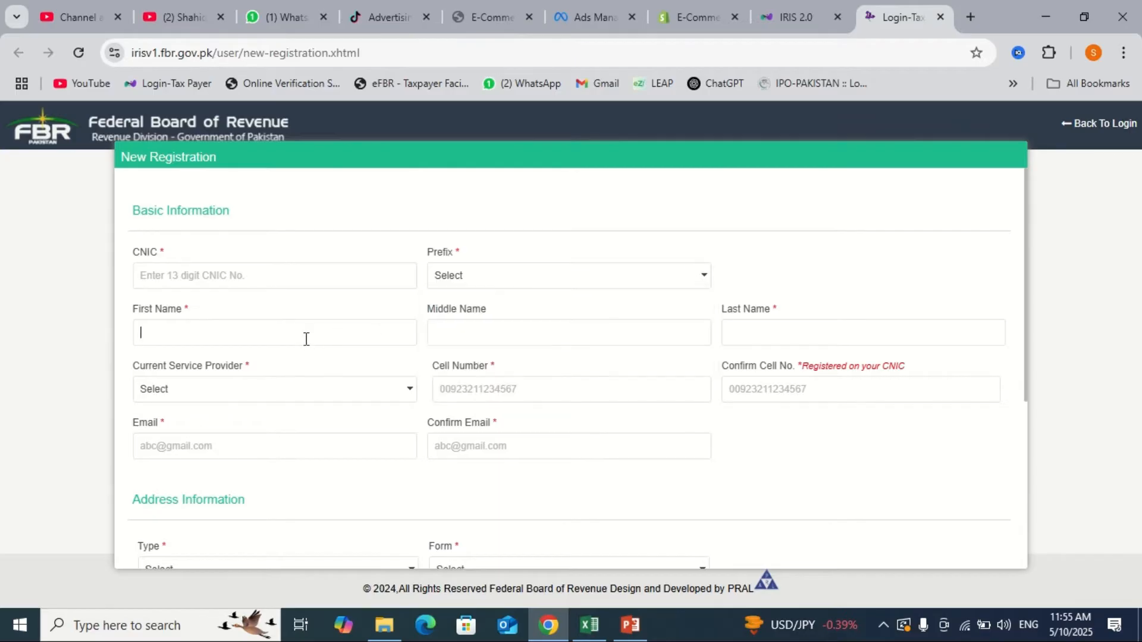
{"action": "left_click", "coordinate": [833, 340]}
{"action": "left_click", "coordinate": [300, 343]}
{"action": "left_click", "coordinate": [743, 333]}
{"action": "left_click", "coordinate": [562, 337]}
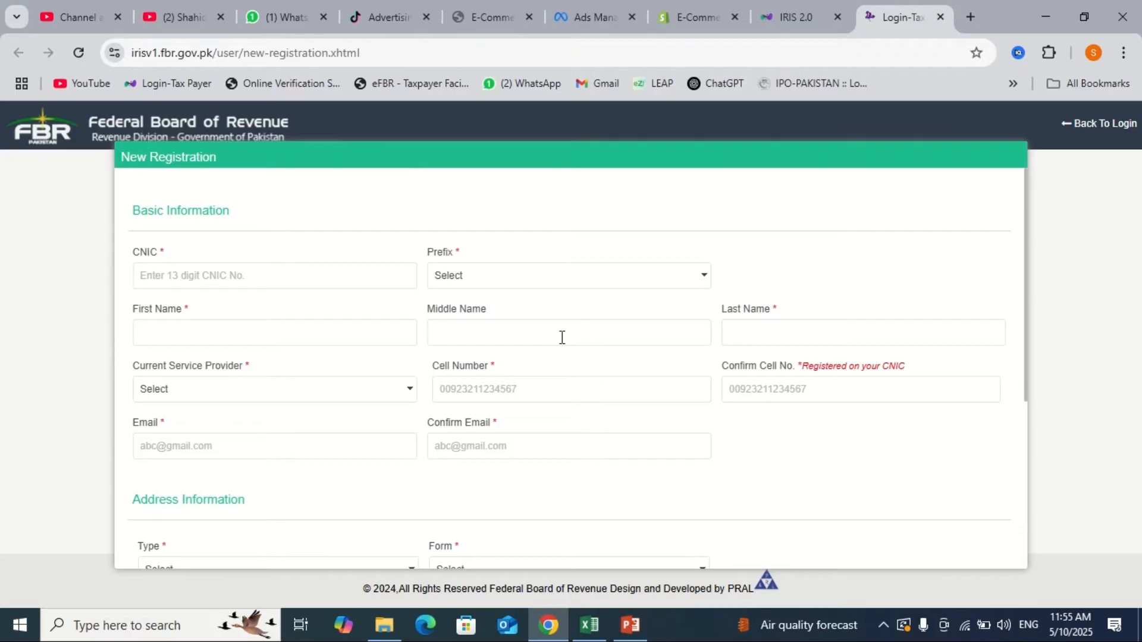
{"action": "left_click", "coordinate": [499, 385]}
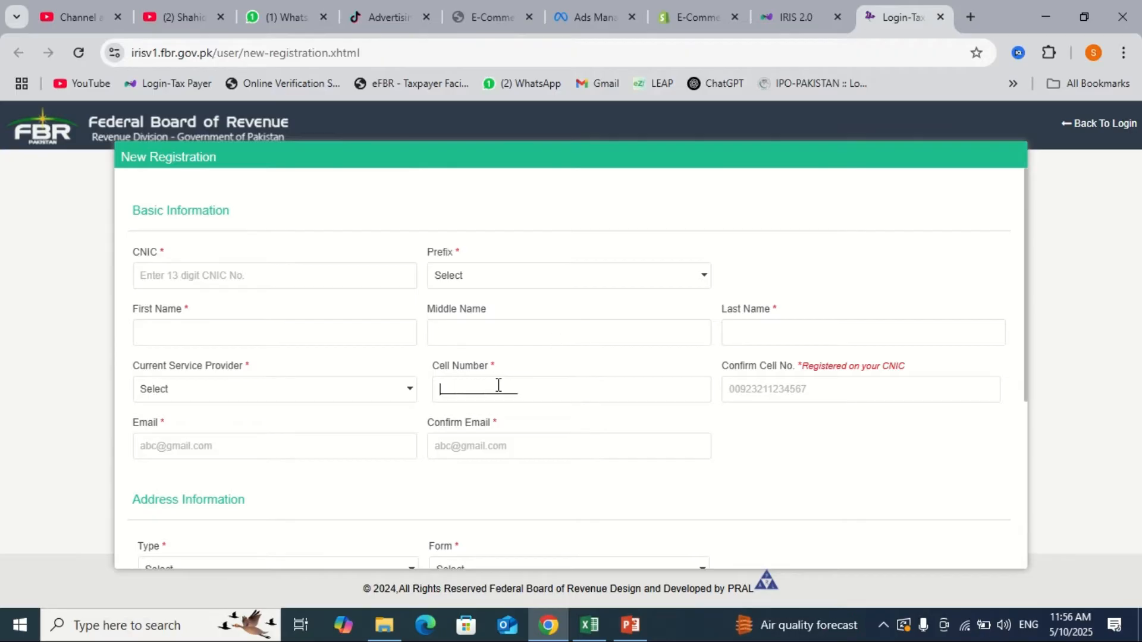
{"action": "left_click", "coordinate": [782, 374]}
{"action": "left_click", "coordinate": [484, 456]}
{"action": "scroll", "coordinate": [635, 446], "scroll_direction": "down", "scroll_amount": 3}
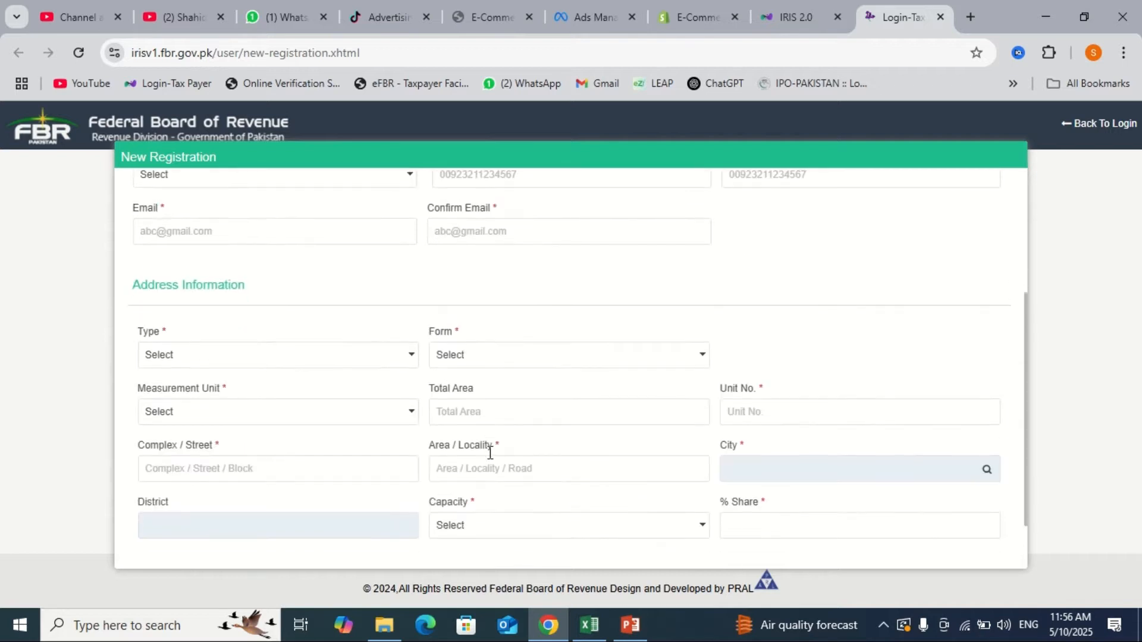
{"action": "left_click", "coordinate": [307, 369]}
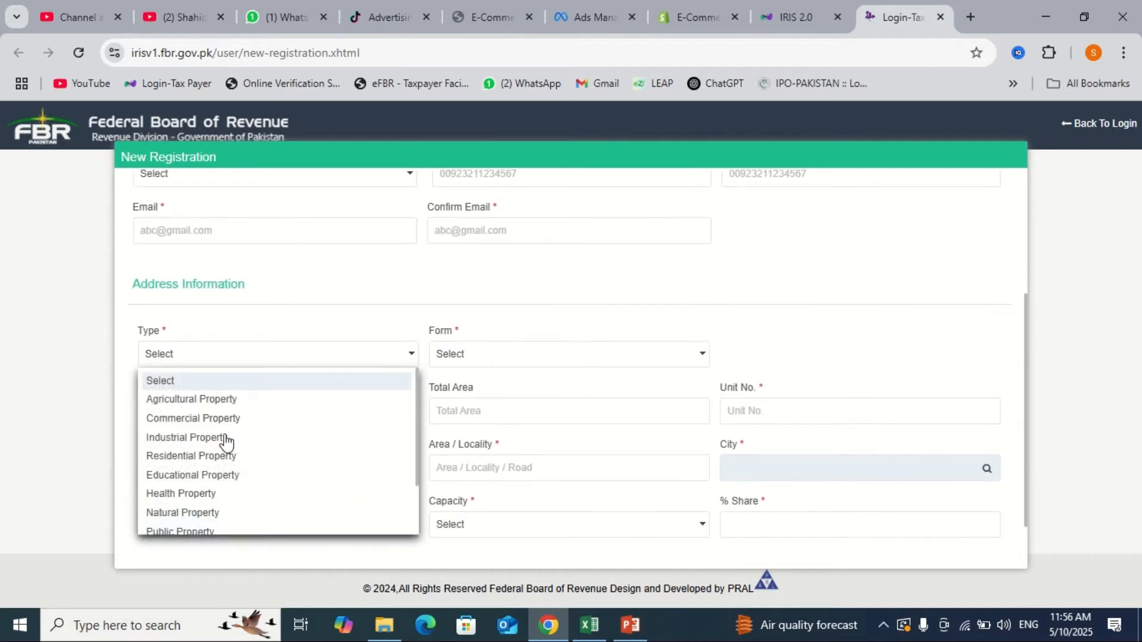
{"action": "left_click", "coordinate": [556, 357]}
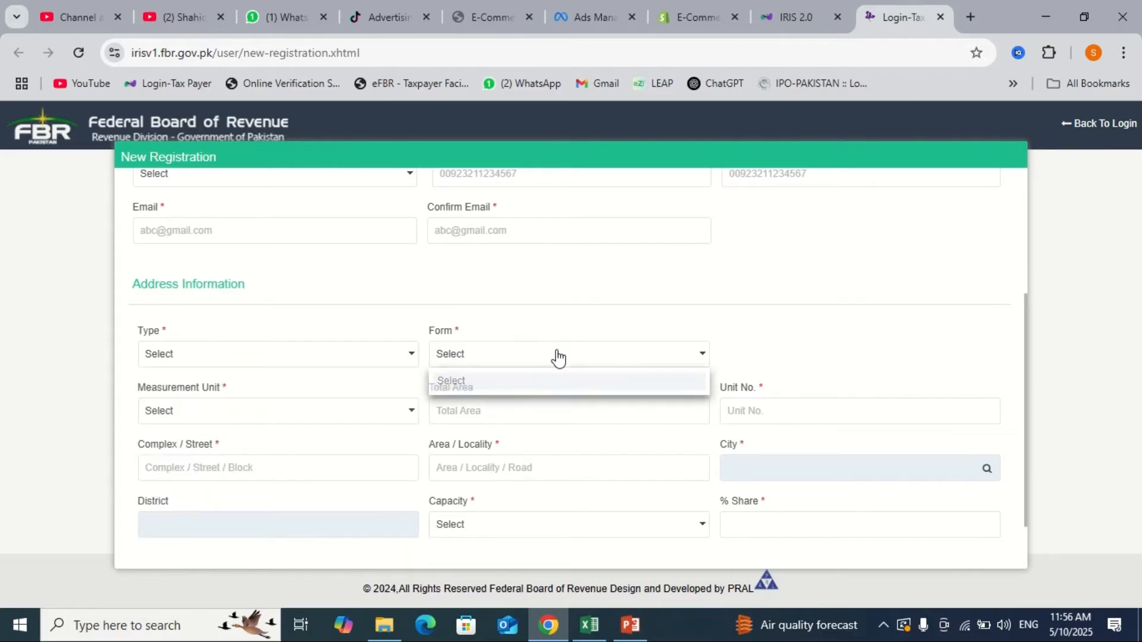
{"action": "left_click", "coordinate": [625, 307]}
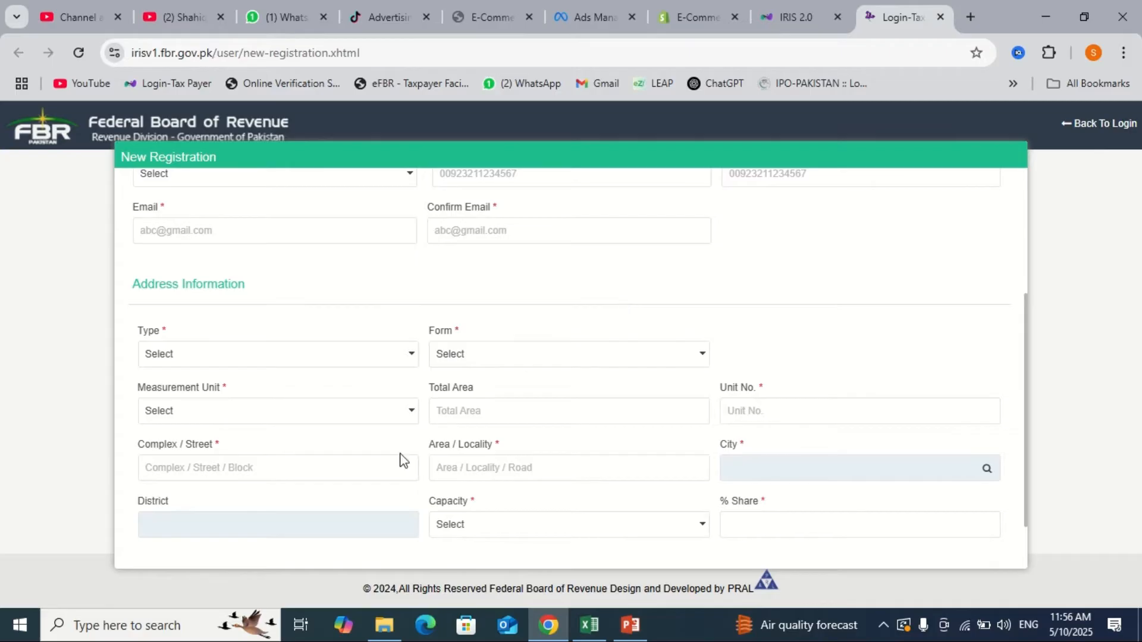
{"action": "scroll", "coordinate": [694, 459], "scroll_direction": "down", "scroll_amount": 1}
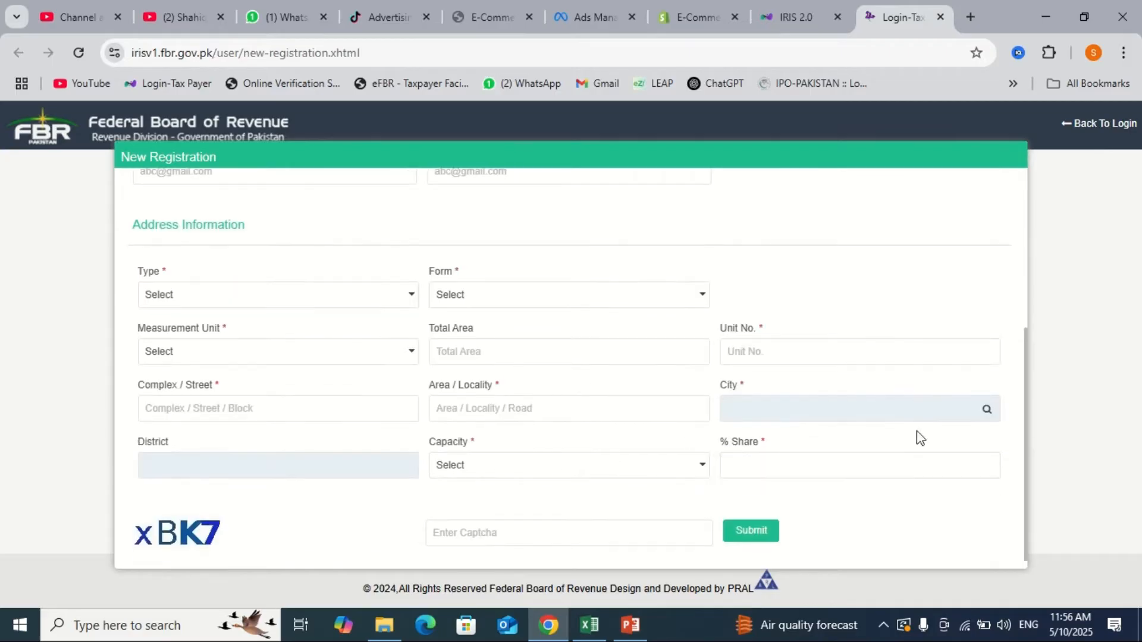
{"action": "left_click", "coordinate": [992, 415]}
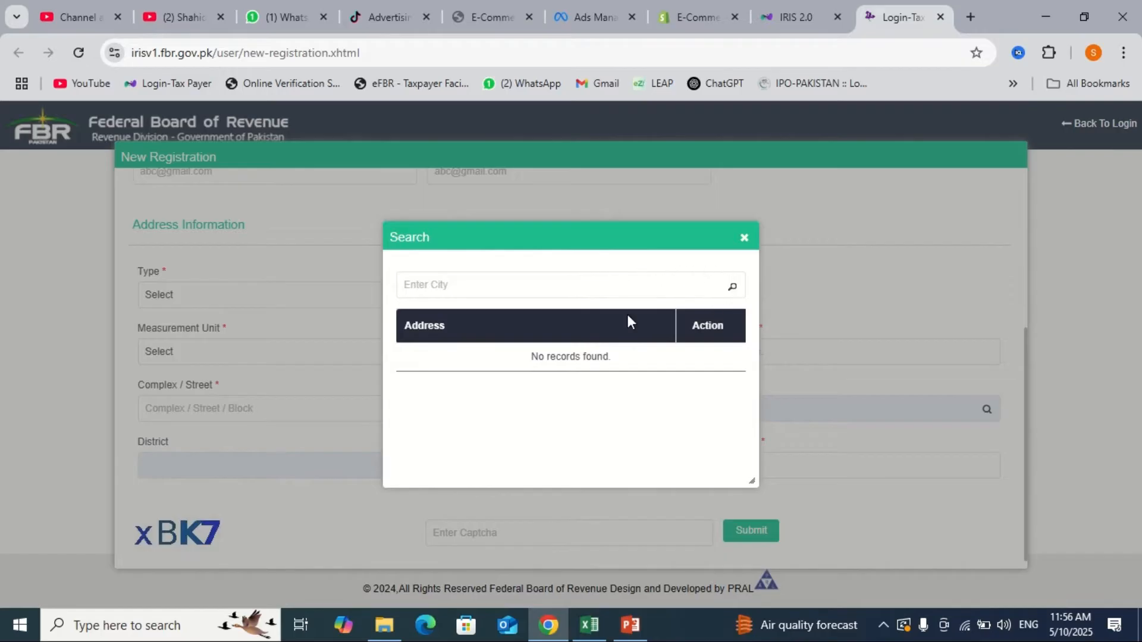
{"action": "left_click", "coordinate": [745, 238]}
{"action": "left_click", "coordinate": [534, 475]}
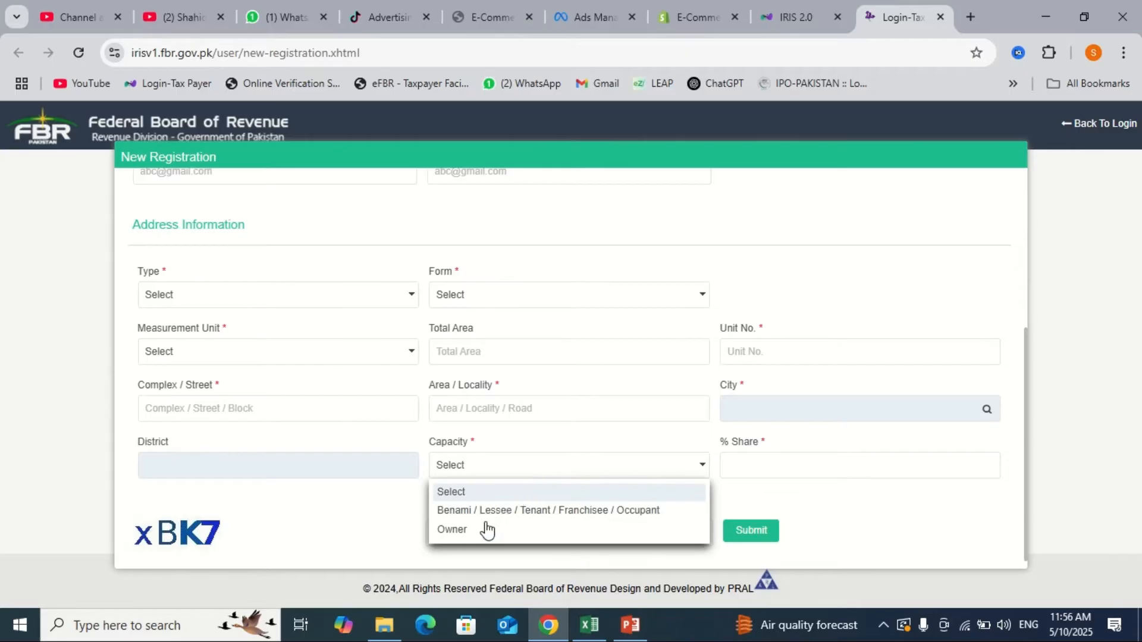
{"action": "left_click", "coordinate": [798, 467]}
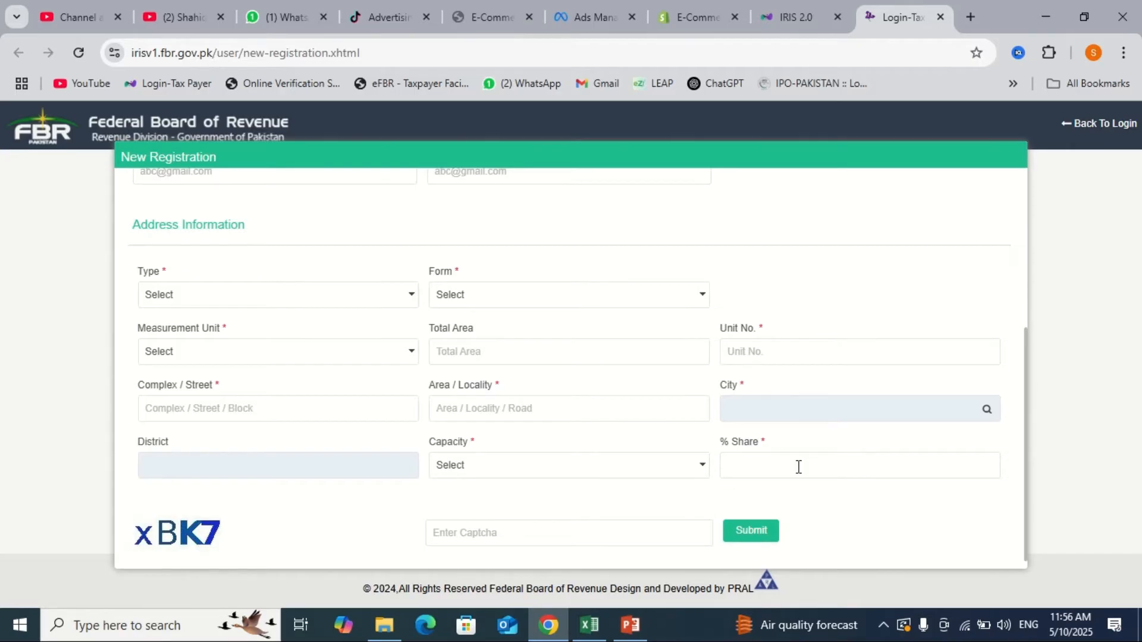
{"action": "left_click", "coordinate": [577, 534]}
{"action": "scroll", "coordinate": [752, 452], "scroll_direction": "up", "scroll_amount": 3}
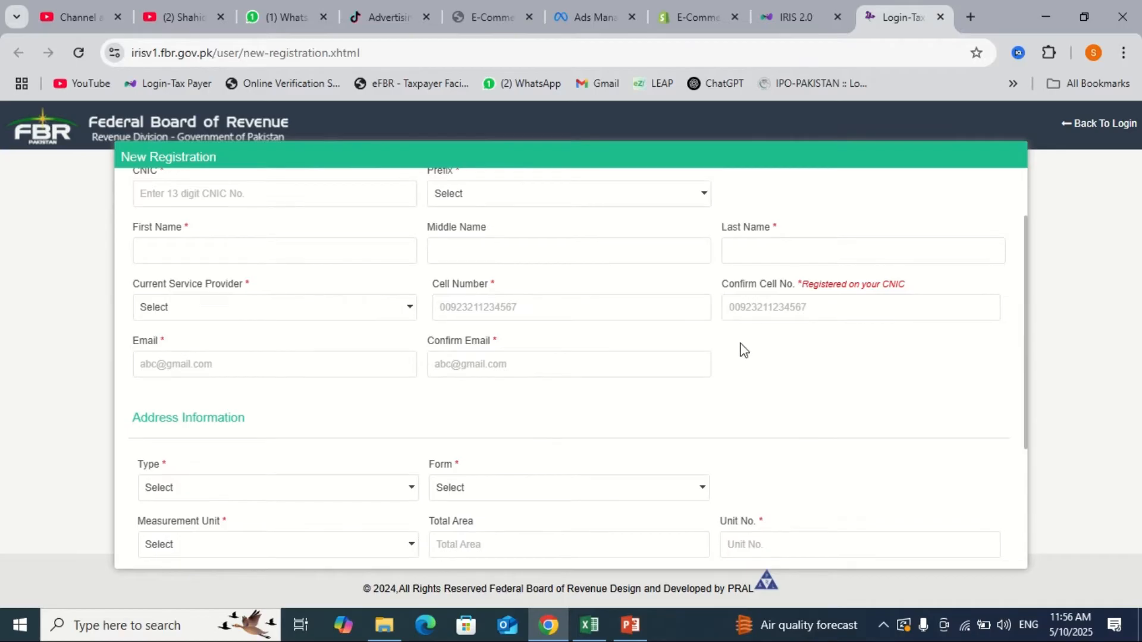
{"action": "scroll", "coordinate": [744, 350], "scroll_direction": "down", "scroll_amount": 3}
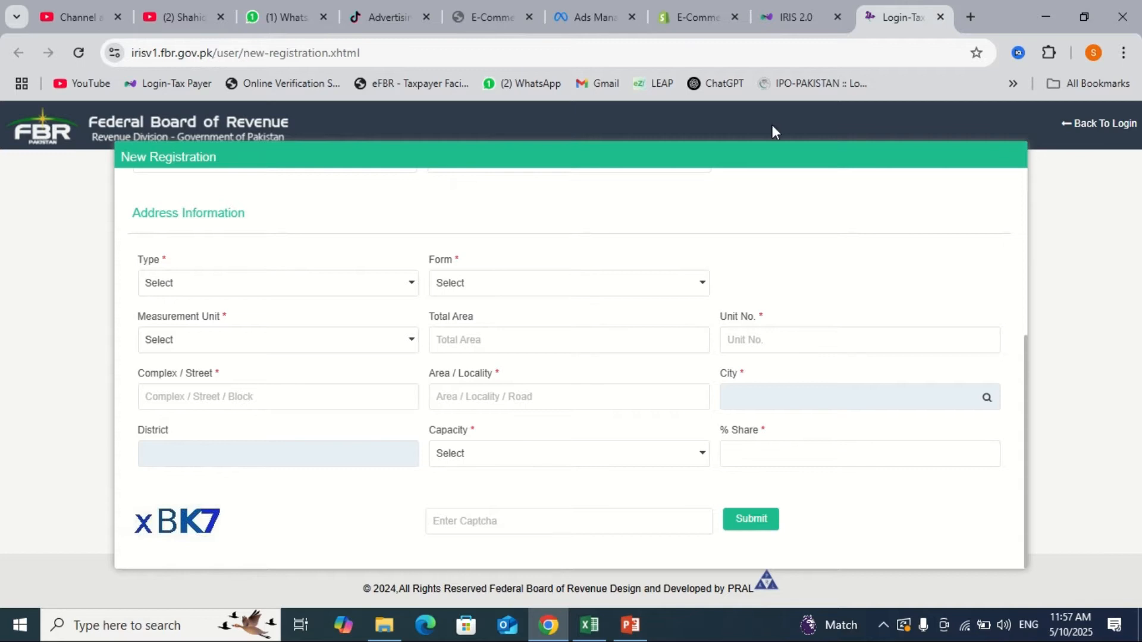
- Log in to IRIS 2.0 with the registration number and password to reach the dashboard
{"action": "left_click", "coordinate": [790, 7]}
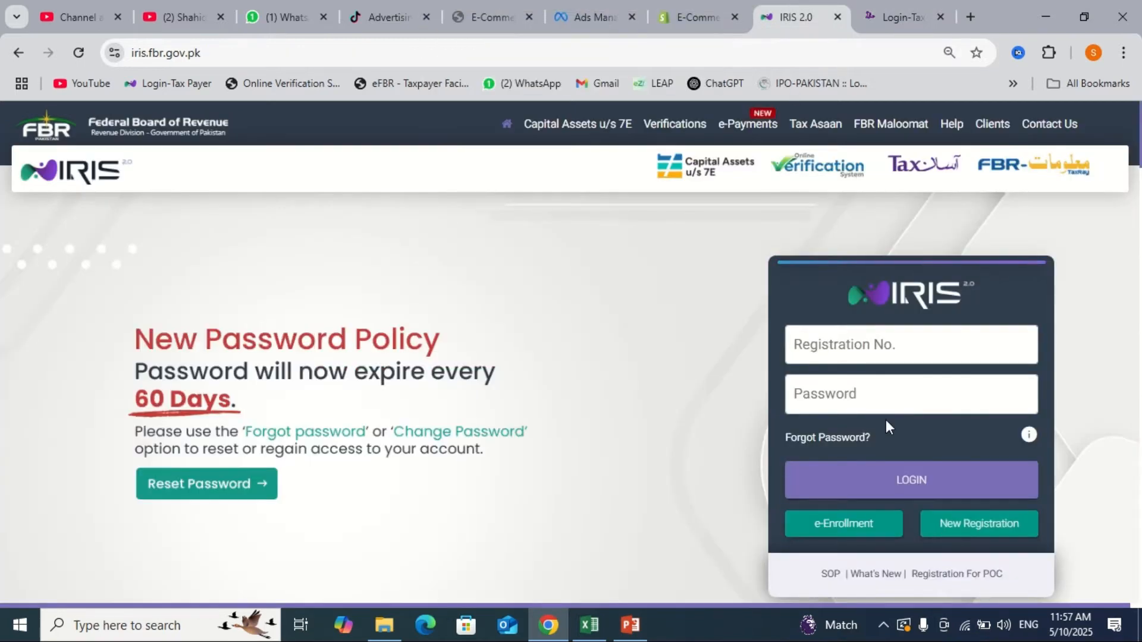
{"action": "left_click", "coordinate": [873, 344]}
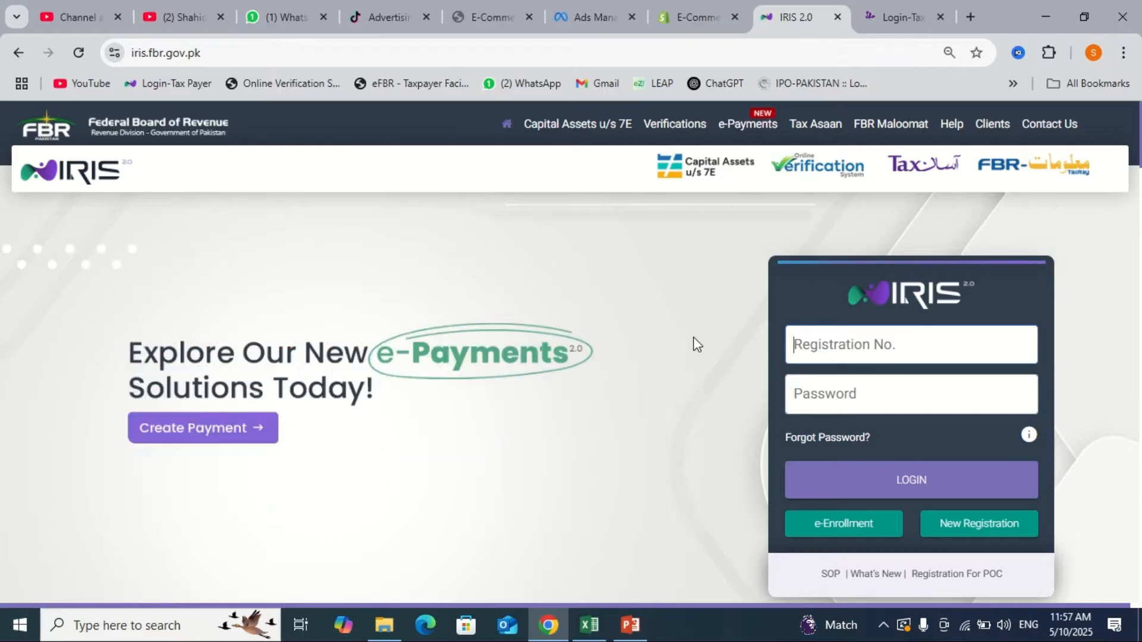
{"action": "left_click", "coordinate": [884, 490]}
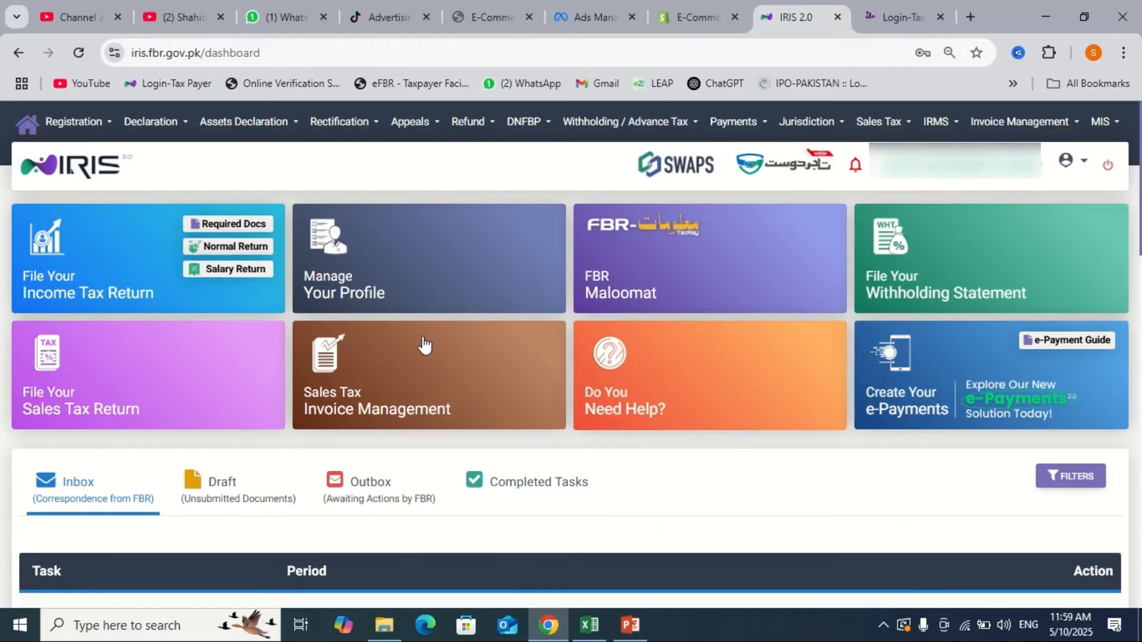
- Start a Normal Return for tax period 2024 (01-JUL-2023 - 30-JUN-2024) and open it for editing
{"action": "left_click", "coordinate": [251, 247]}
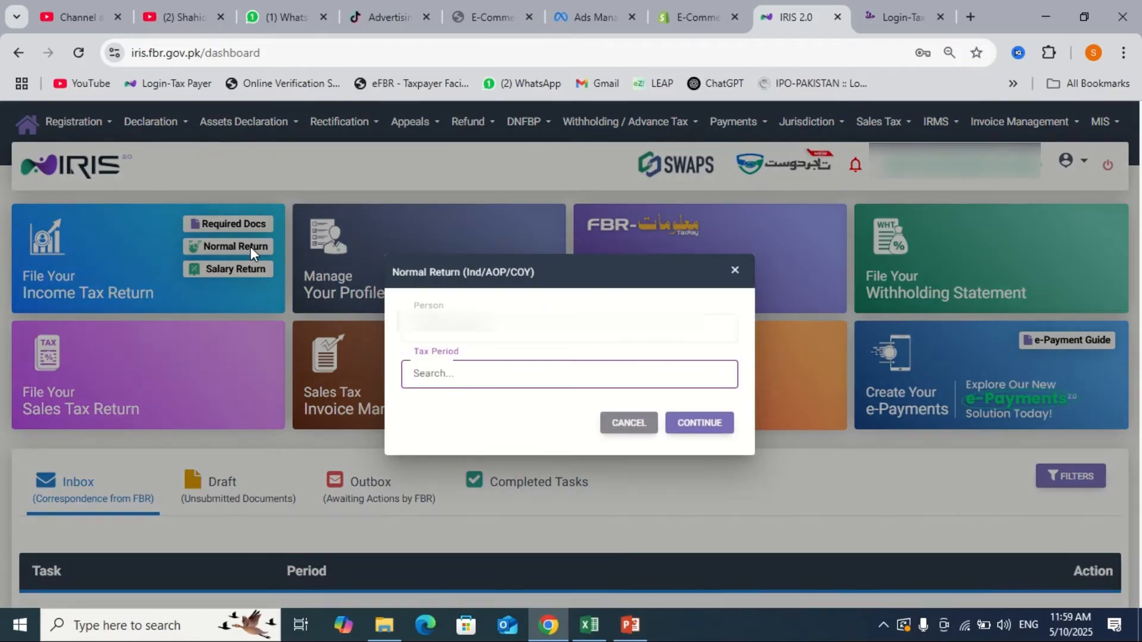
{"action": "type", "text": "2024"}
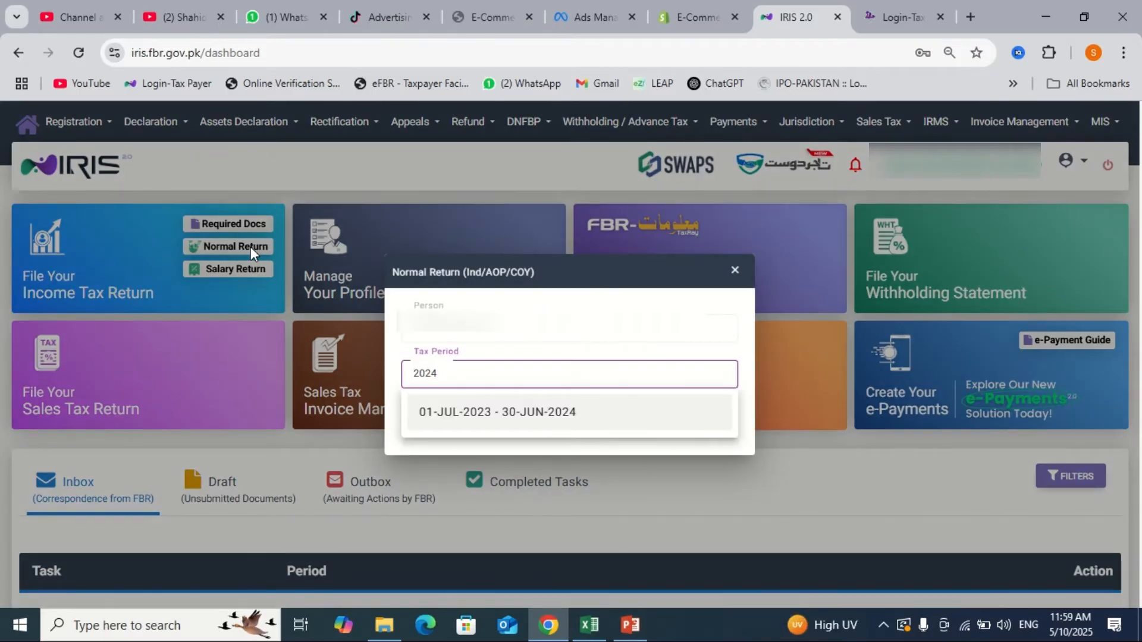
{"action": "left_click", "coordinate": [542, 425]}
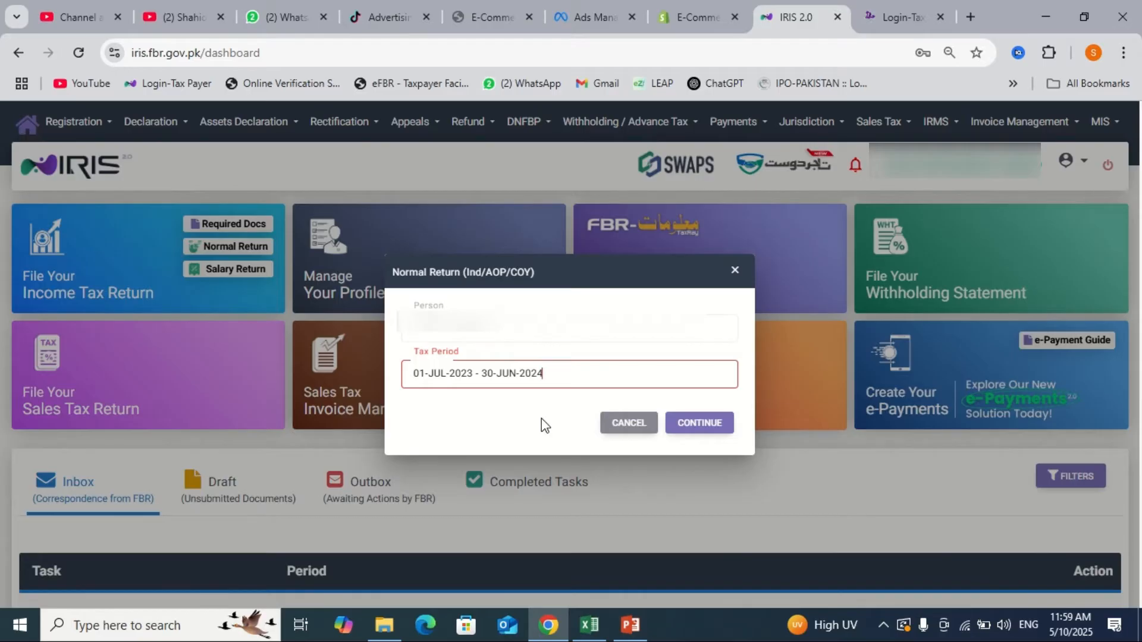
{"action": "left_click", "coordinate": [701, 423]}
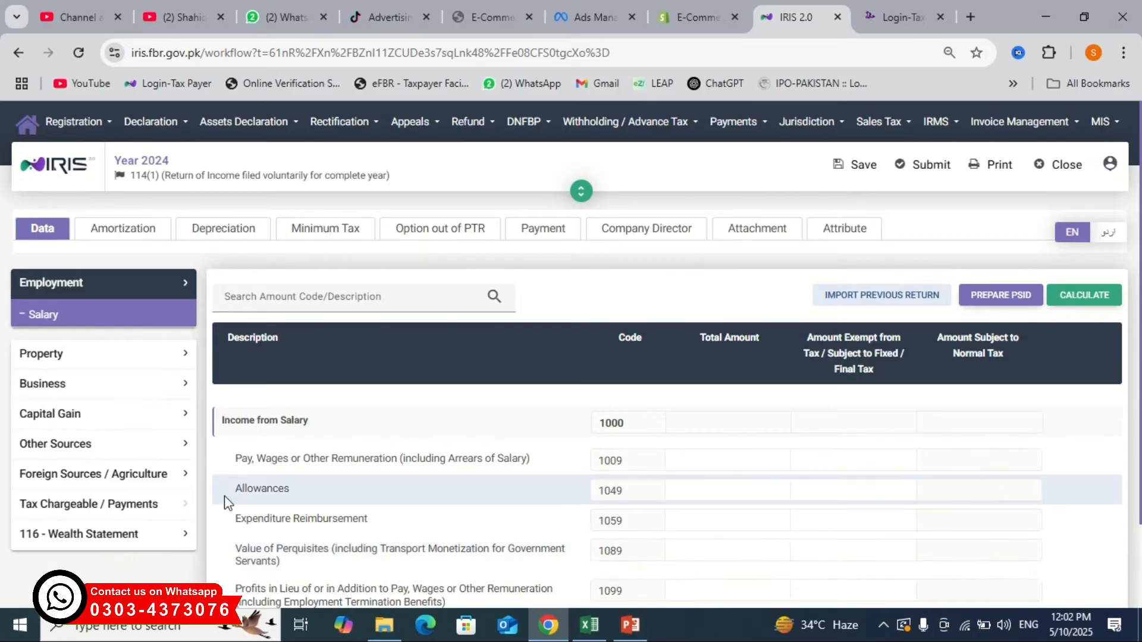
- Set Asset Insurance / Security and Personal Item to 0 in the wealth statement, recalculating after each
{"action": "left_click", "coordinate": [134, 538]}
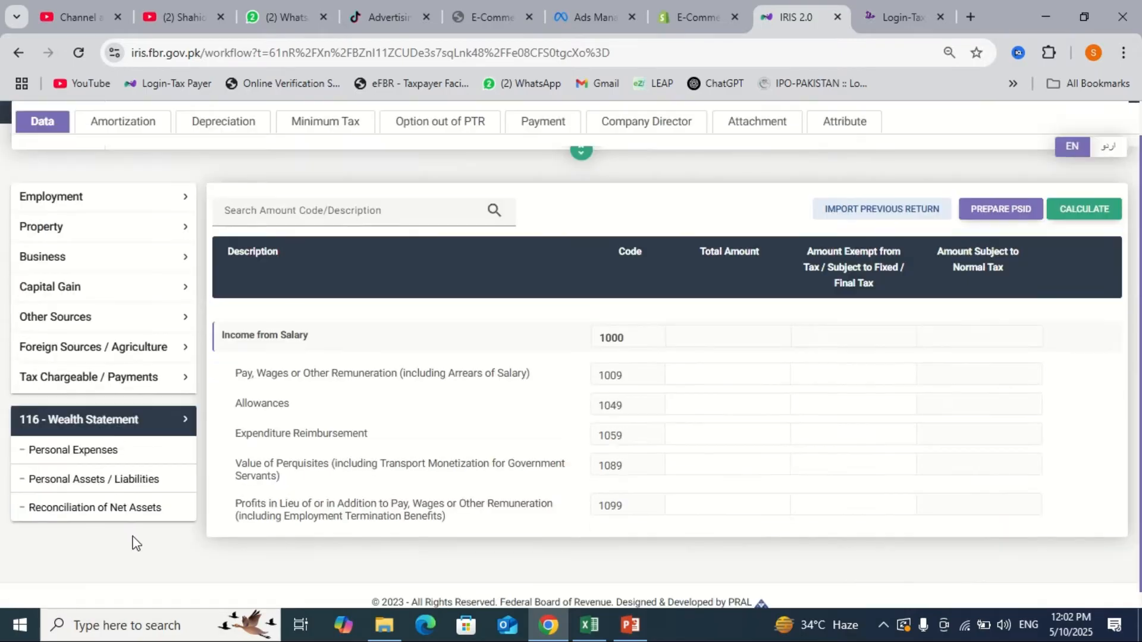
{"action": "left_click", "coordinate": [78, 440]}
{"action": "scroll", "coordinate": [452, 460], "scroll_direction": "down", "scroll_amount": 4}
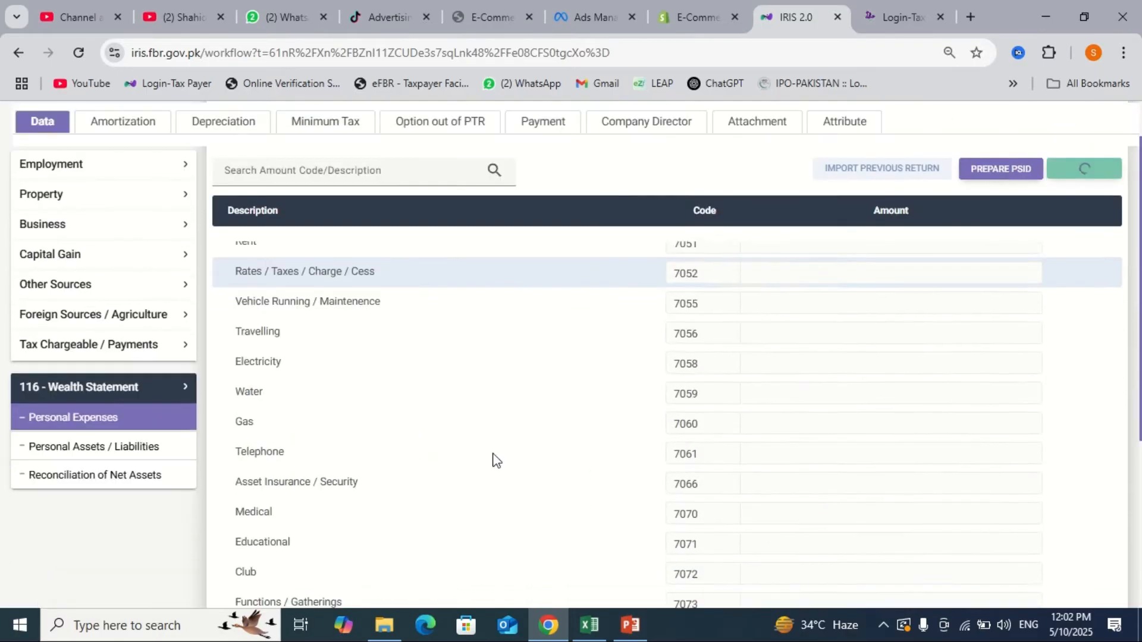
{"action": "left_click", "coordinate": [788, 447]}
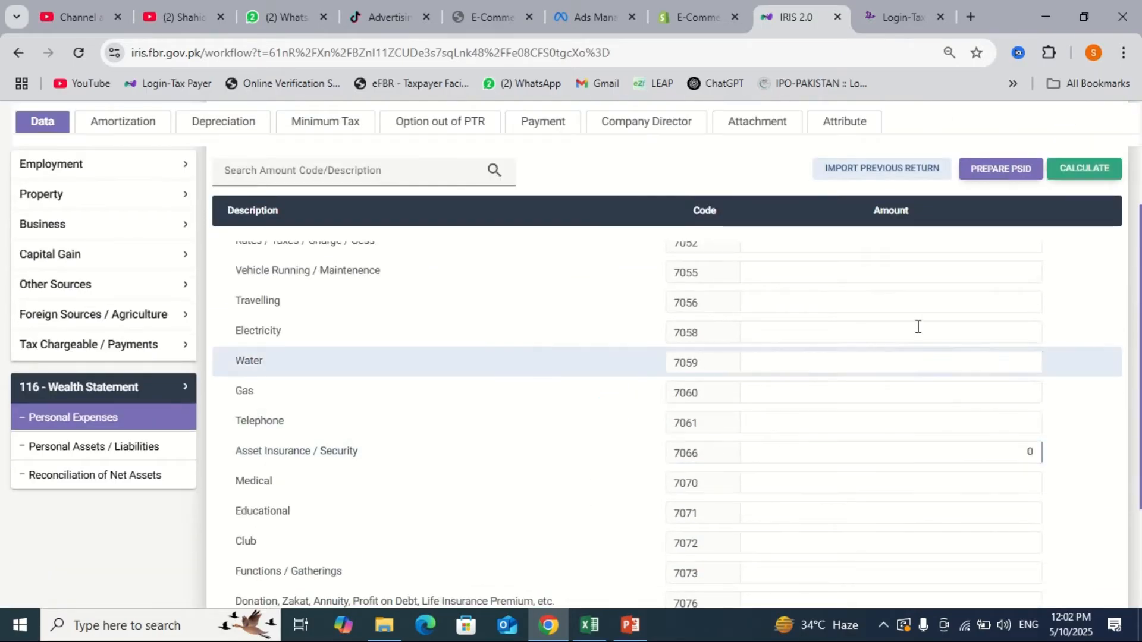
{"action": "left_click", "coordinate": [1083, 169]}
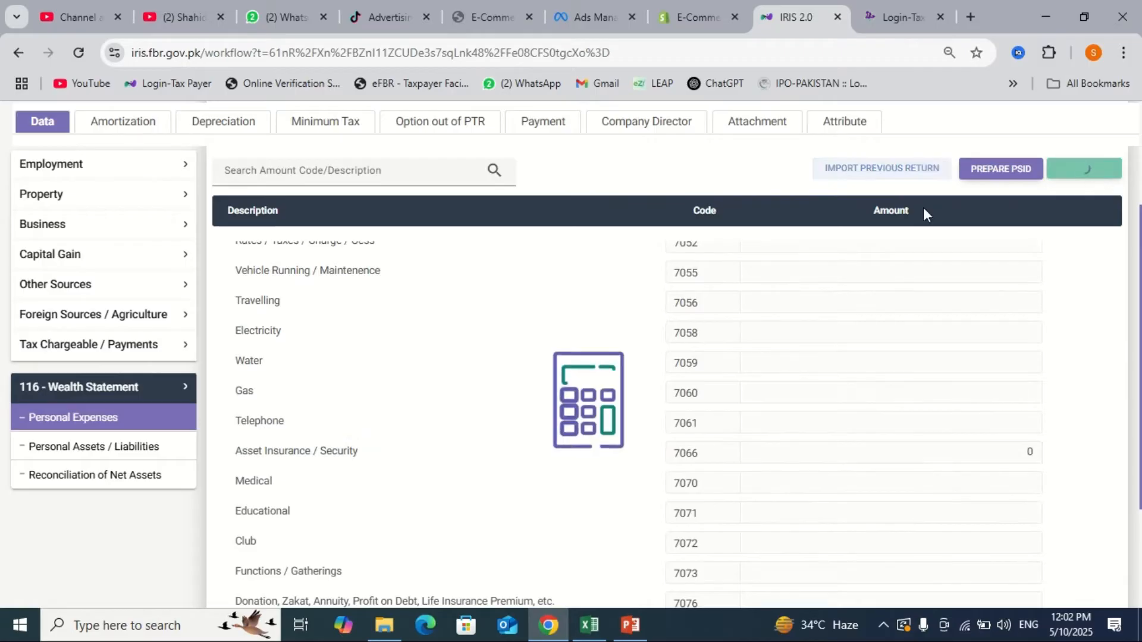
{"action": "left_click", "coordinate": [167, 449]}
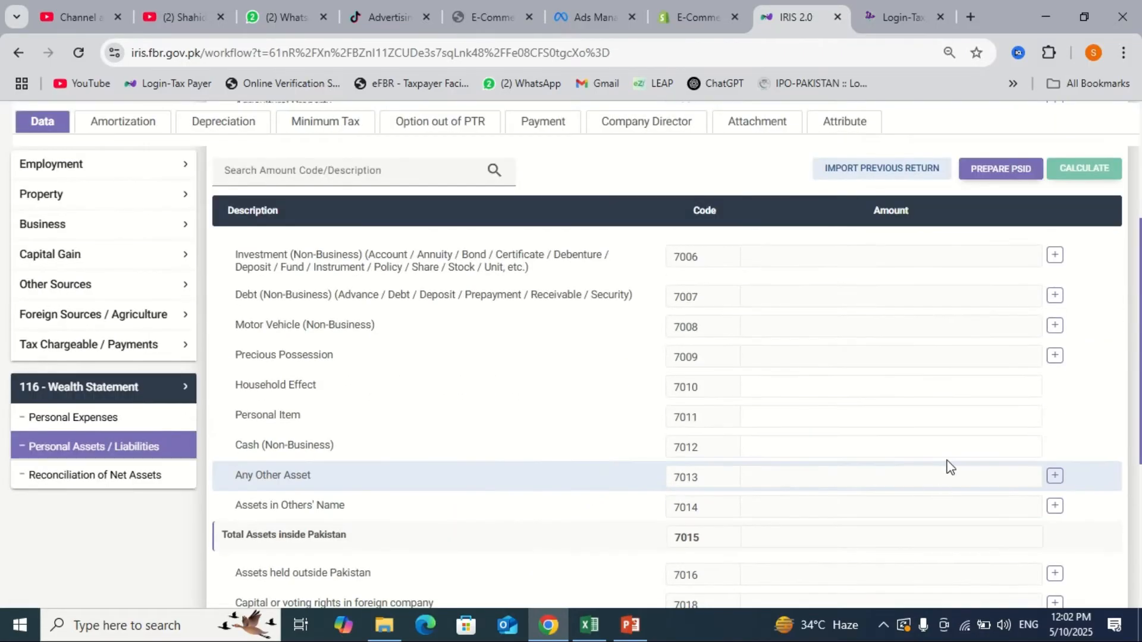
{"action": "left_click", "coordinate": [986, 417]}
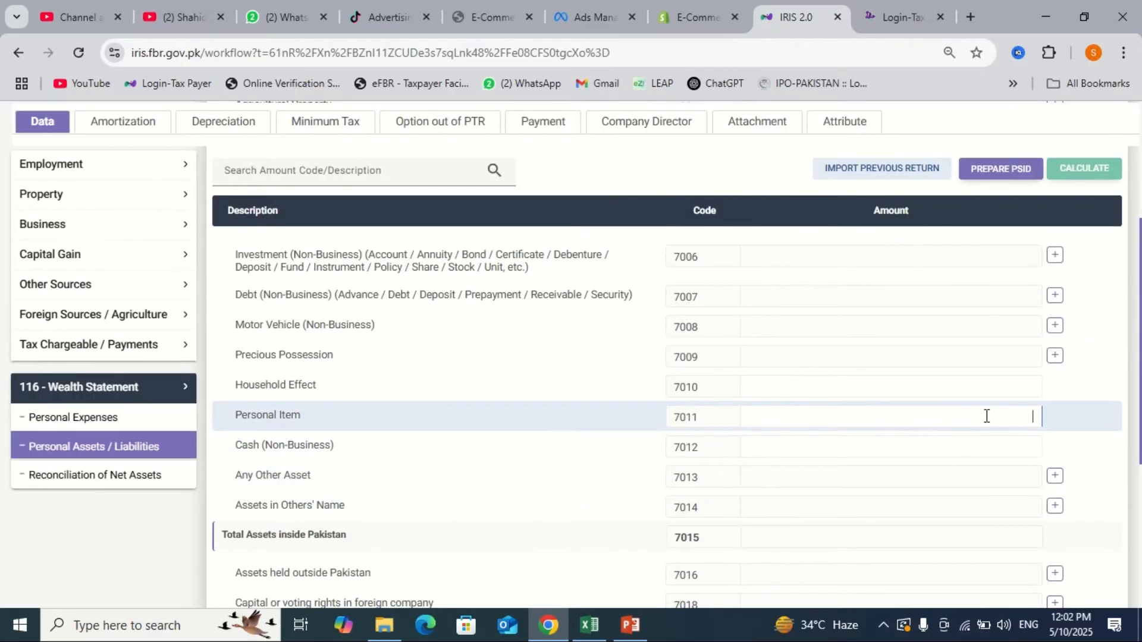
{"action": "left_click", "coordinate": [1107, 169]}
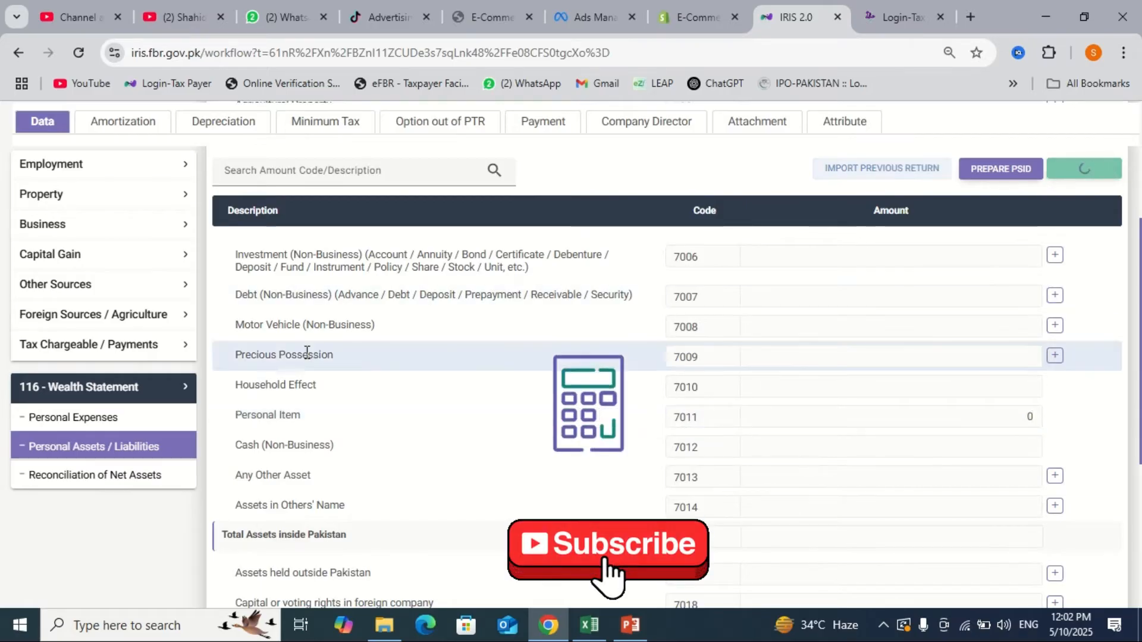
- Set Net Assets Previous Year to 0 in the reconciliation, recalculate, and save the return
{"action": "left_click", "coordinate": [147, 491]}
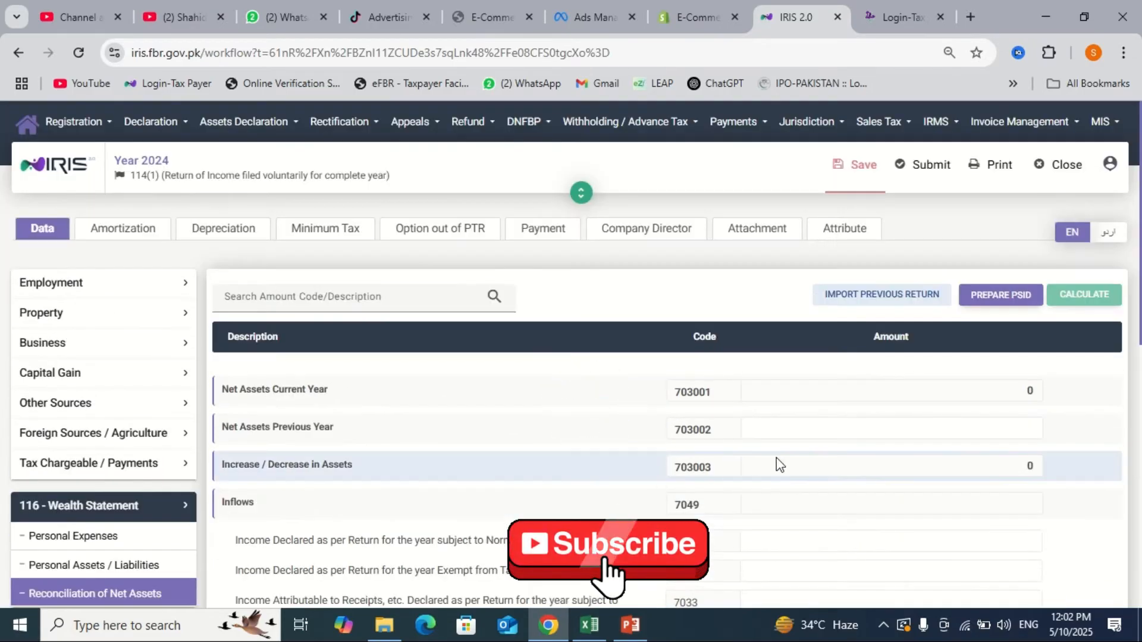
{"action": "left_click", "coordinate": [870, 430]}
{"action": "type", "text": "0"}
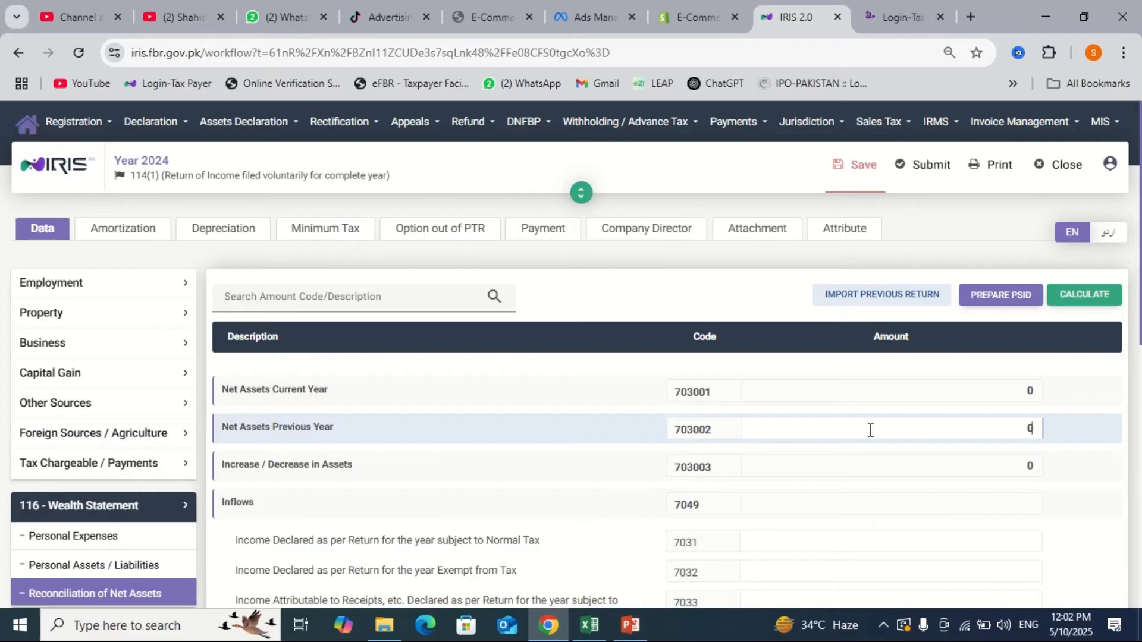
{"action": "left_click", "coordinate": [1085, 294]}
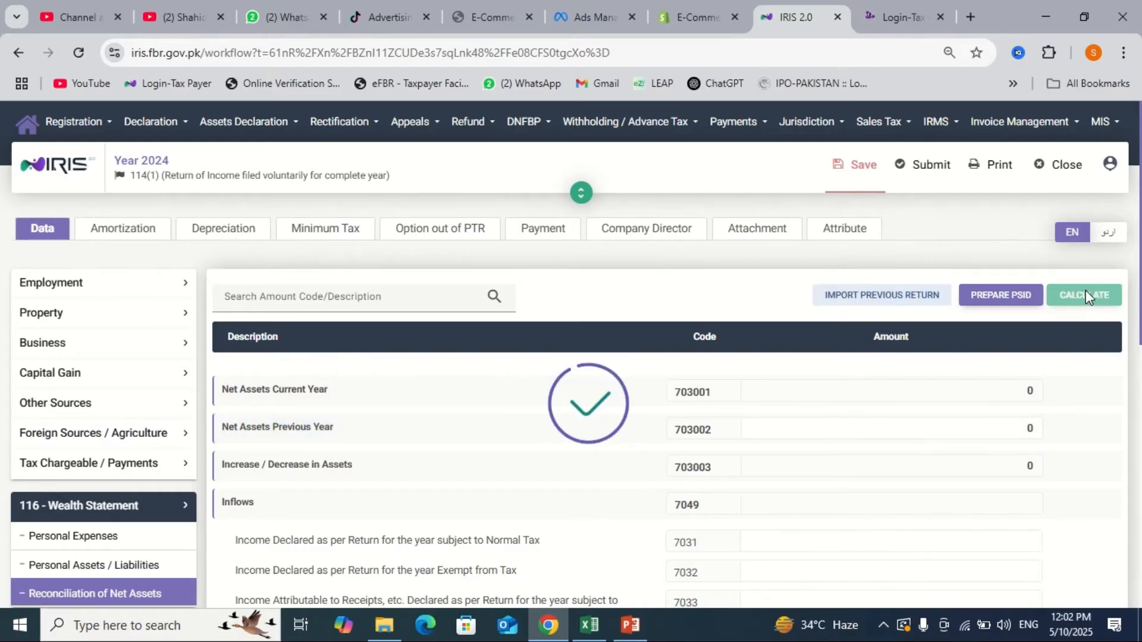
{"action": "left_click", "coordinate": [861, 179]}
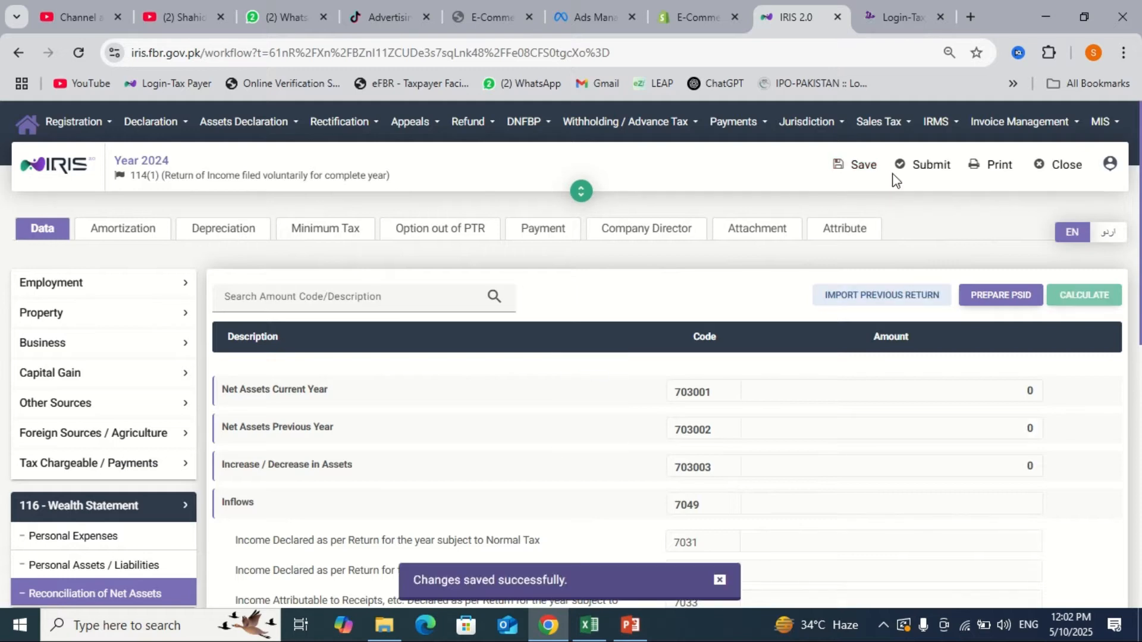
{"action": "left_click", "coordinate": [905, 178]}
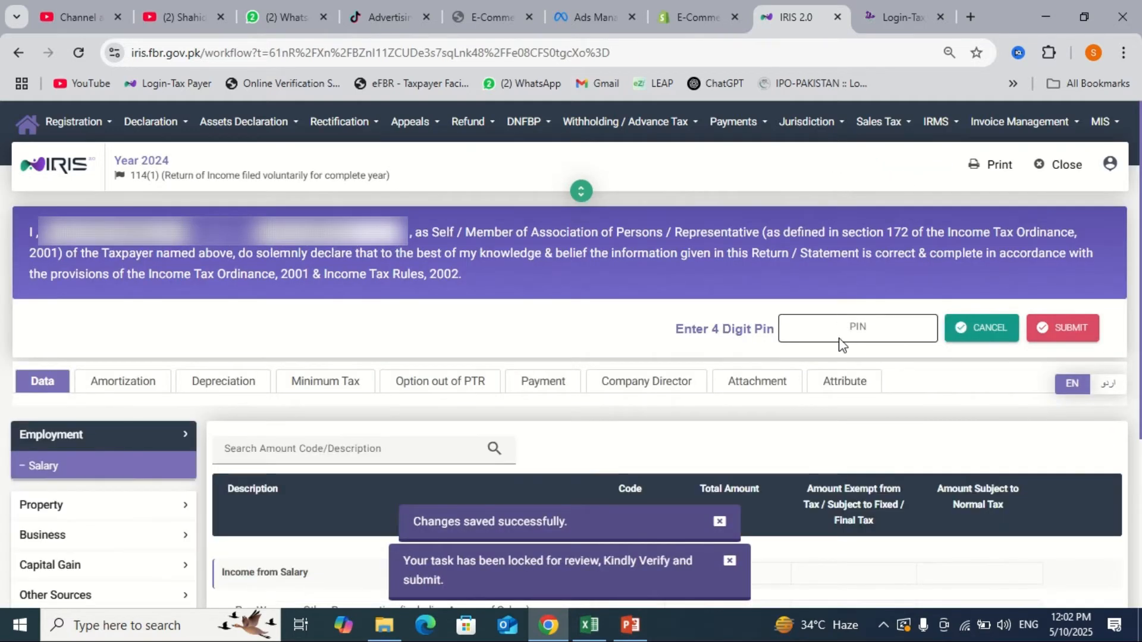
- Place the cursor in the Enter 4 Digit Pin box of the submission declaration
{"action": "left_click", "coordinate": [854, 332]}
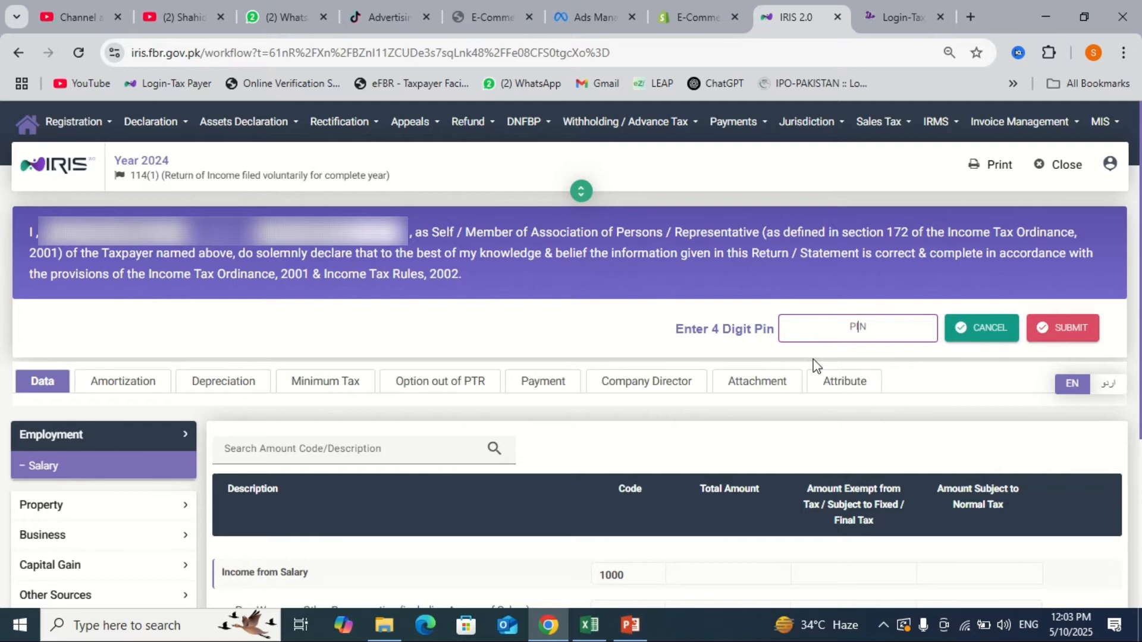
- Cancel the PIN submission and open Adjustable Tax, listing withholding codes such as 64100301
{"action": "left_click", "coordinate": [980, 328]}
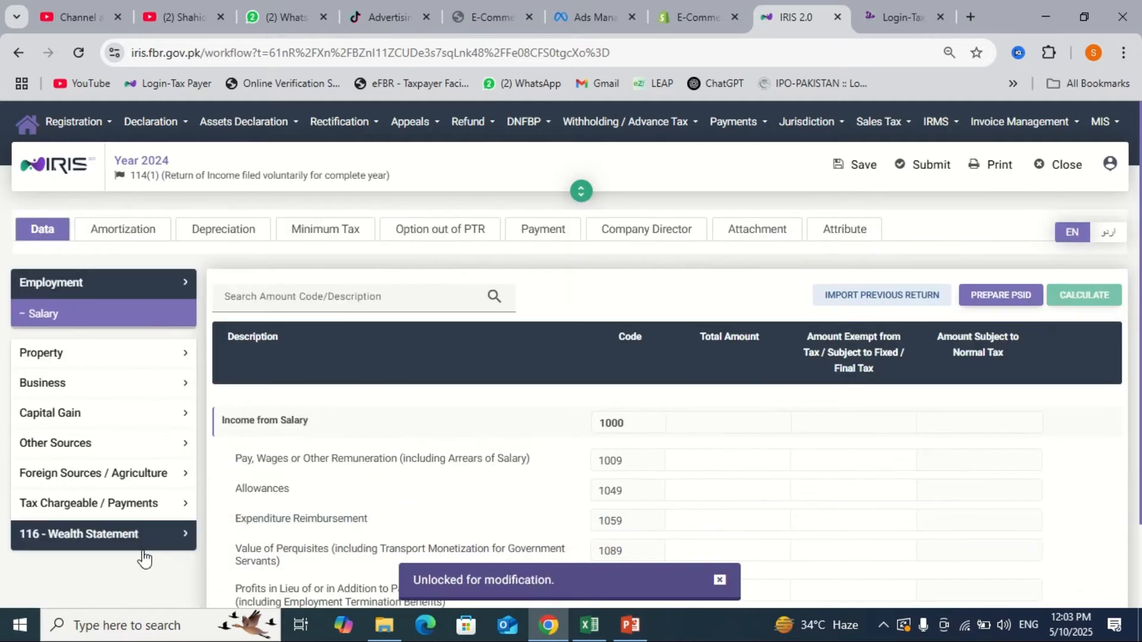
{"action": "left_click", "coordinate": [140, 507]}
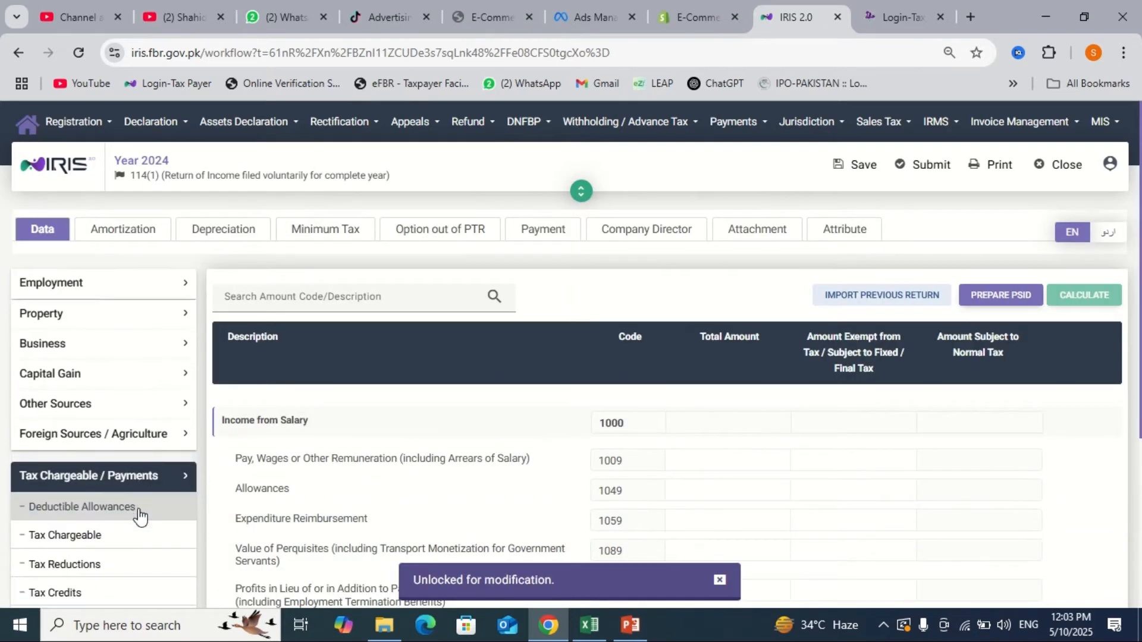
{"action": "scroll", "coordinate": [139, 511], "scroll_direction": "down", "scroll_amount": 2}
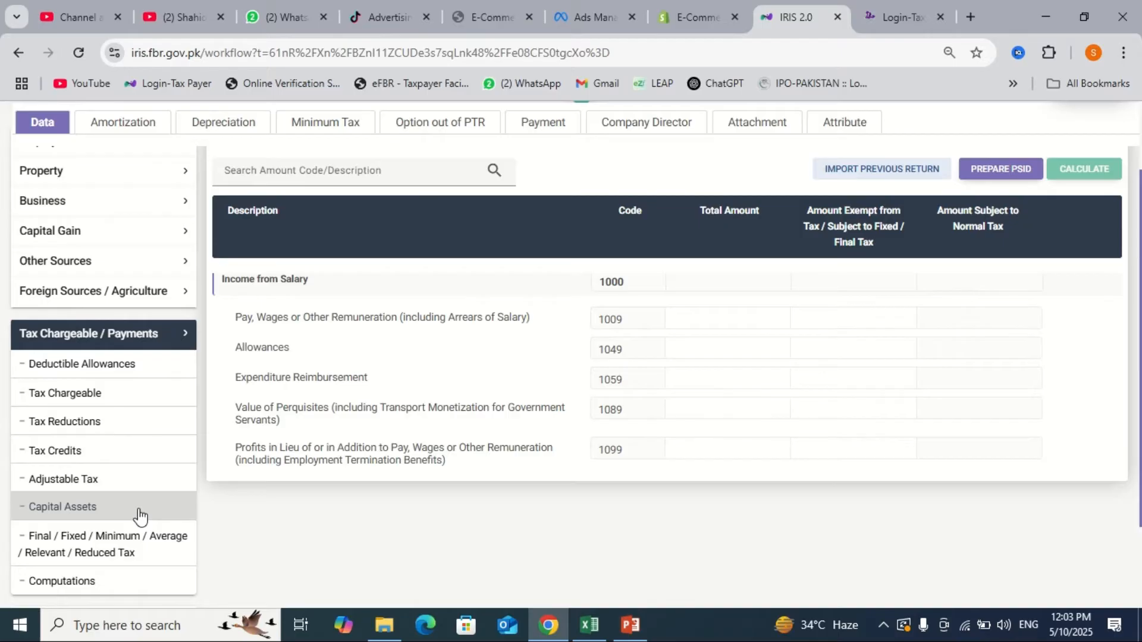
{"action": "left_click", "coordinate": [117, 479]}
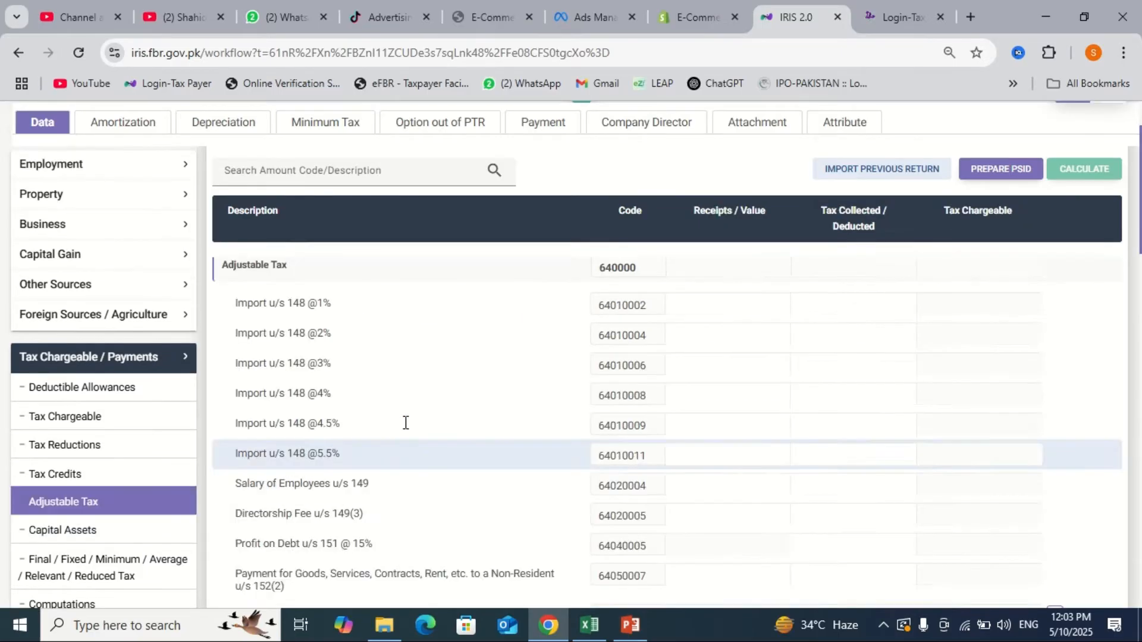
{"action": "scroll", "coordinate": [544, 428], "scroll_direction": "down", "scroll_amount": 3}
{"action": "scroll", "coordinate": [544, 426], "scroll_direction": "down", "scroll_amount": 6}
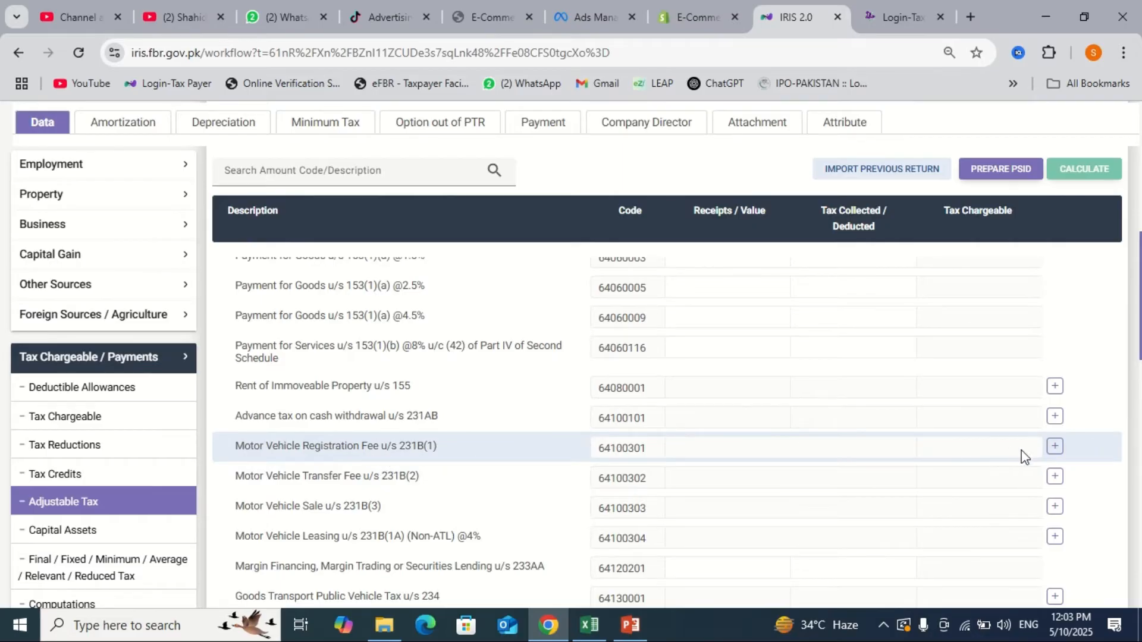
{"action": "left_click", "coordinate": [1054, 448]}
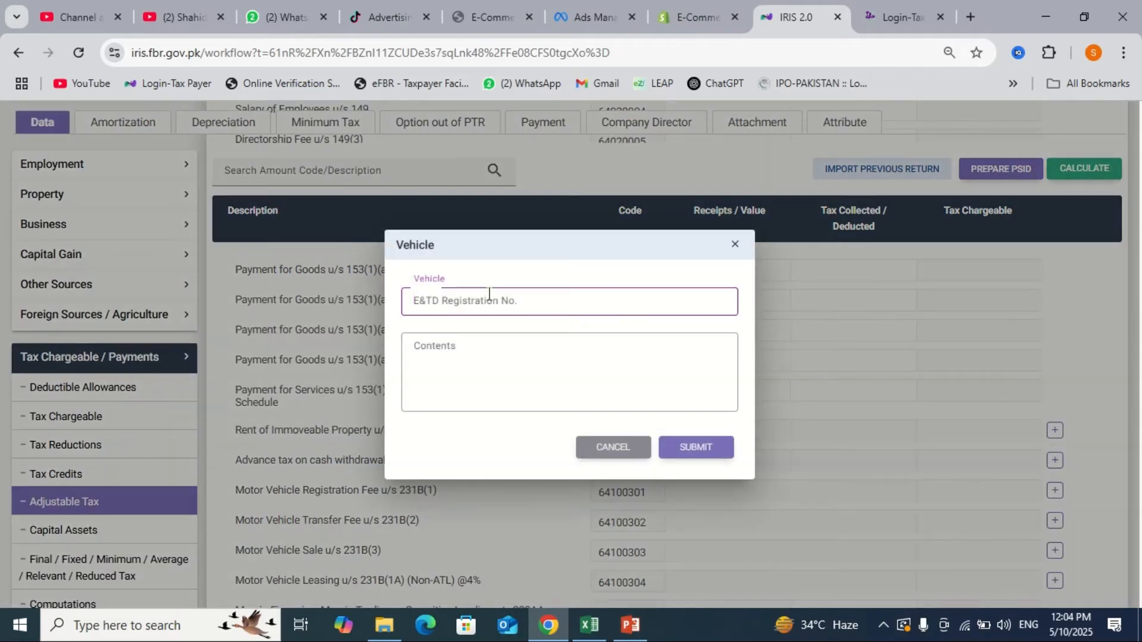
{"action": "left_click", "coordinate": [477, 352]}
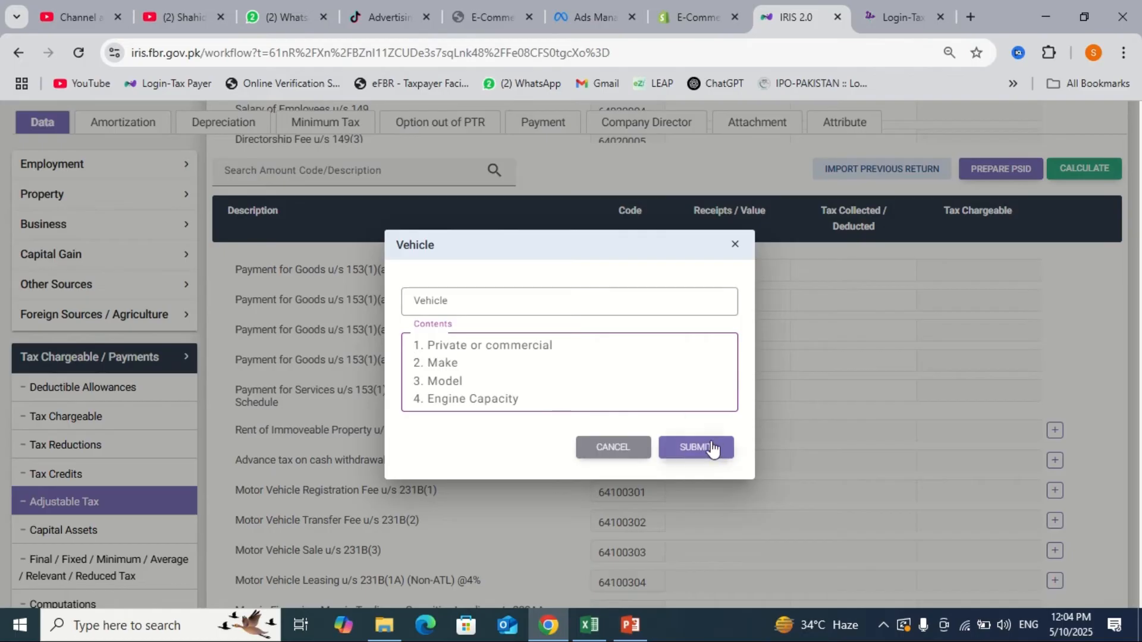
{"action": "left_click", "coordinate": [610, 454]}
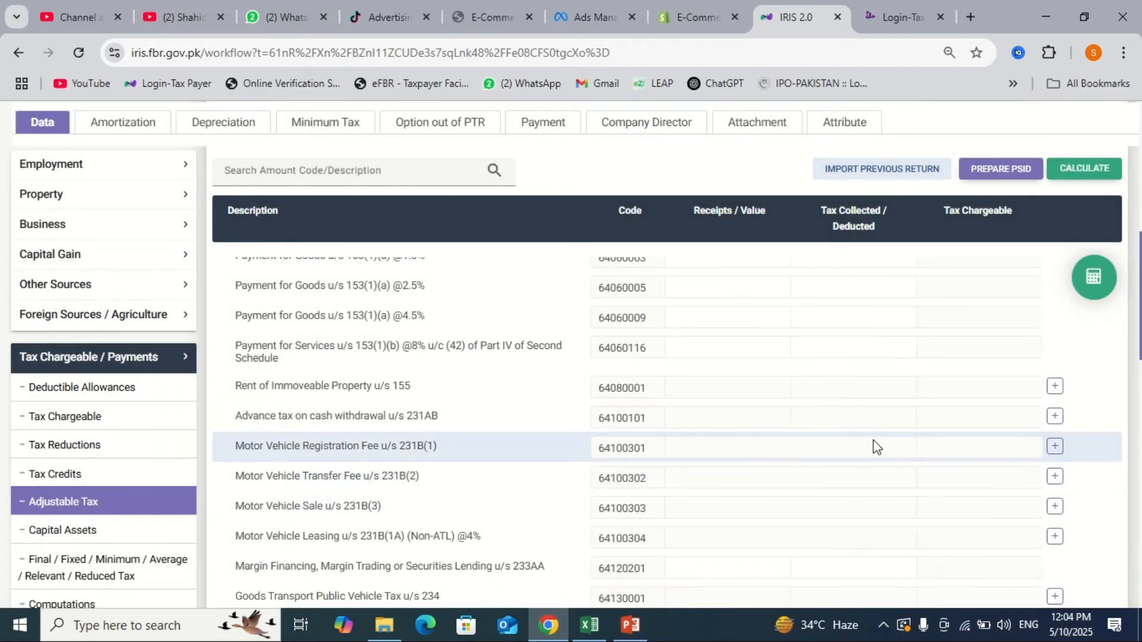
{"action": "scroll", "coordinate": [873, 440], "scroll_direction": "down", "scroll_amount": 4}
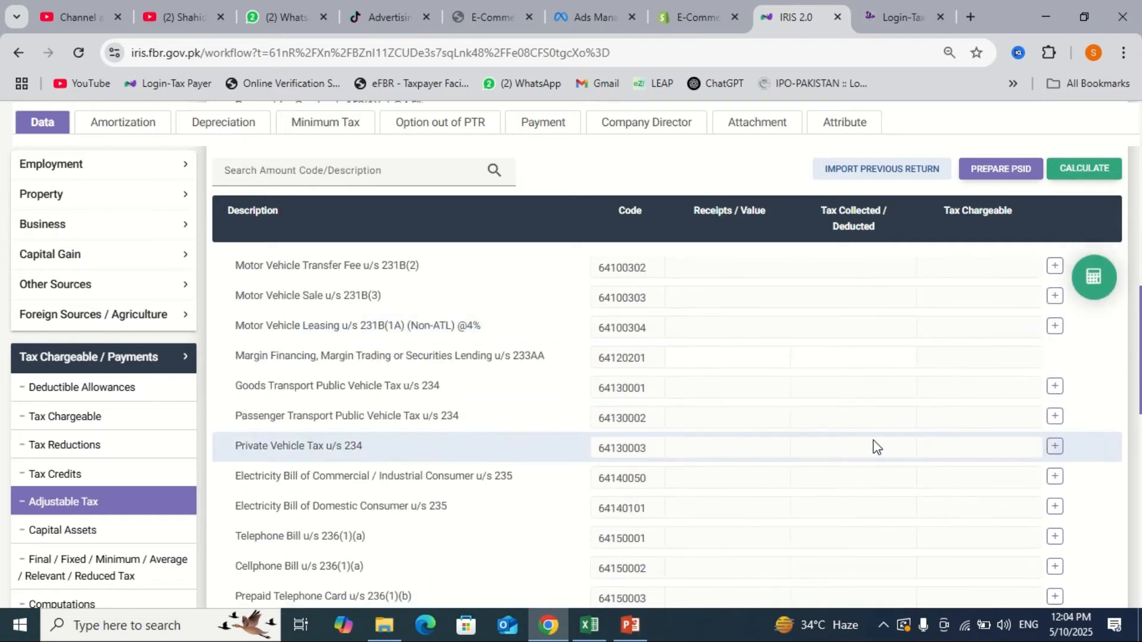
{"action": "scroll", "coordinate": [873, 440], "scroll_direction": "down", "scroll_amount": 1}
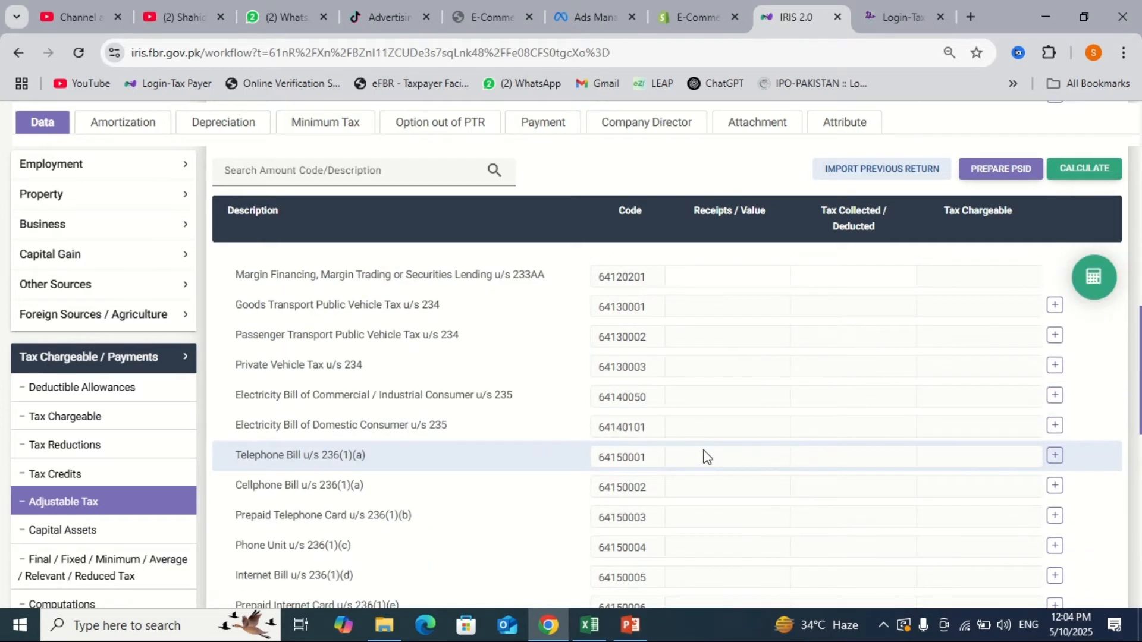
{"action": "scroll", "coordinate": [706, 457], "scroll_direction": "down", "scroll_amount": 2}
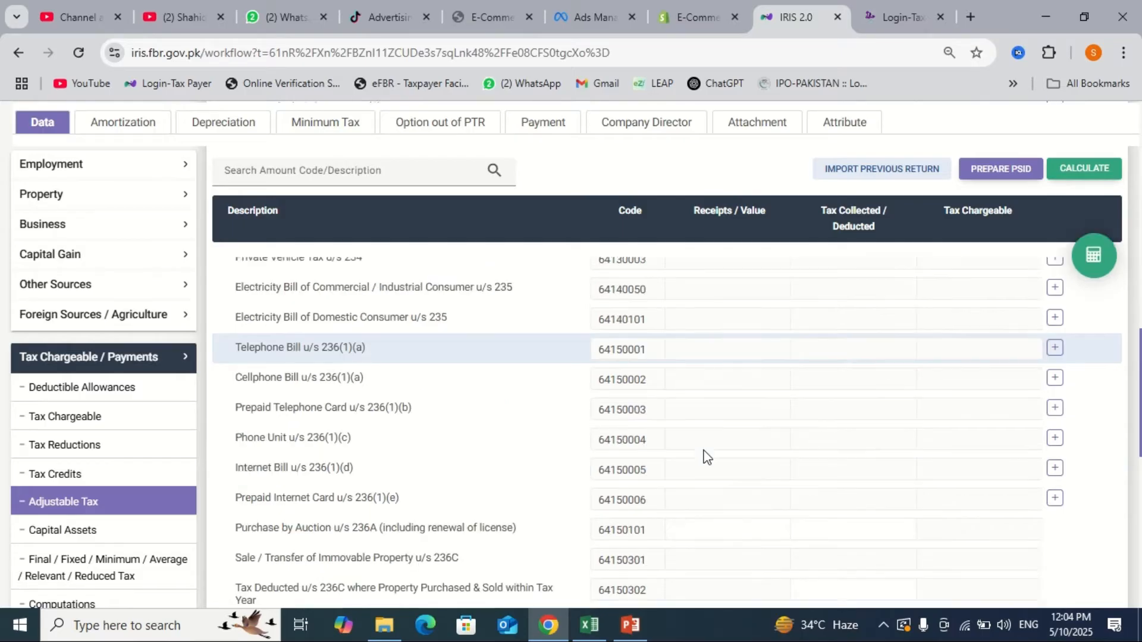
{"action": "scroll", "coordinate": [706, 457], "scroll_direction": "down", "scroll_amount": 1}
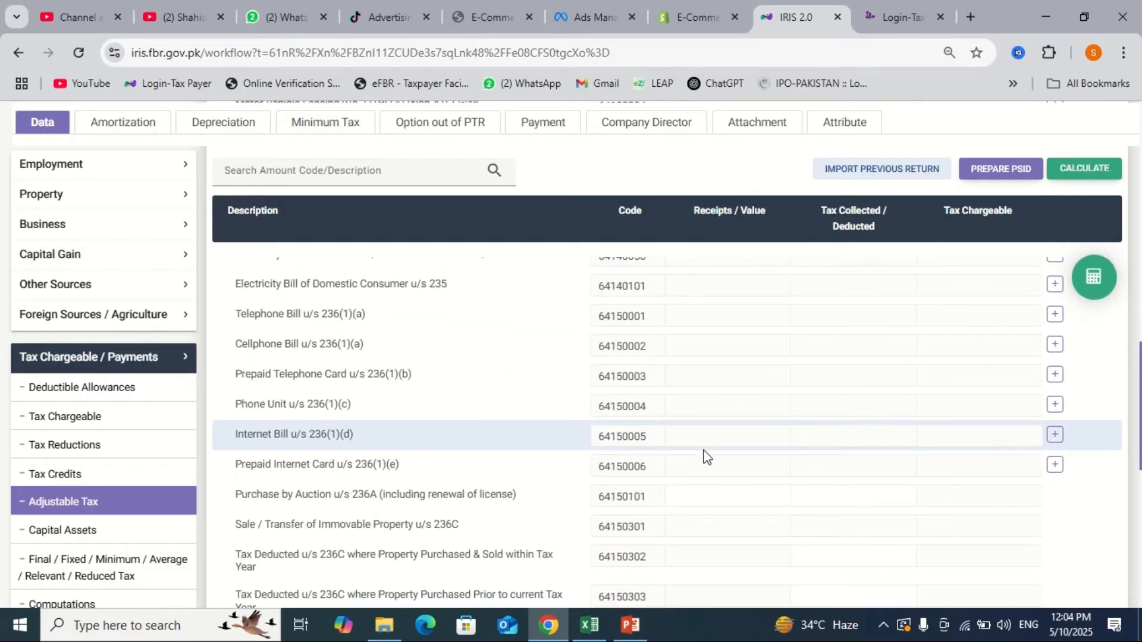
{"action": "scroll", "coordinate": [706, 457], "scroll_direction": "down", "scroll_amount": 1}
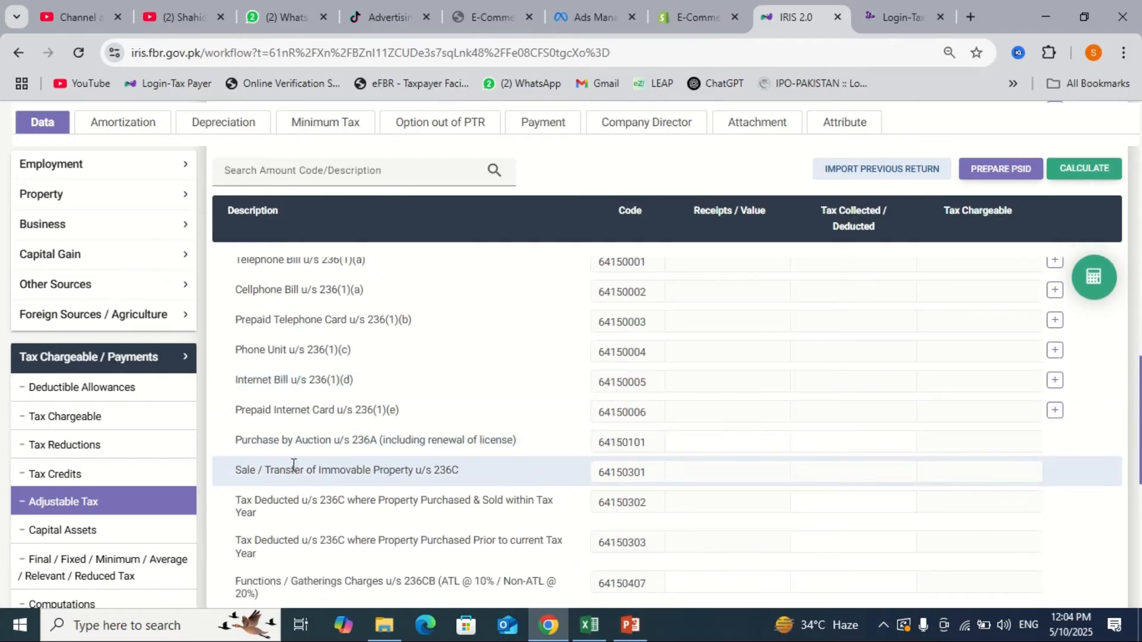
{"action": "left_click", "coordinate": [176, 358]}
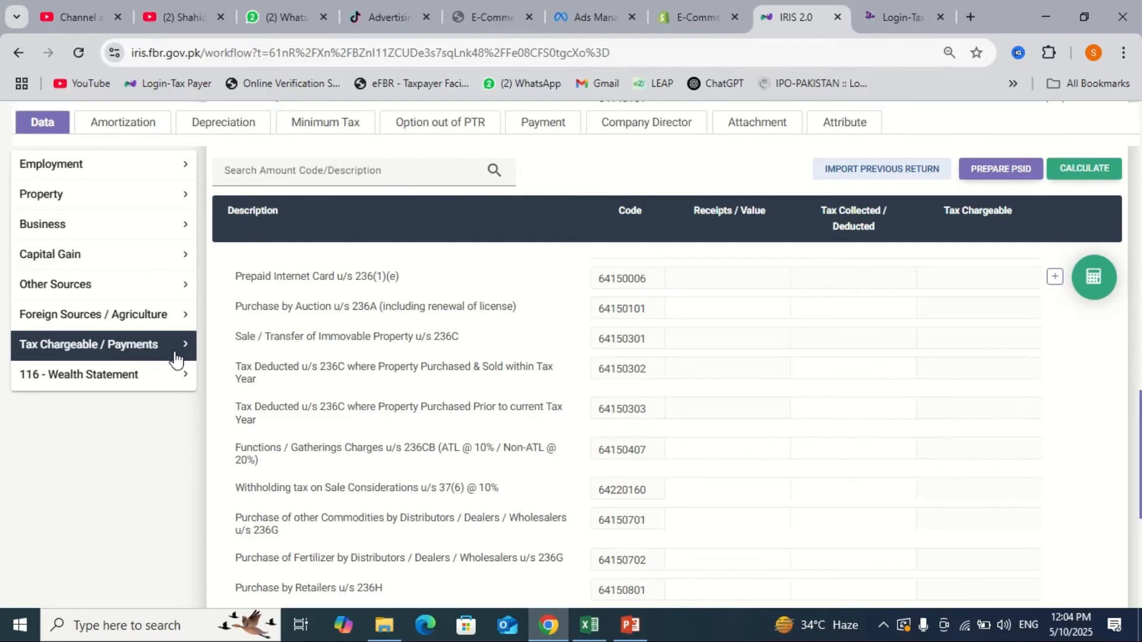
- Enter 1540000 as Foreign Remittance (7035) in Reconciliation of Net Assets and recalculate
{"action": "left_click", "coordinate": [137, 375]}
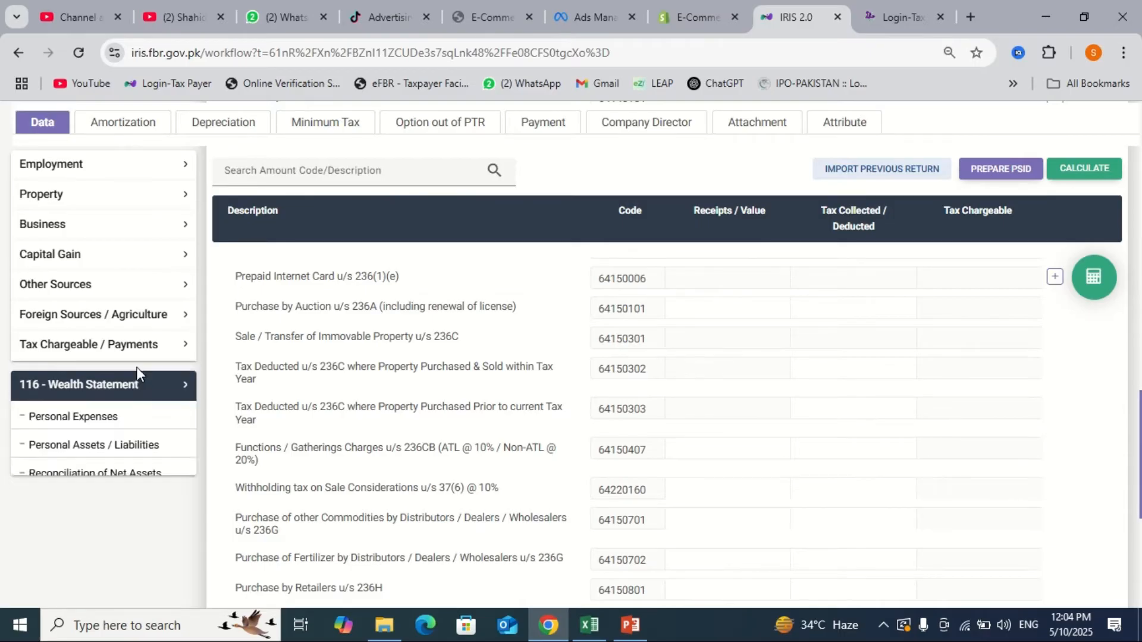
{"action": "left_click", "coordinate": [113, 474]}
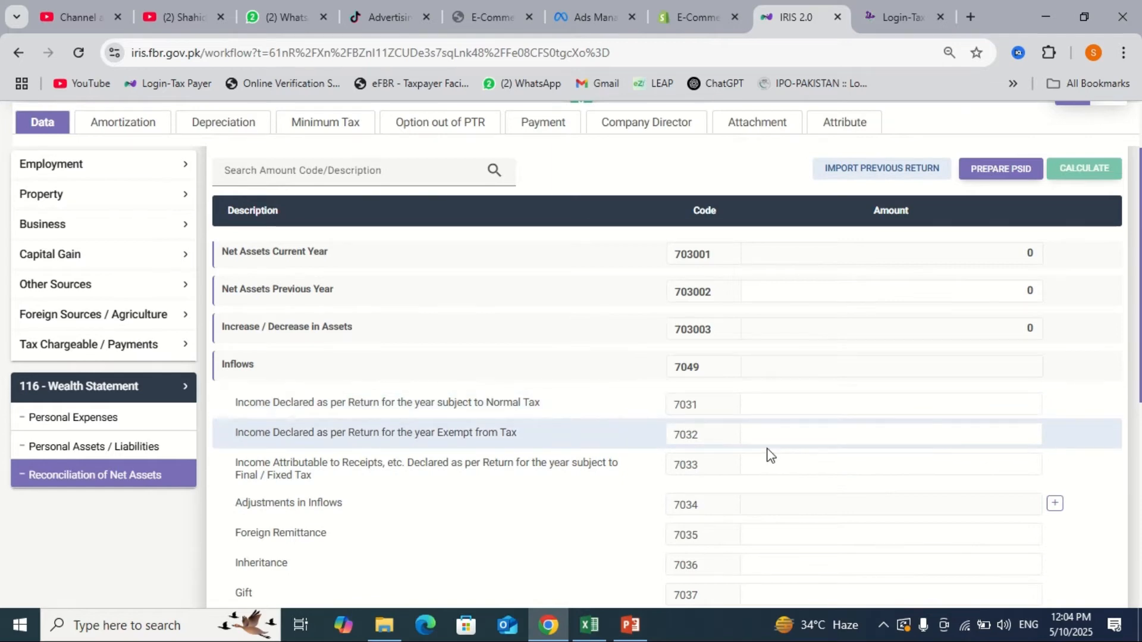
{"action": "scroll", "coordinate": [768, 455], "scroll_direction": "down", "scroll_amount": 1}
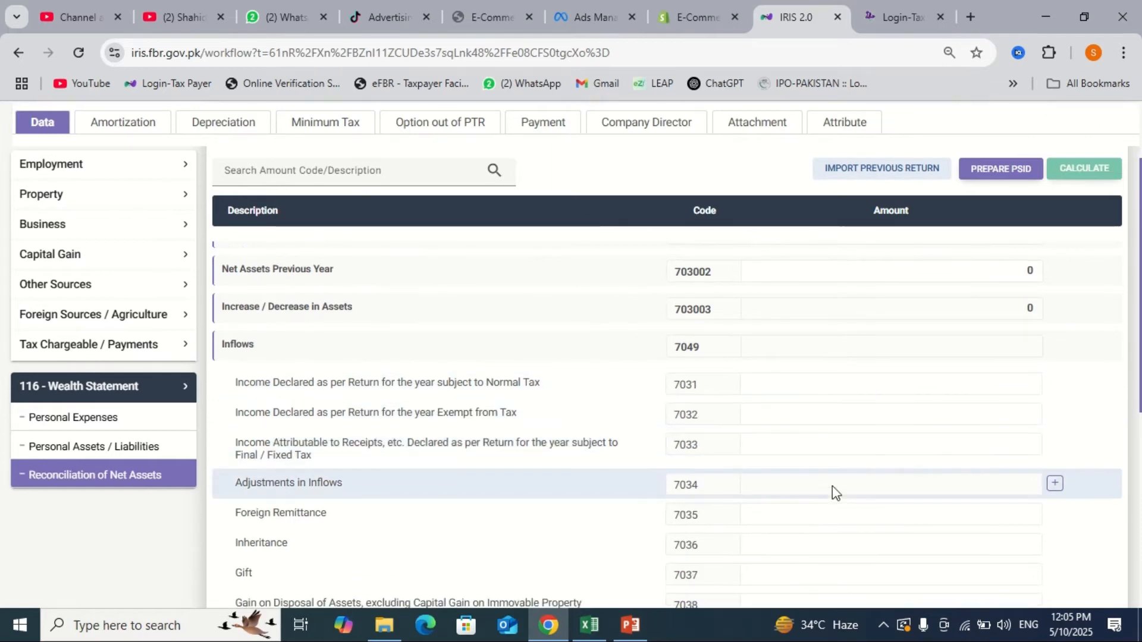
{"action": "left_click", "coordinate": [851, 511]}
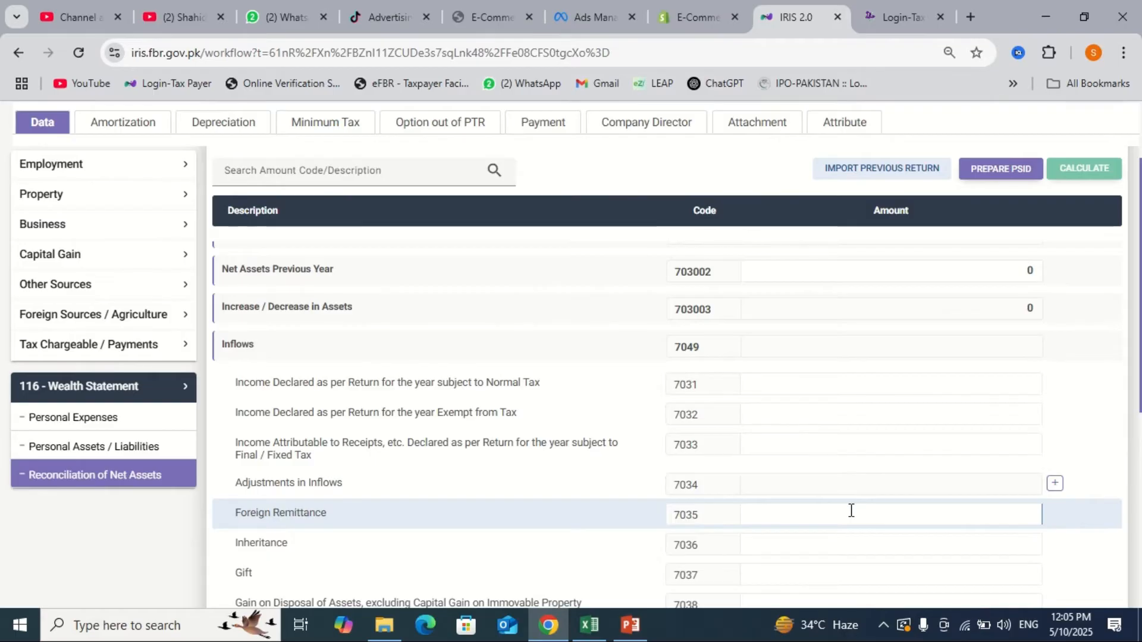
{"action": "type", "text": "1540000"}
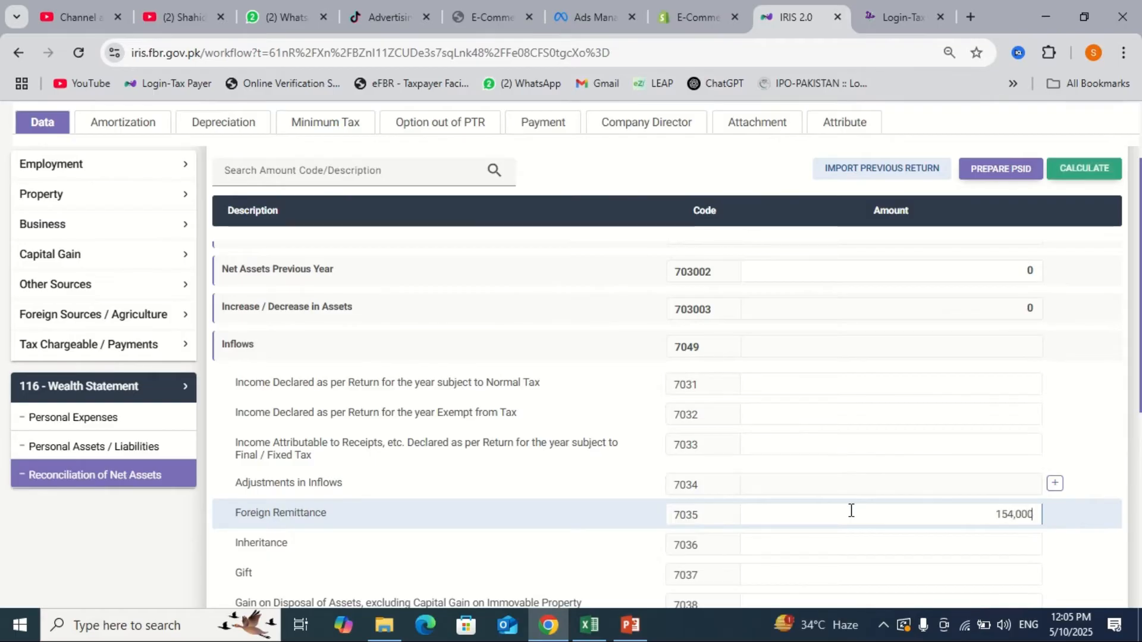
{"action": "left_click", "coordinate": [1068, 179]}
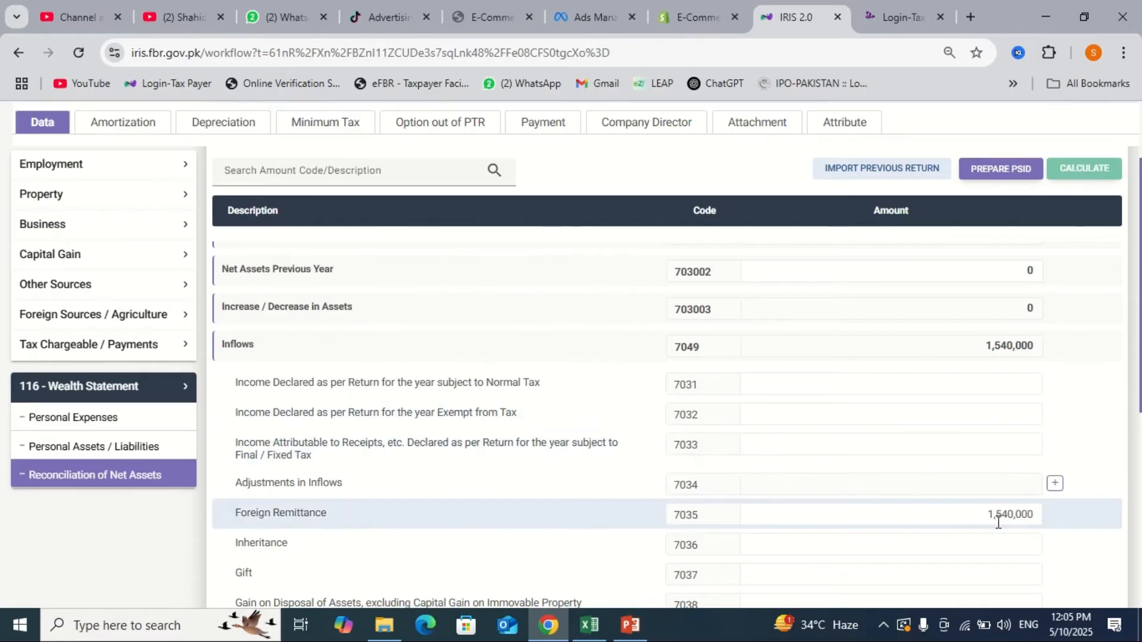
{"action": "scroll", "coordinate": [998, 521], "scroll_direction": "down", "scroll_amount": 1}
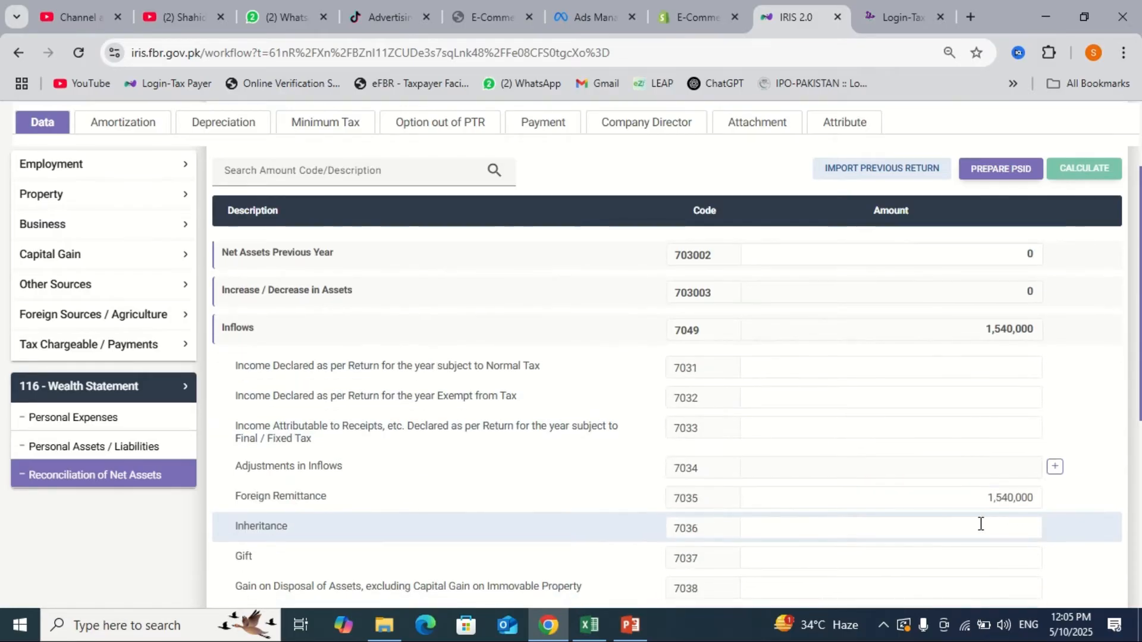
- Enter Inheritance (7036) 1,045,000 and Gift (7037) 500,000, recalculating after each entry
{"action": "left_click", "coordinate": [981, 524]}
{"action": "type", "text": "1,045,"}
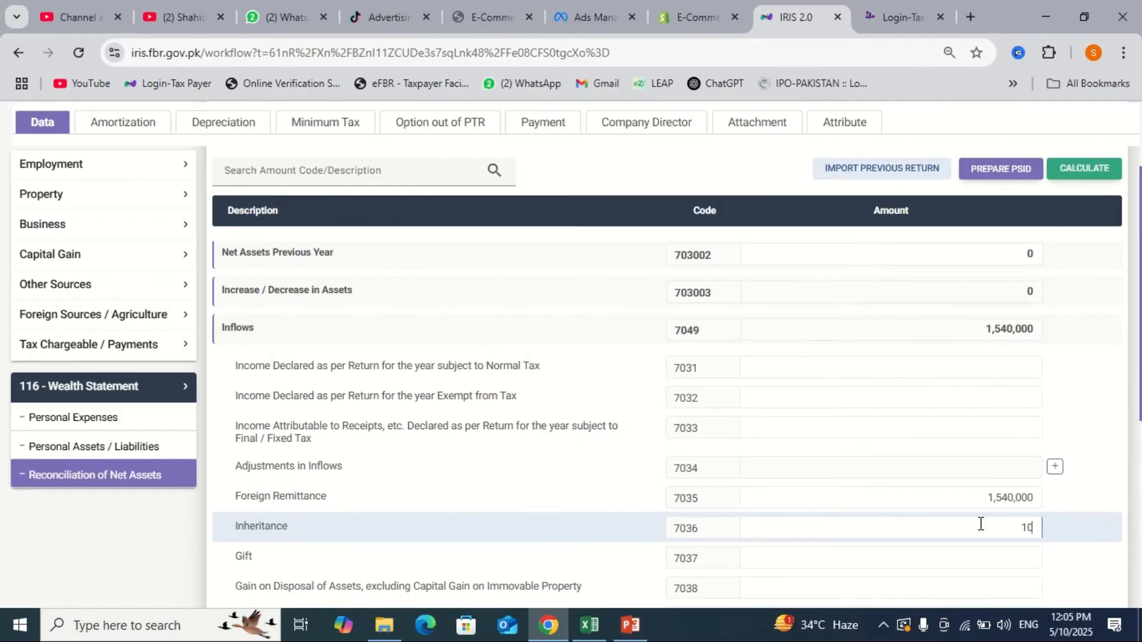
{"action": "type", "text": "000"}
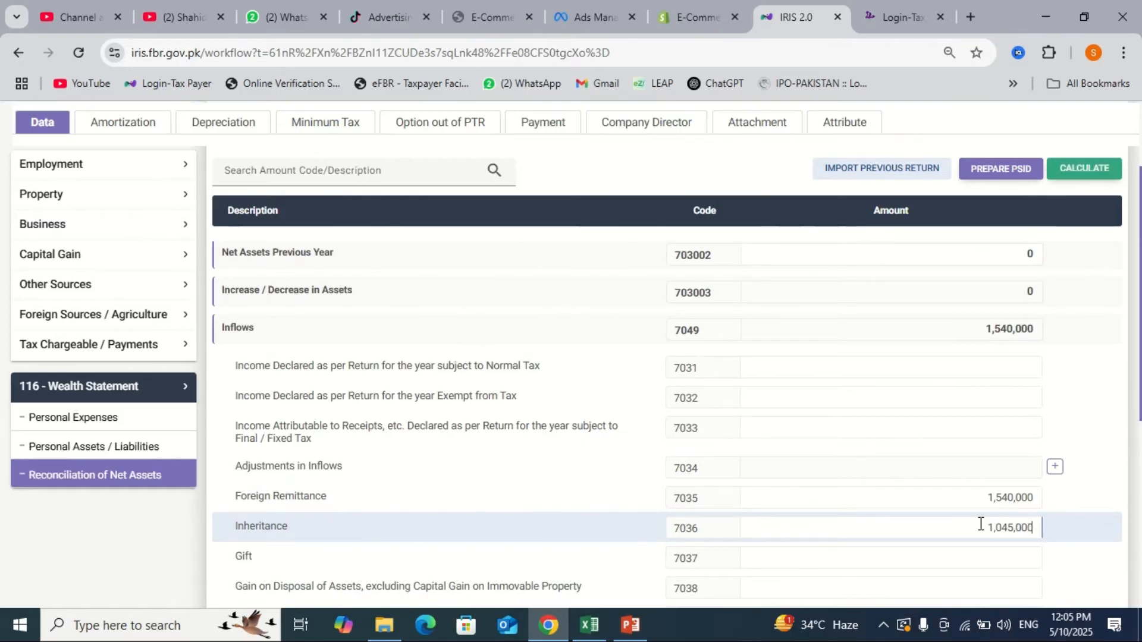
{"action": "left_click", "coordinate": [1090, 179]}
{"action": "scroll", "coordinate": [956, 434], "scroll_direction": "down", "scroll_amount": 1}
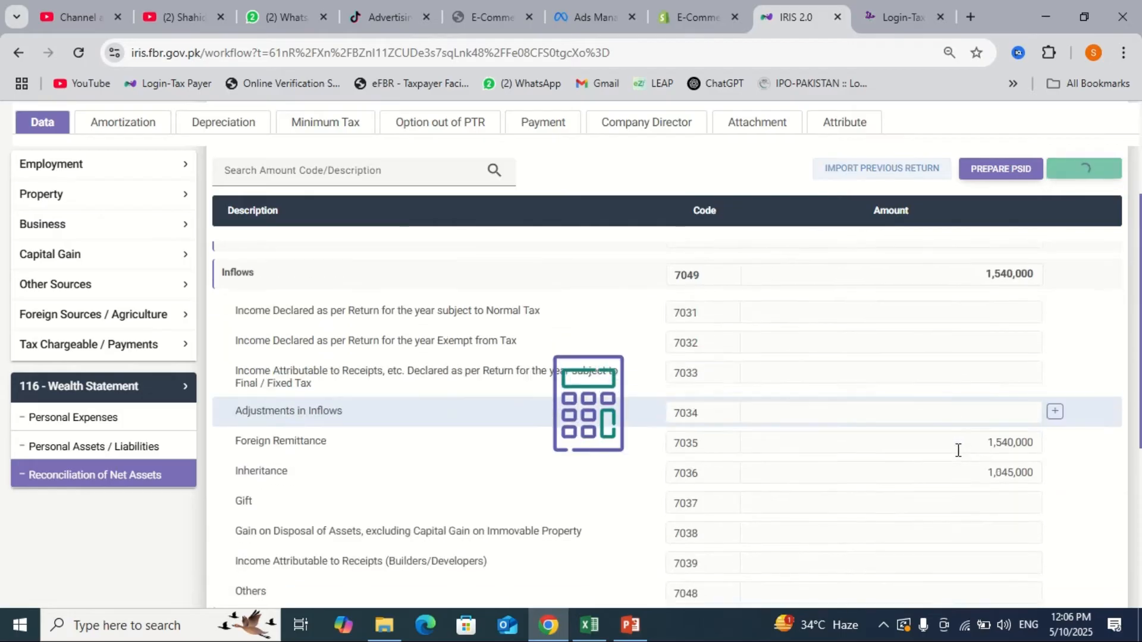
{"action": "left_click", "coordinate": [953, 507]}
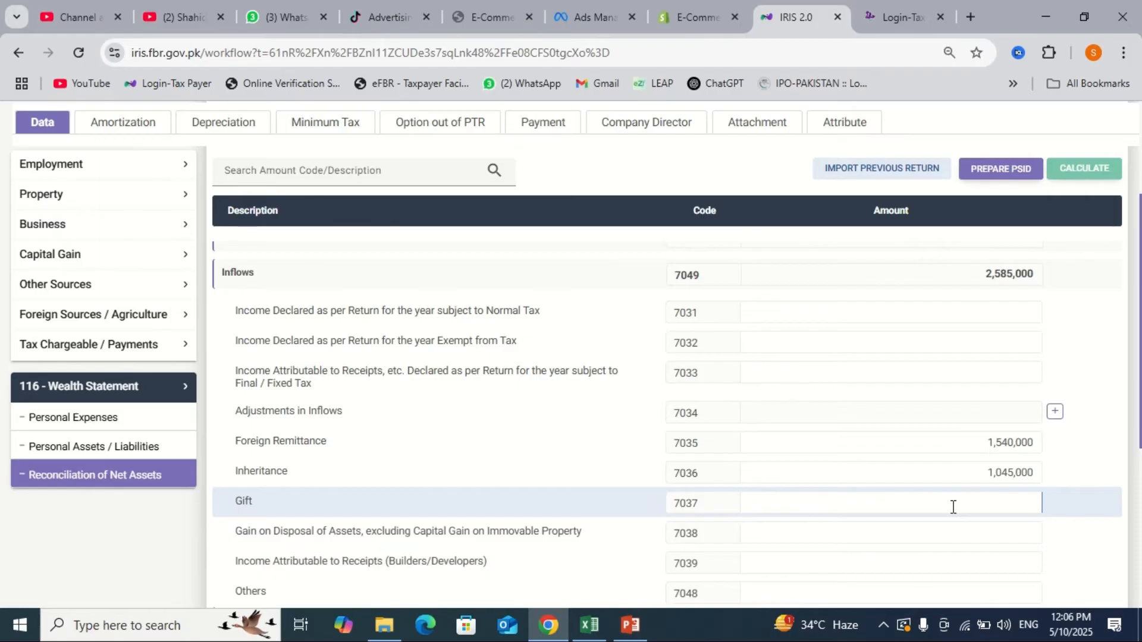
{"action": "type", "text": "5000000"}
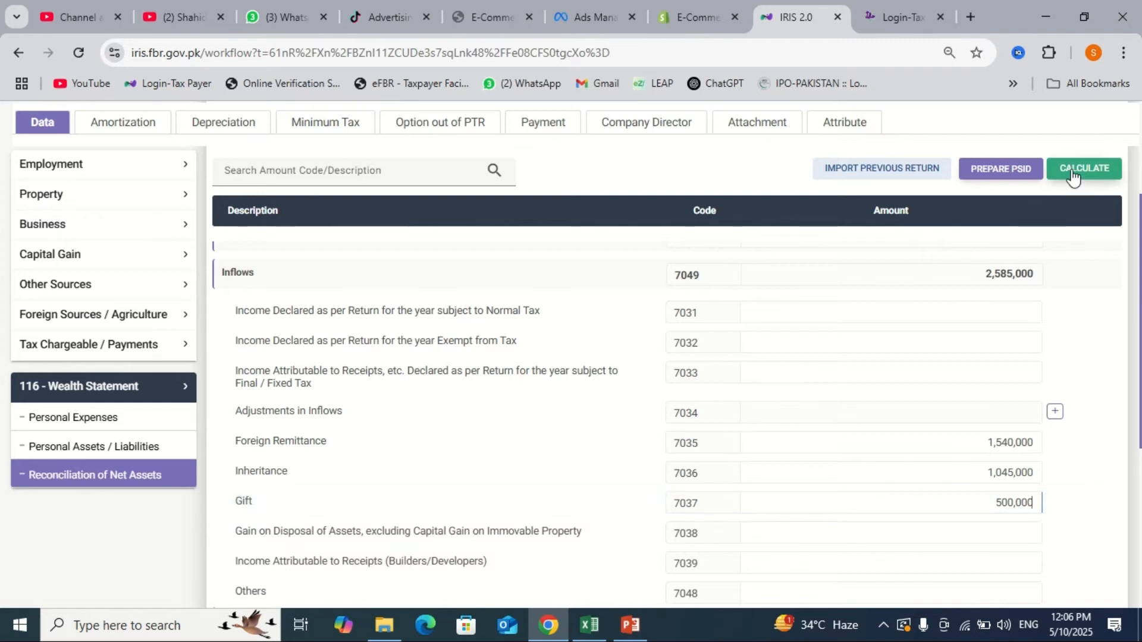
{"action": "left_click", "coordinate": [1074, 171]}
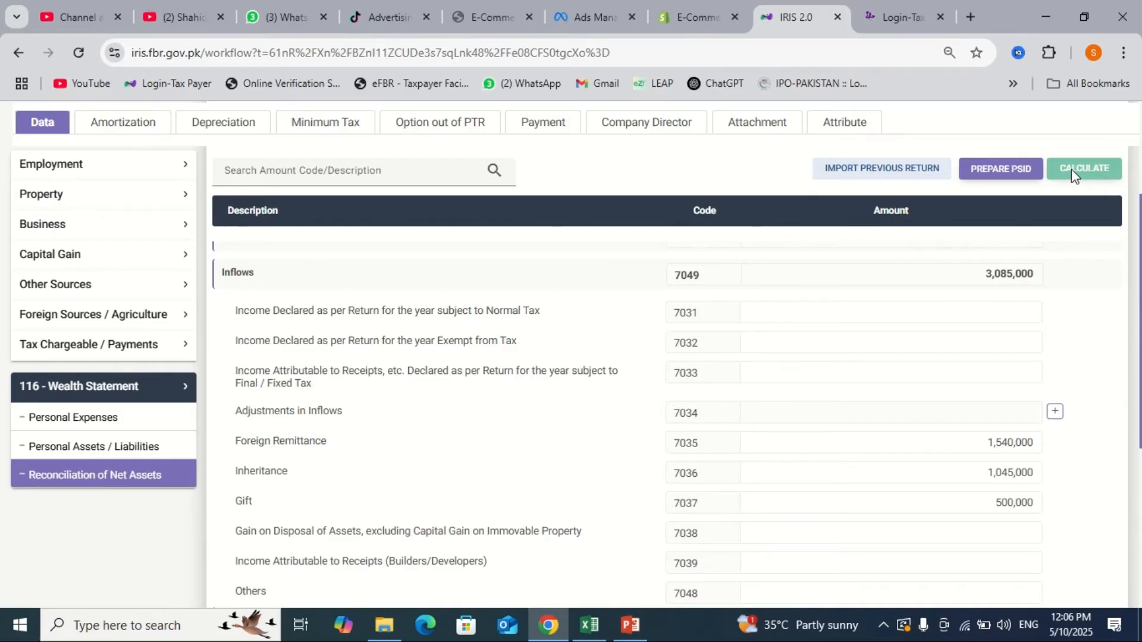
- Check the 500,000 Gift amount, then save the return until 'Changes saved successfully' appears
{"action": "left_click", "coordinate": [974, 510]}
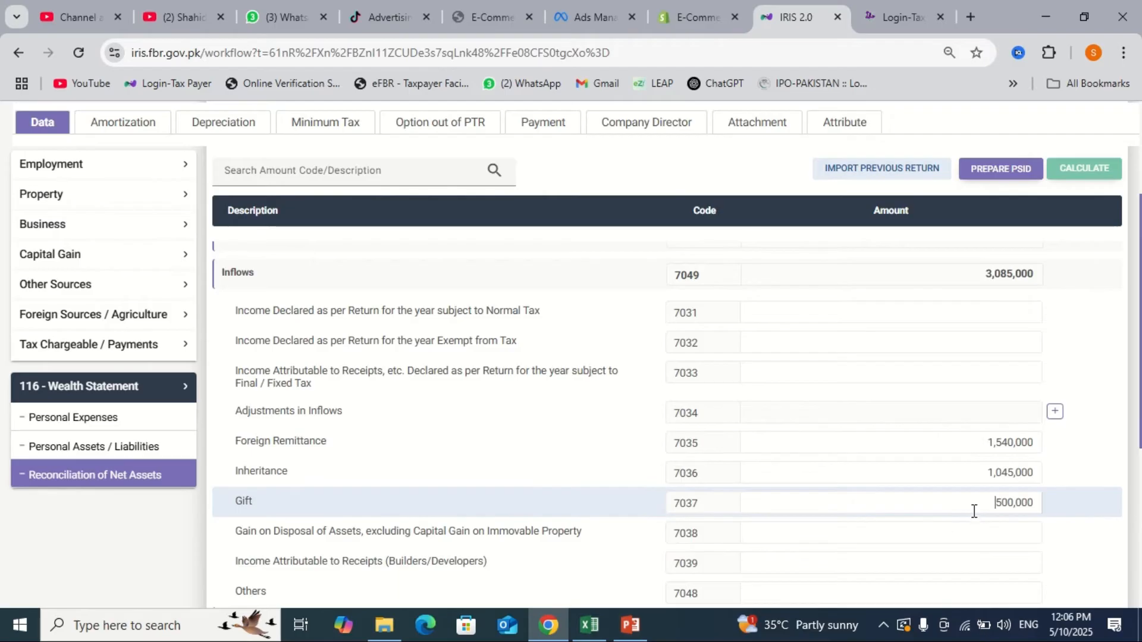
{"action": "double_click", "coordinate": [973, 511]}
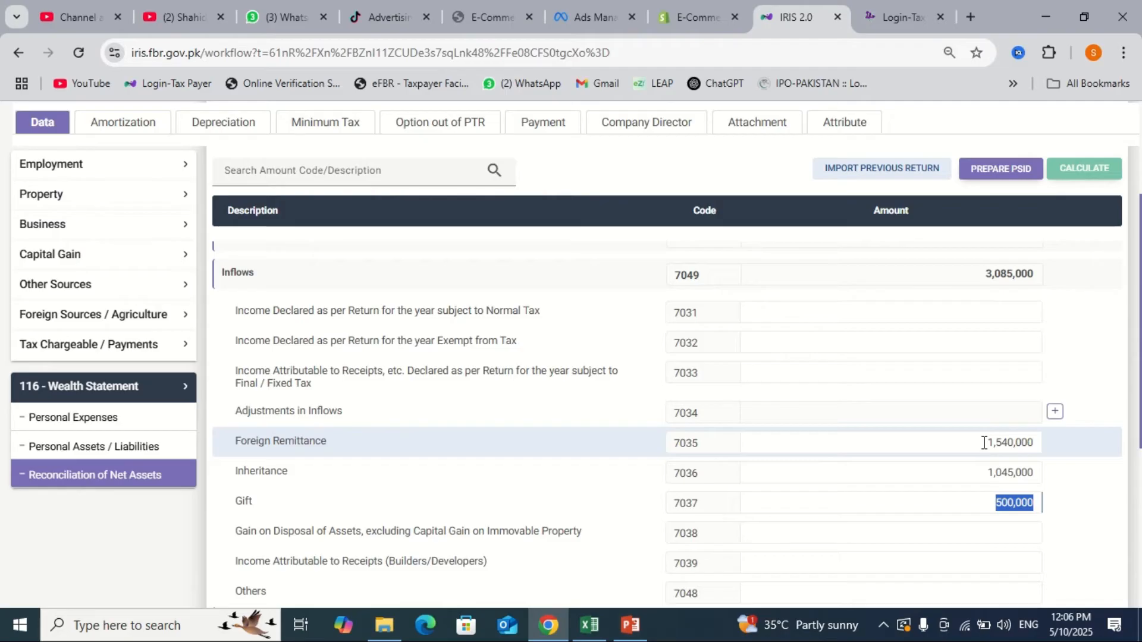
{"action": "scroll", "coordinate": [967, 477], "scroll_direction": "down", "scroll_amount": 1}
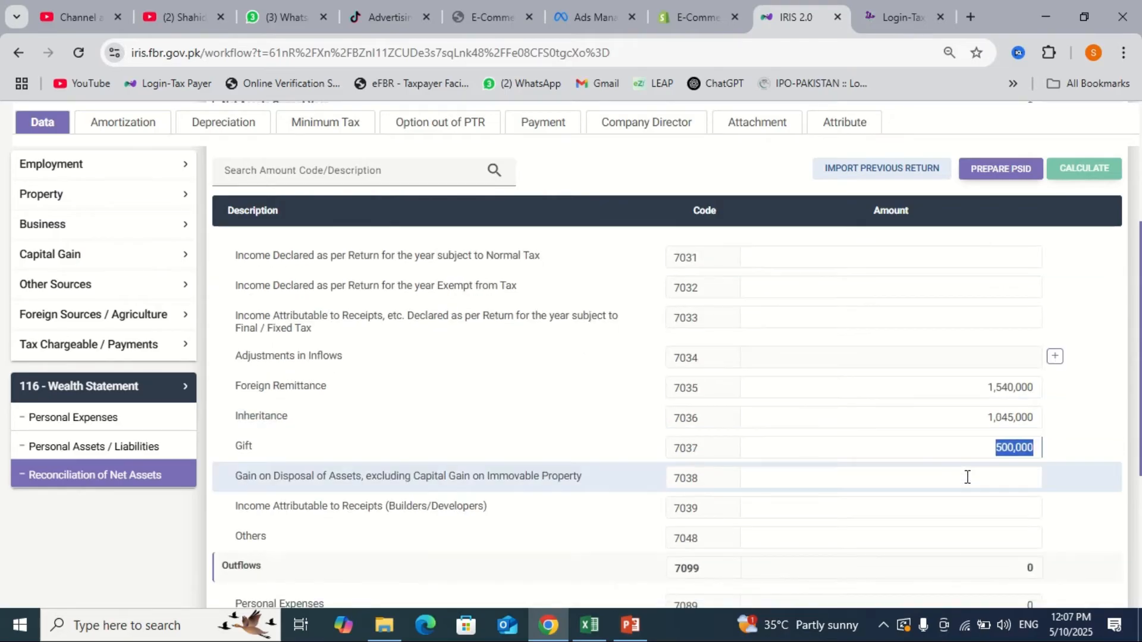
{"action": "scroll", "coordinate": [967, 477], "scroll_direction": "up", "scroll_amount": 1}
{"action": "scroll", "coordinate": [967, 477], "scroll_direction": "up", "scroll_amount": 1}
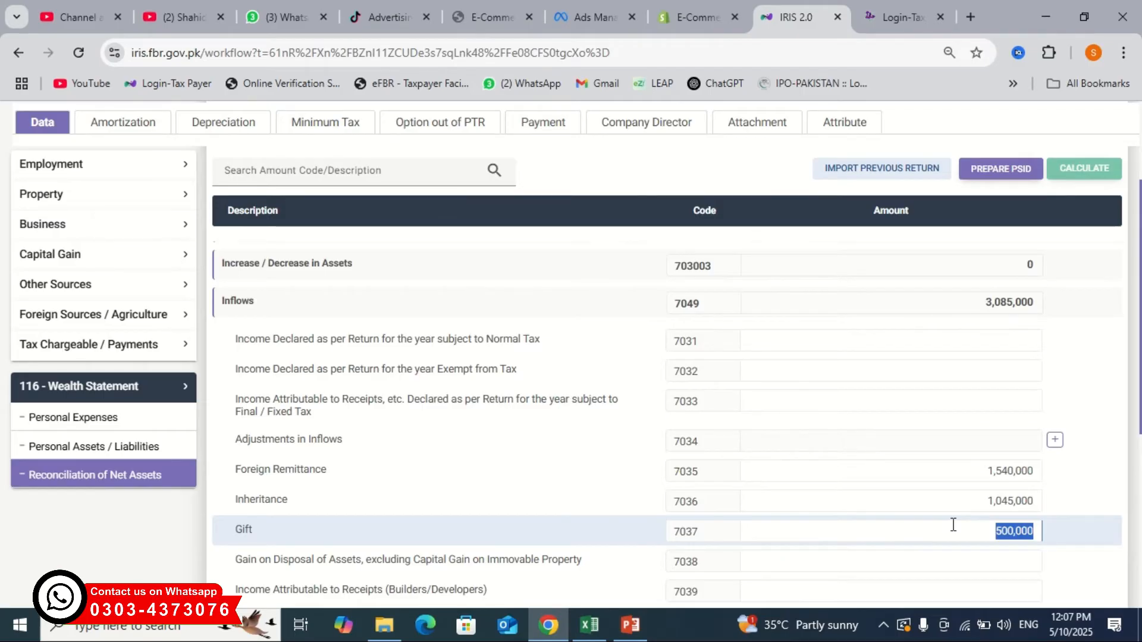
{"action": "scroll", "coordinate": [882, 502], "scroll_direction": "up", "scroll_amount": 4}
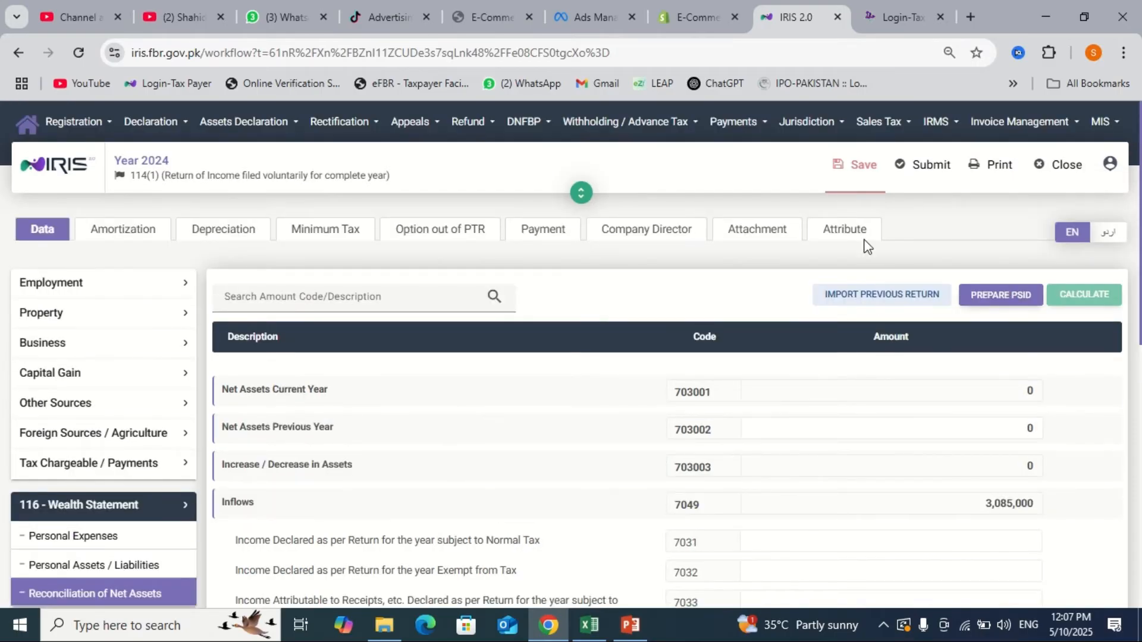
{"action": "left_click", "coordinate": [862, 179]}
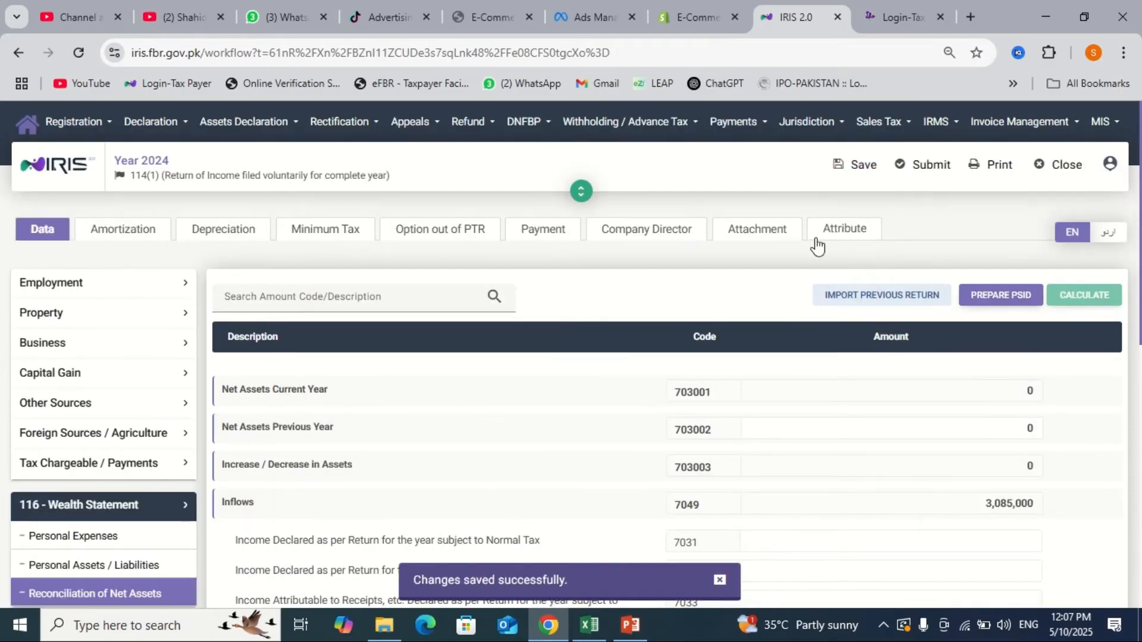
{"action": "scroll", "coordinate": [752, 325], "scroll_direction": "down", "scroll_amount": 3}
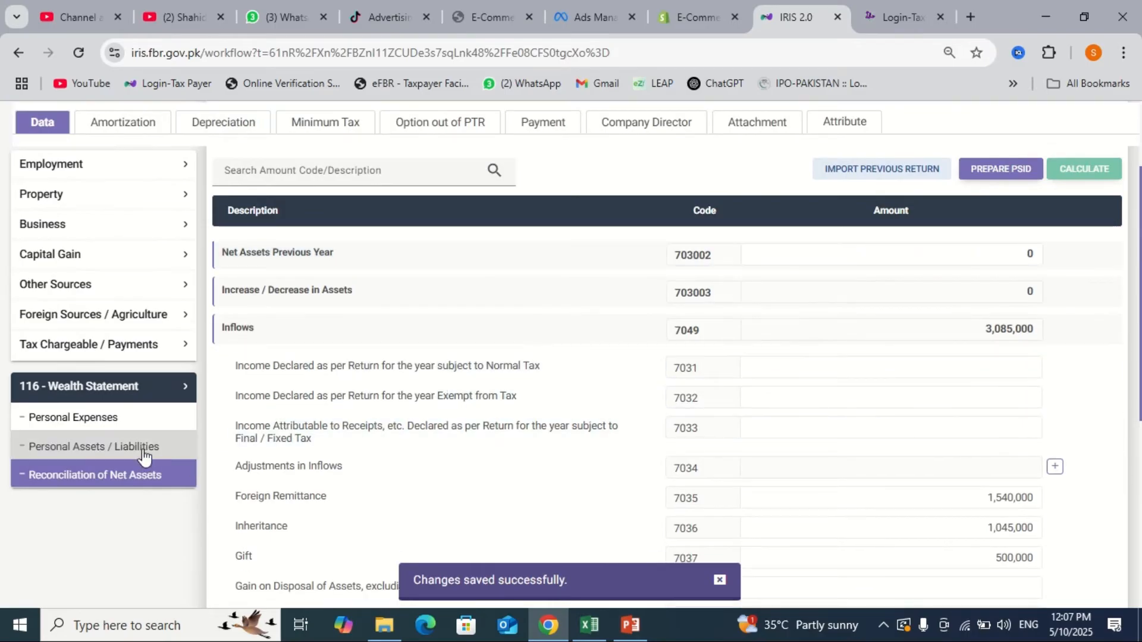
- Add a 7002 non-business property entry for a 3 Marla residential plot in Lahore
{"action": "left_click", "coordinate": [149, 452]}
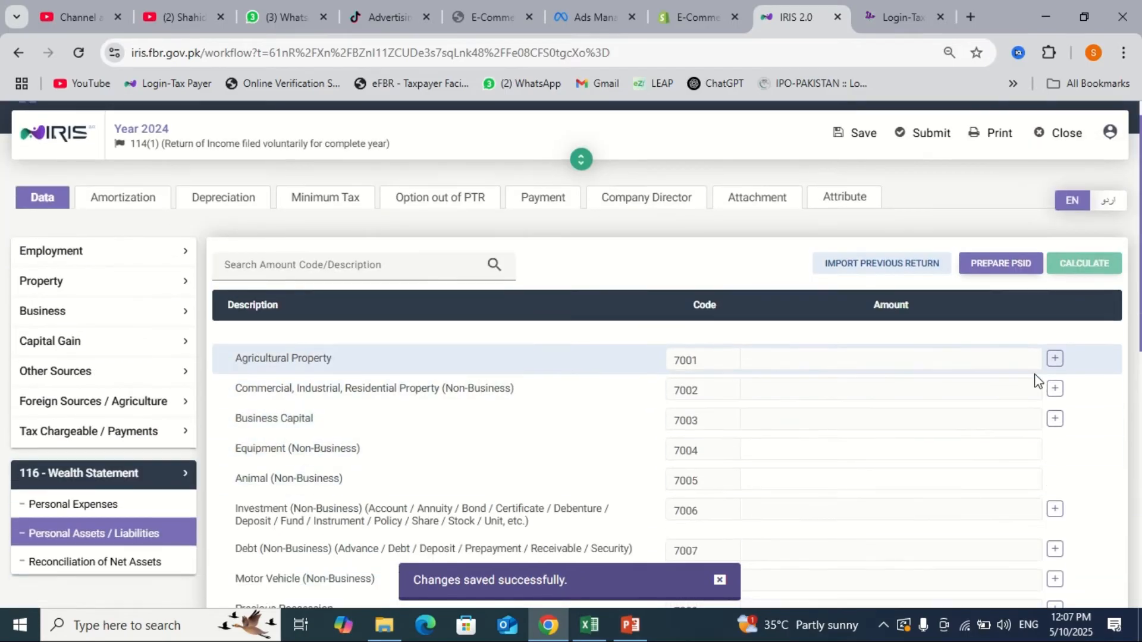
{"action": "left_click", "coordinate": [1055, 392]}
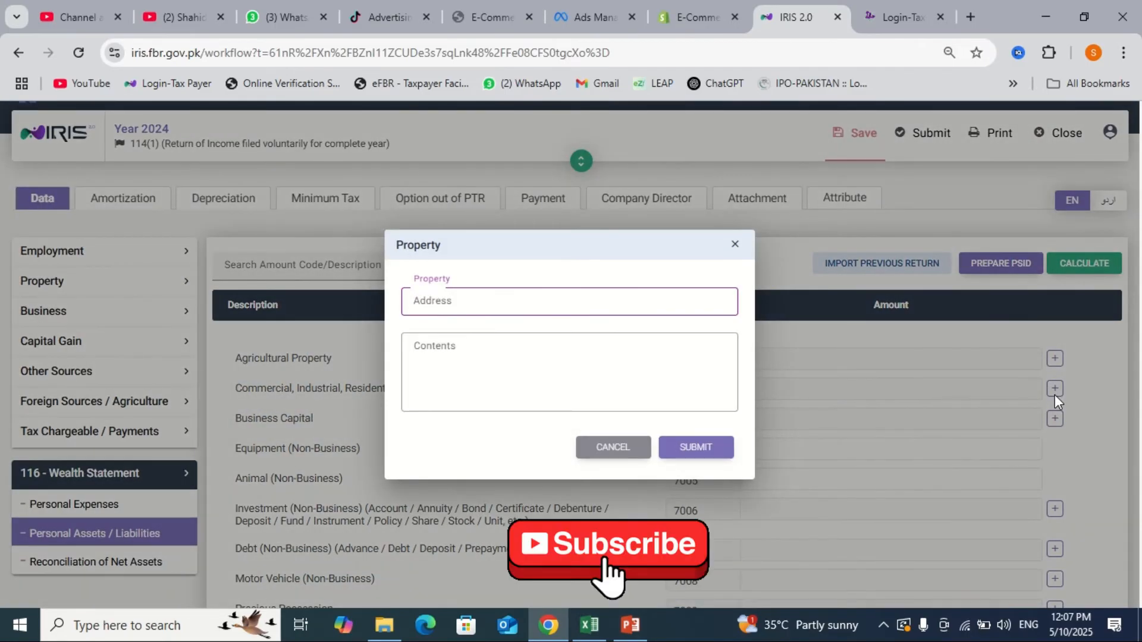
{"action": "type", "text": "Residential"}
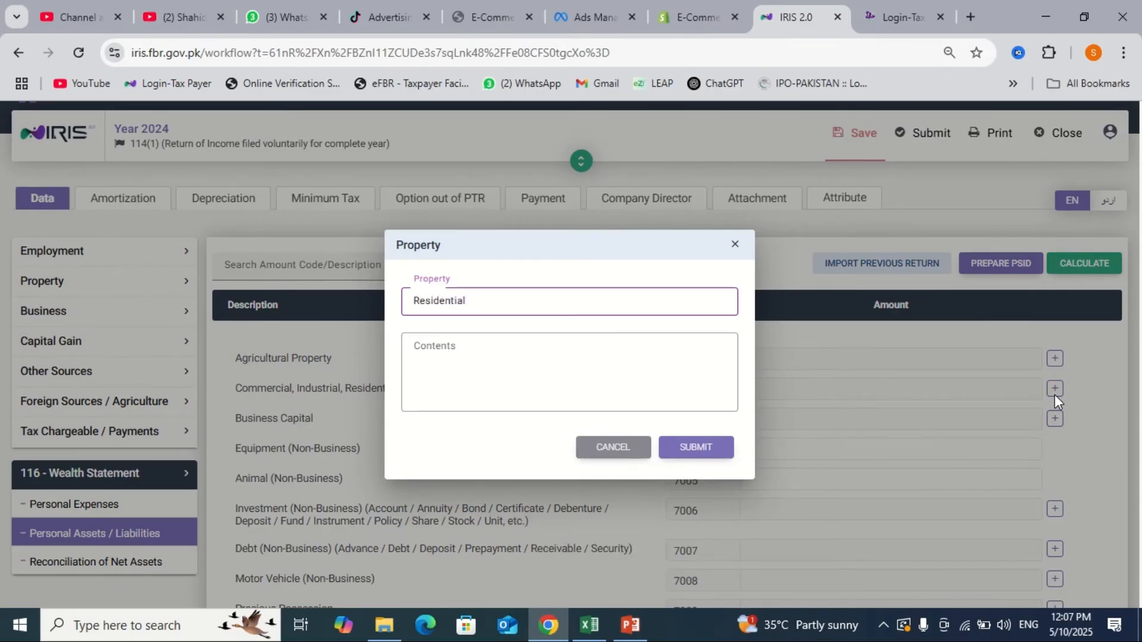
{"action": "key", "text": "Tab"}
{"action": "type", "text": "Plot"}
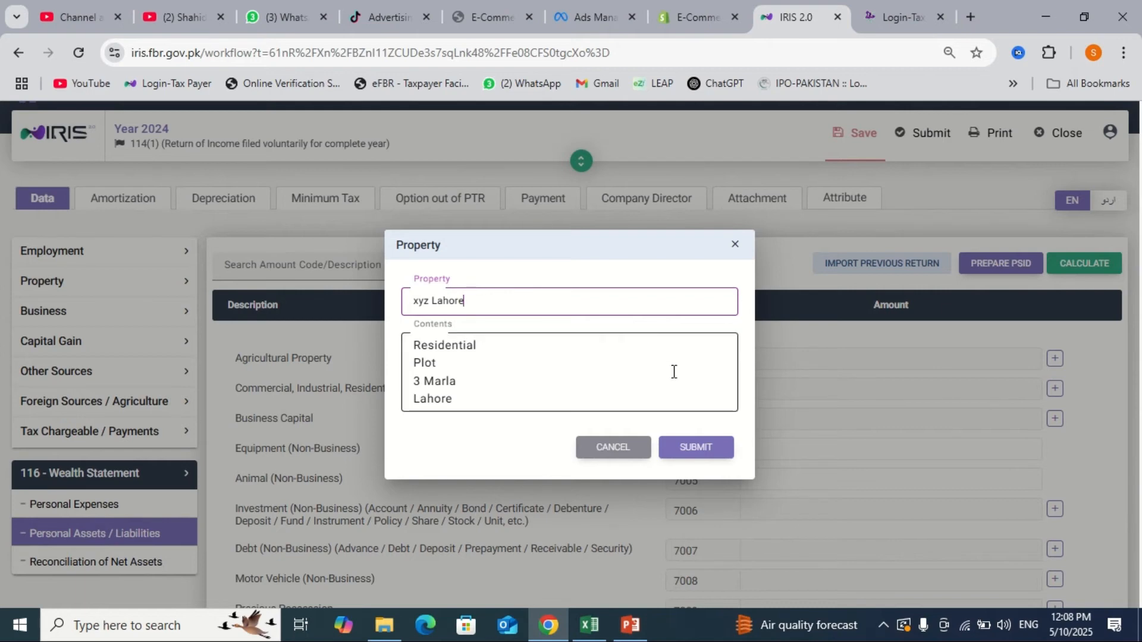
{"action": "left_click", "coordinate": [704, 451]}
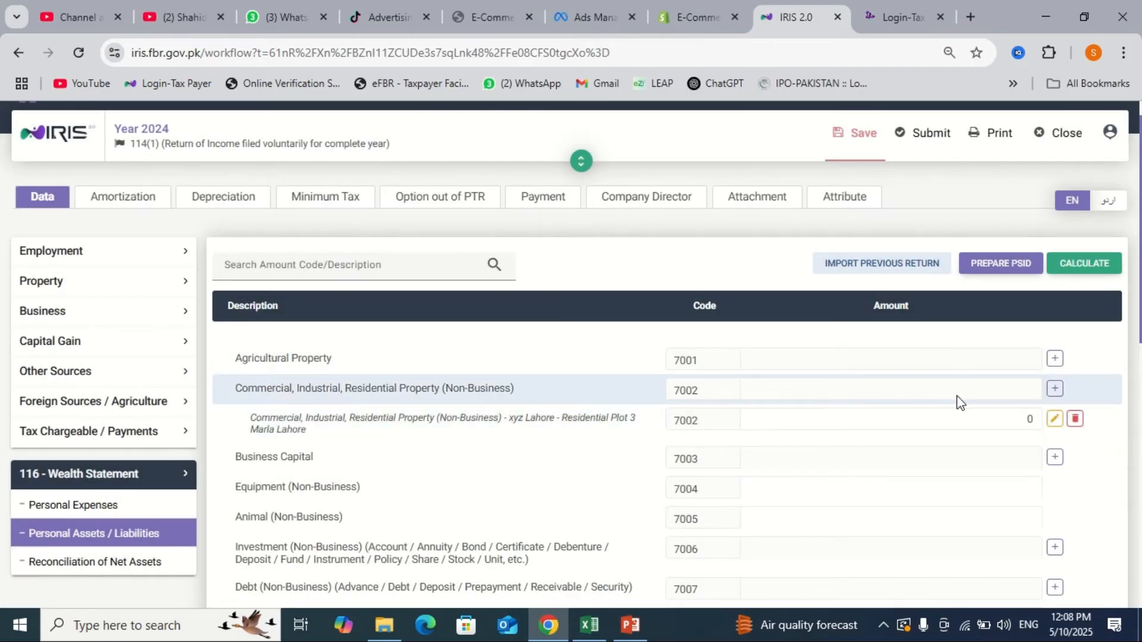
- Set the plot's value to 1,245,600 and recalculate the totals
{"action": "left_click", "coordinate": [964, 416]}
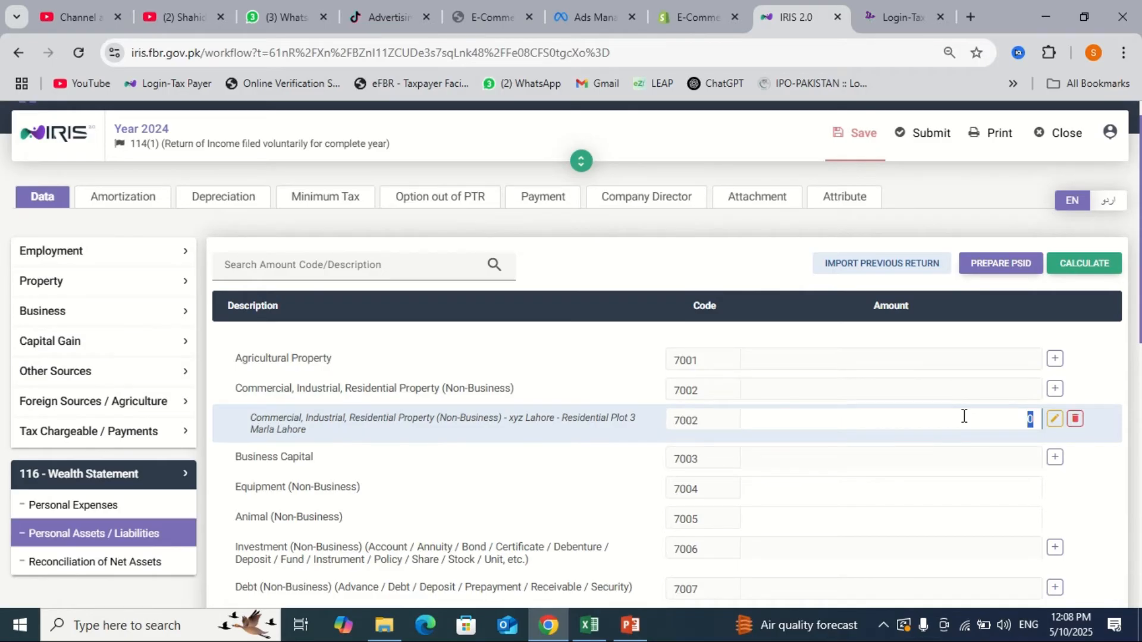
{"action": "type", "text": "1,245,600"}
{"action": "left_click", "coordinate": [1081, 265]}
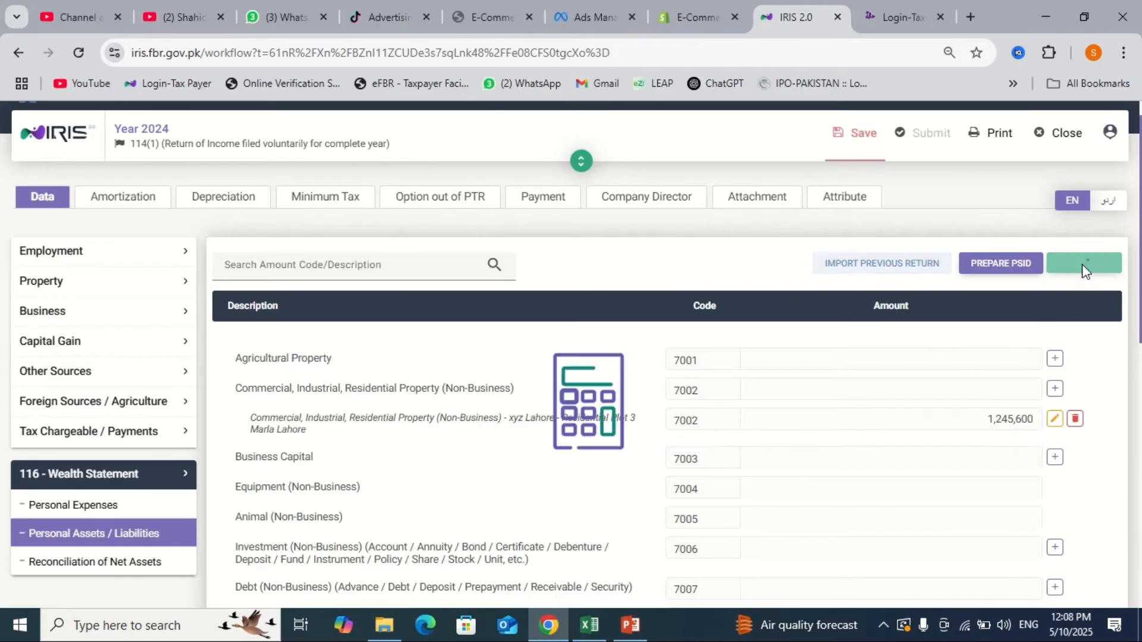
{"action": "scroll", "coordinate": [888, 548], "scroll_direction": "down", "scroll_amount": 2}
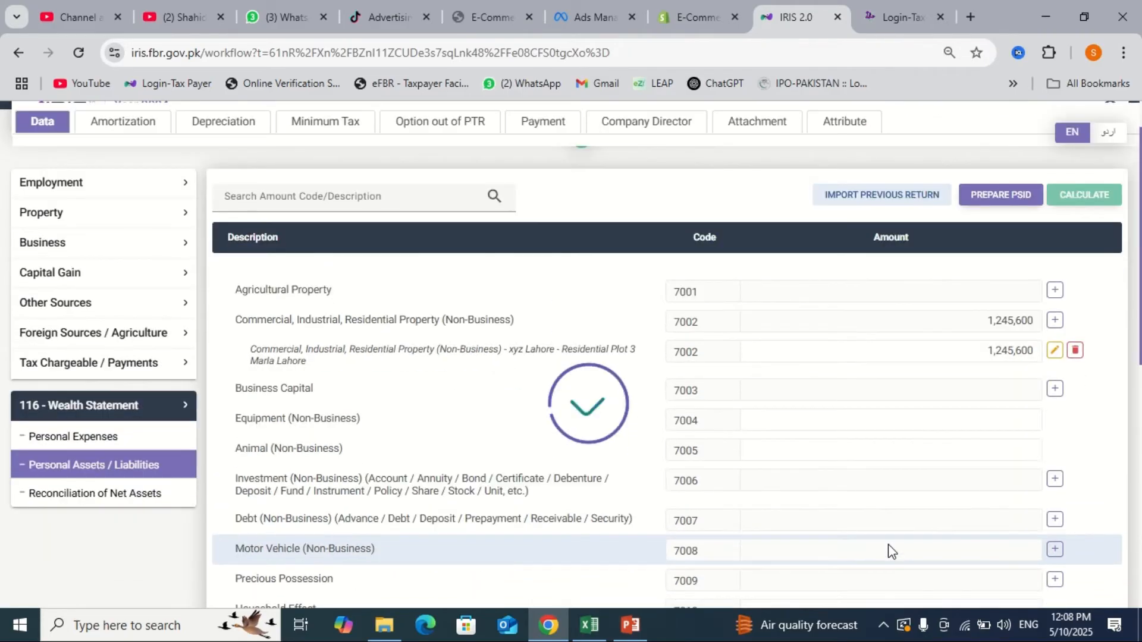
- Add an Investment (7006) entry with the account number, described as 'Account / Current / HBL'
{"action": "left_click", "coordinate": [1055, 480]}
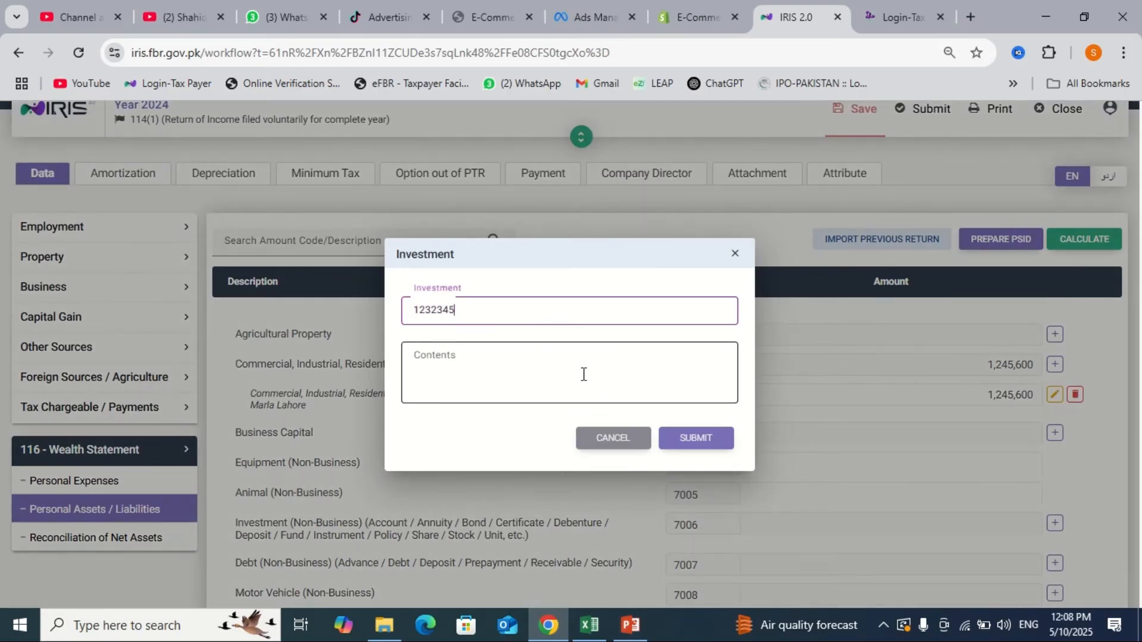
{"action": "left_click", "coordinate": [584, 374]}
{"action": "type", "text": "A"}
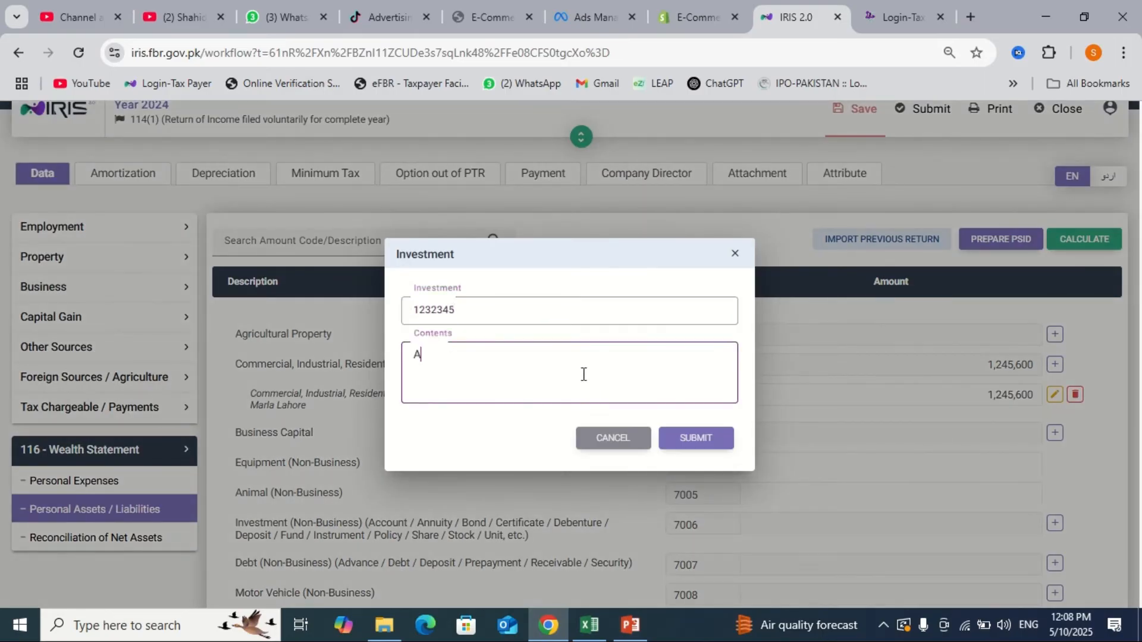
{"action": "type", "text": "ccount"}
{"action": "key", "text": "Return"}
{"action": "type", "text": "Current"}
{"action": "key", "text": "Return"}
{"action": "type", "text": "HBL"}
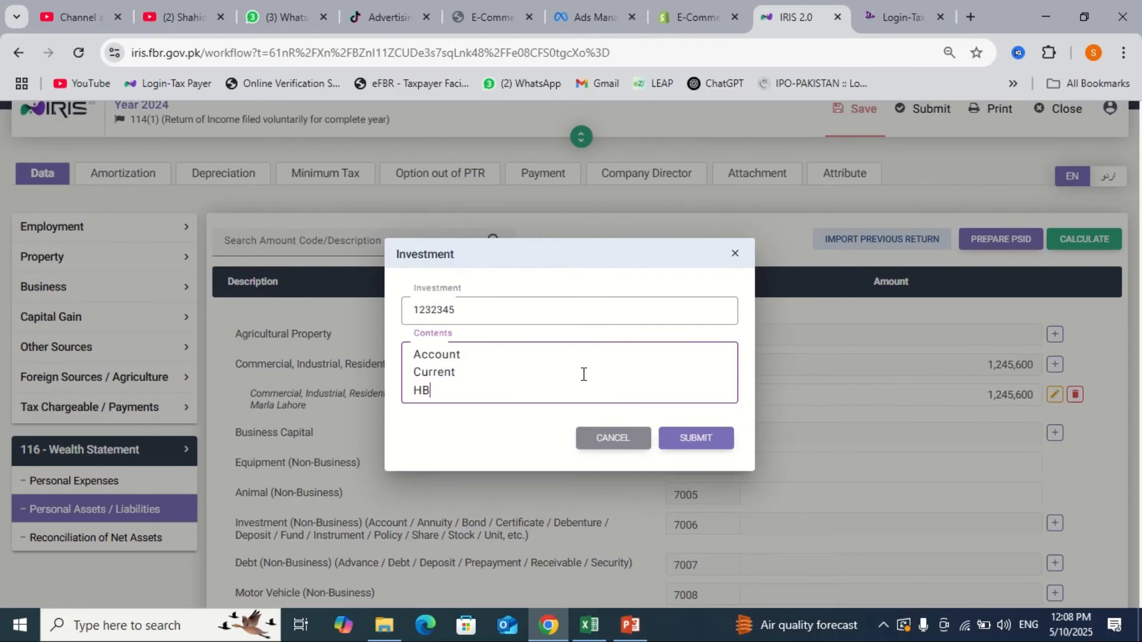
{"action": "key", "text": "Tab"}
{"action": "key", "text": "Tab"}
{"action": "key", "text": "Return"}
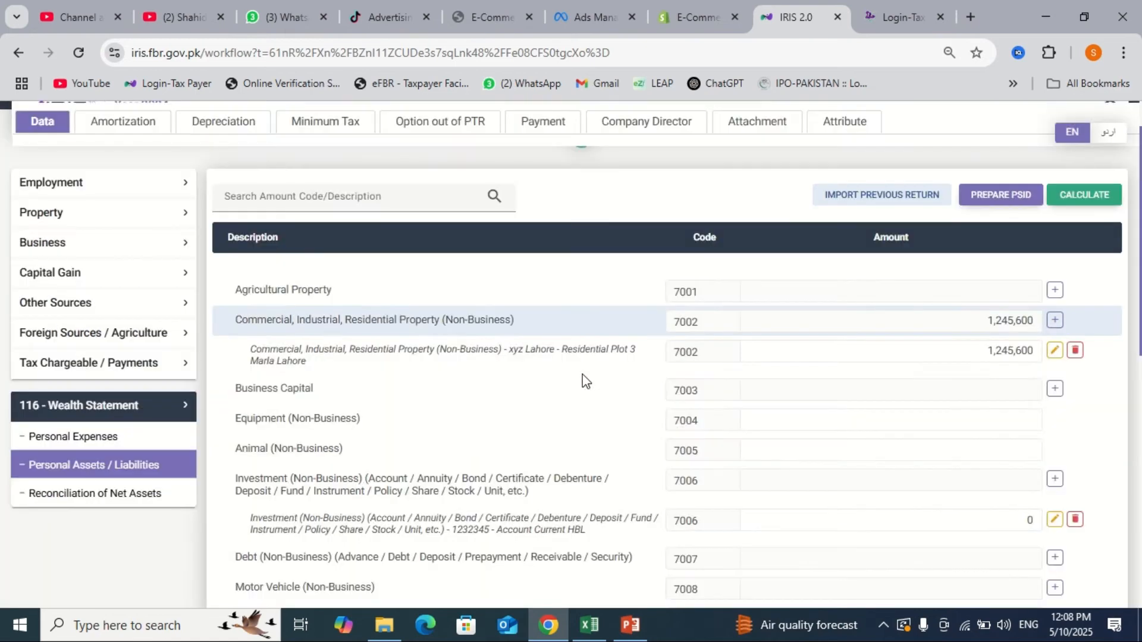
- Value the HBL investment at 154,300 and recalculate the wealth statement totals
{"action": "left_click", "coordinate": [963, 523]}
{"action": "type", "text": "154300"}
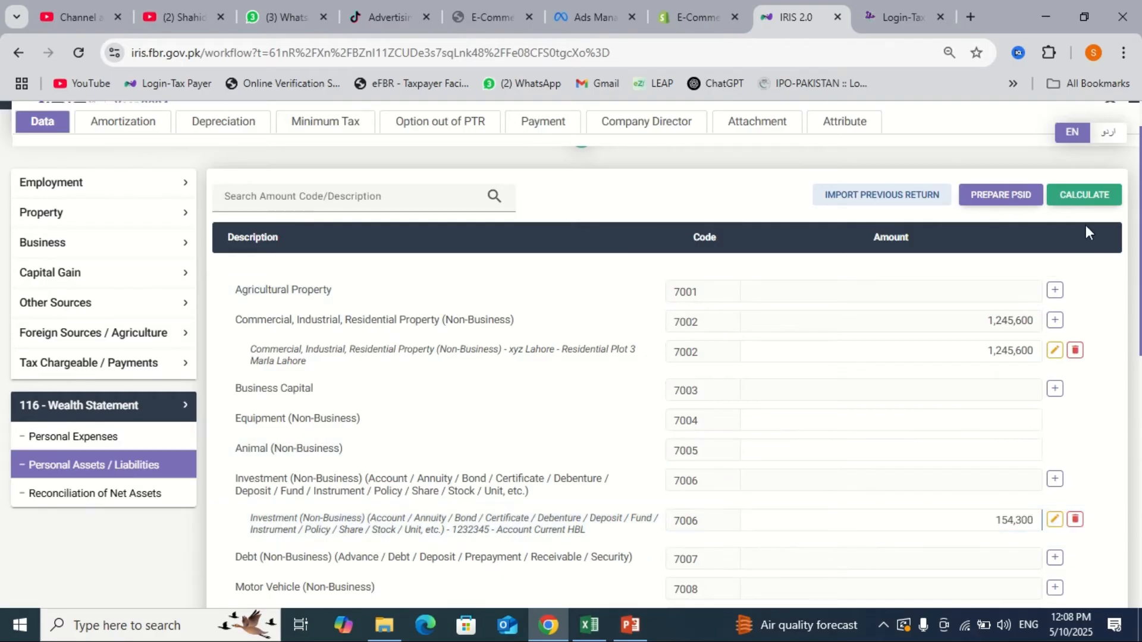
{"action": "left_click", "coordinate": [1087, 196]}
{"action": "scroll", "coordinate": [940, 504], "scroll_direction": "down", "scroll_amount": 1}
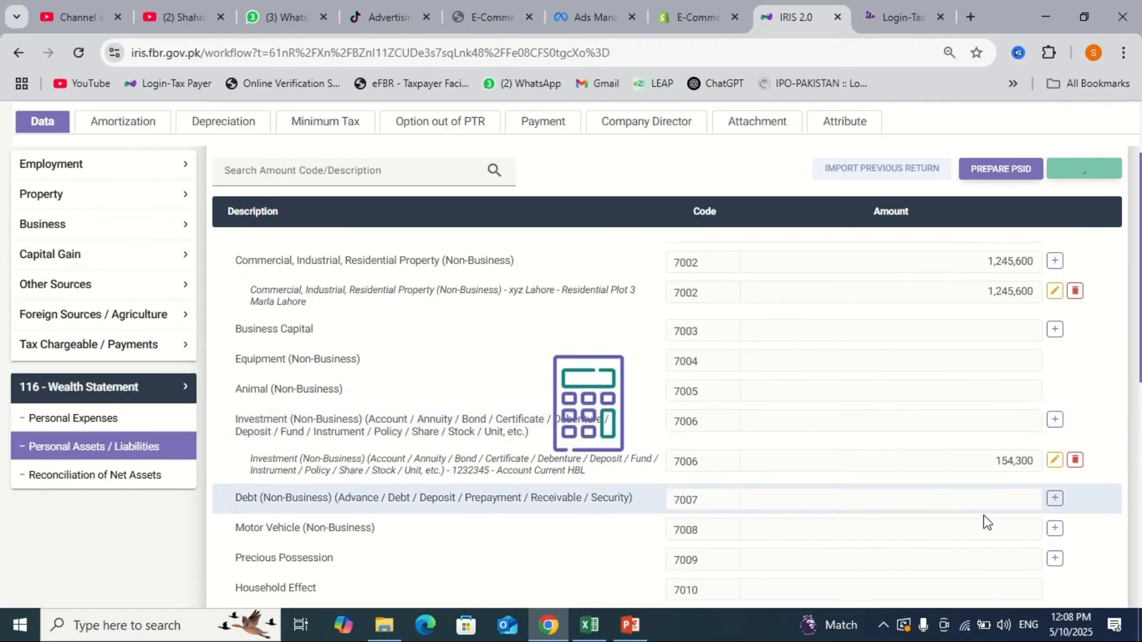
- Start a Motor Vehicle (7008) entry for LEC 1234, described as a private Honda
{"action": "left_click", "coordinate": [1055, 529]}
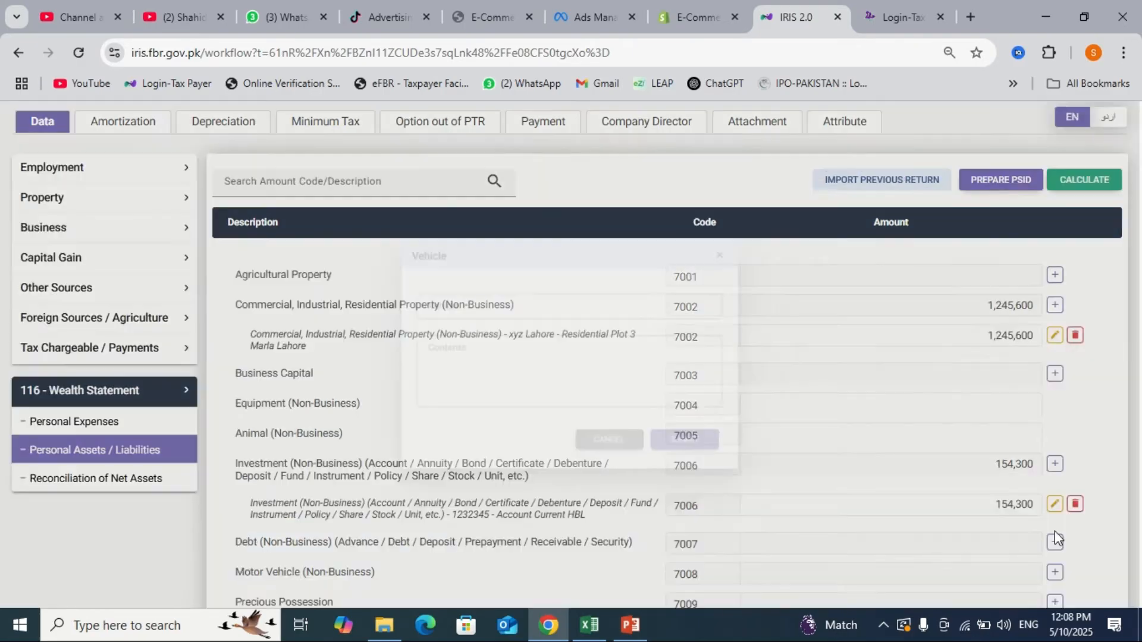
{"action": "type", "text": "LEC 1234"}
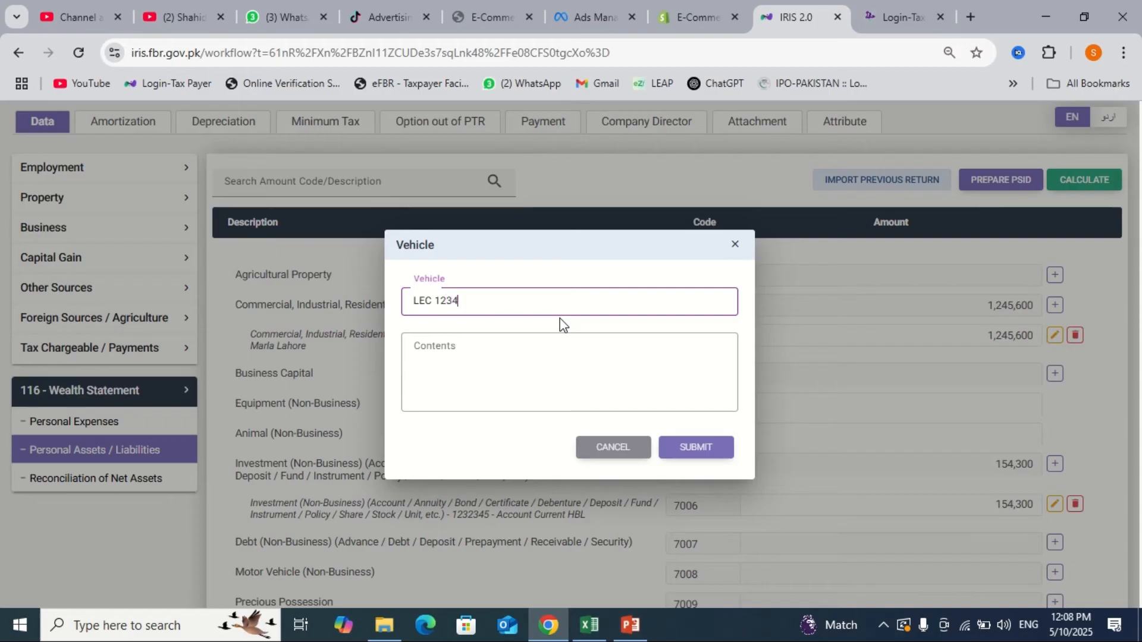
{"action": "key", "text": "Tab"}
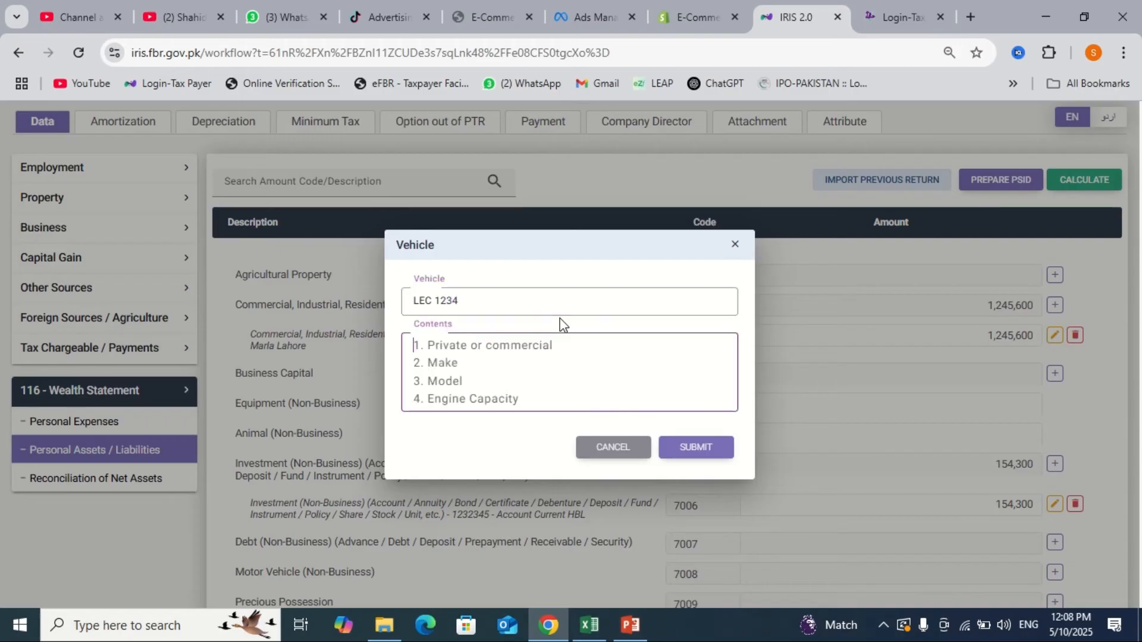
{"action": "type", "text": "private"}
{"action": "key", "text": "Return"}
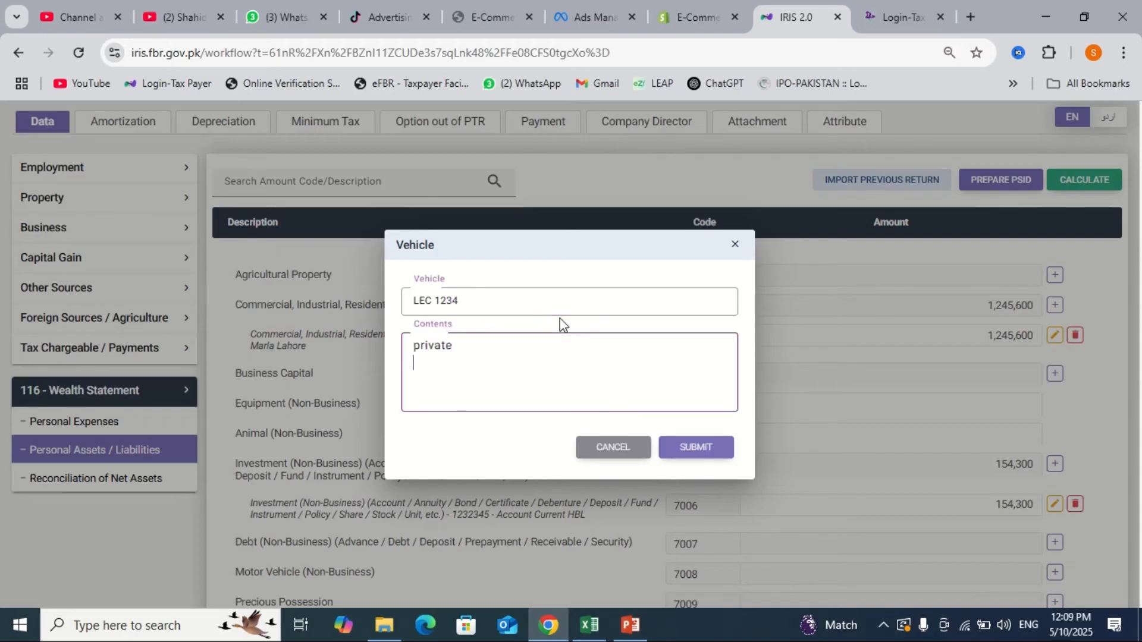
{"action": "type", "text": "Honda"}
{"action": "key", "text": "Return"}
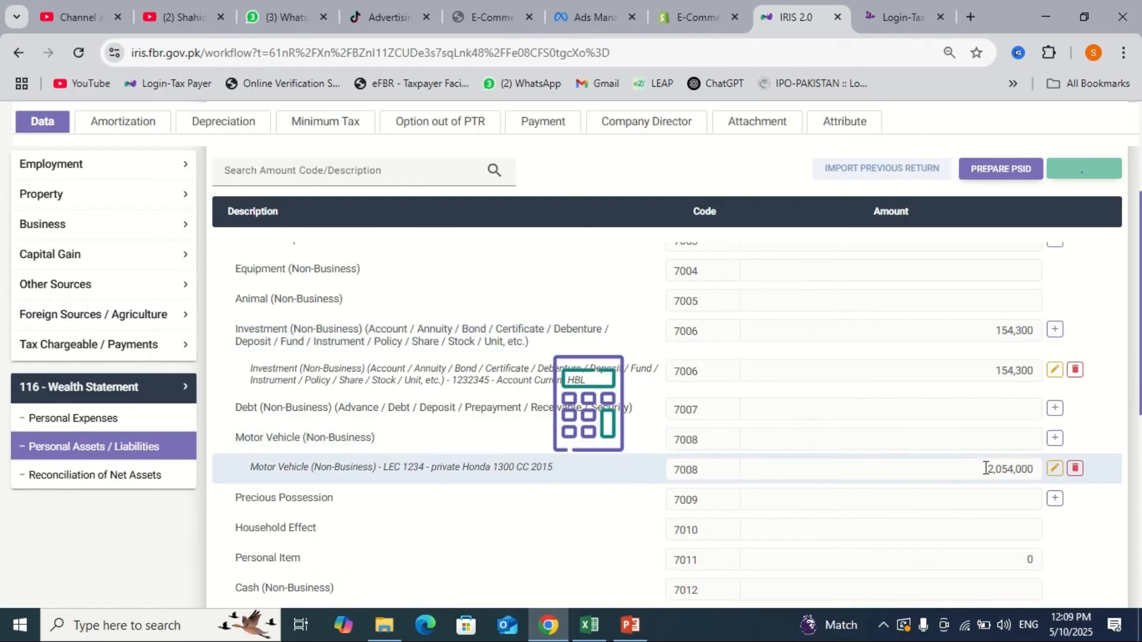
- Add a Precious Possession (7009) entry for Gold with contents '4 Tola'
{"action": "left_click", "coordinate": [1054, 499]}
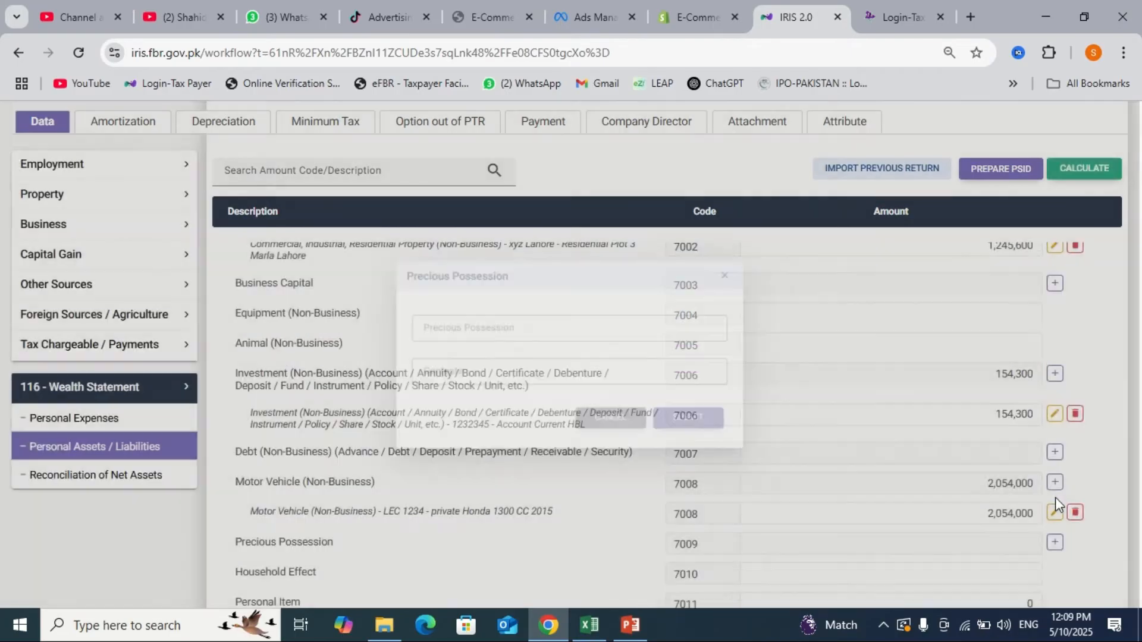
{"action": "type", "text": "Gold"}
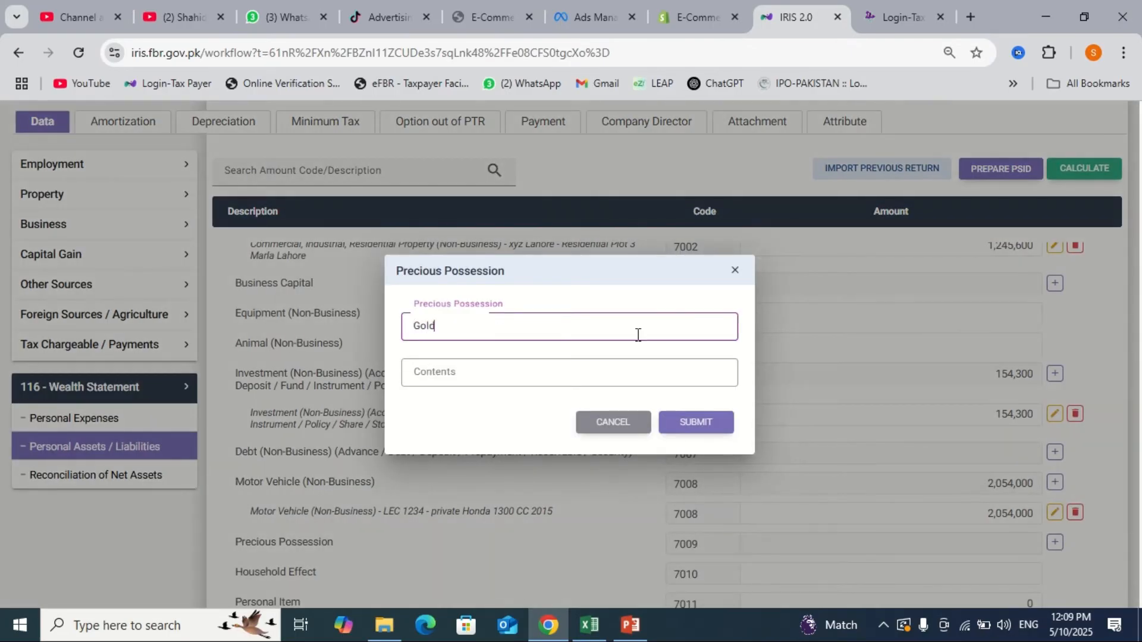
{"action": "key", "text": "Tab"}
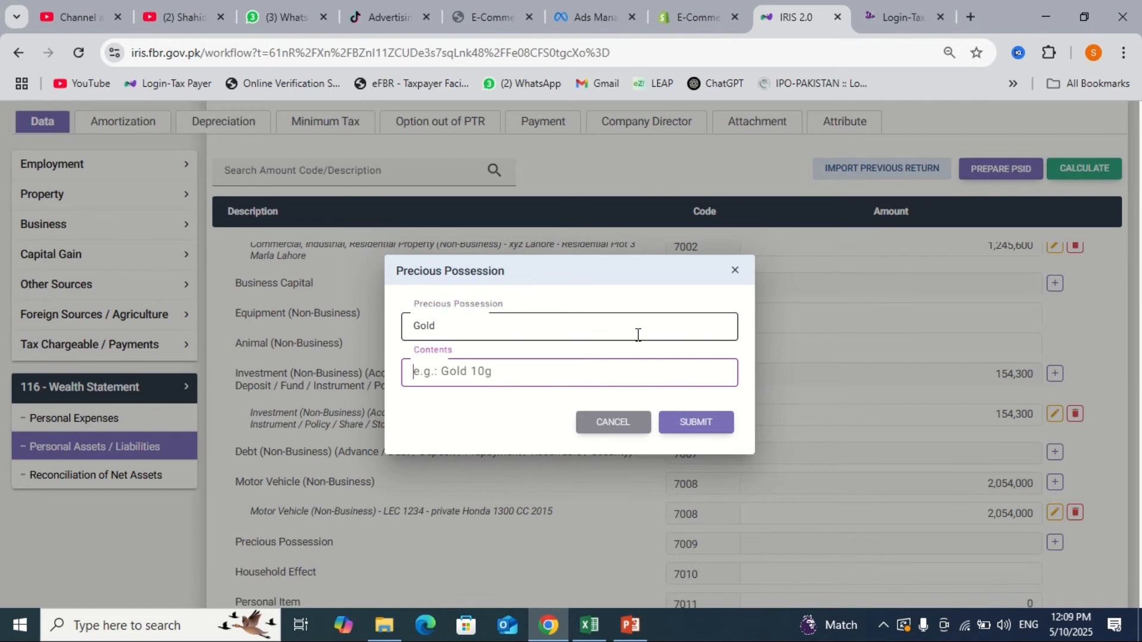
{"action": "type", "text": "4 Tola"}
{"action": "key", "text": "Return"}
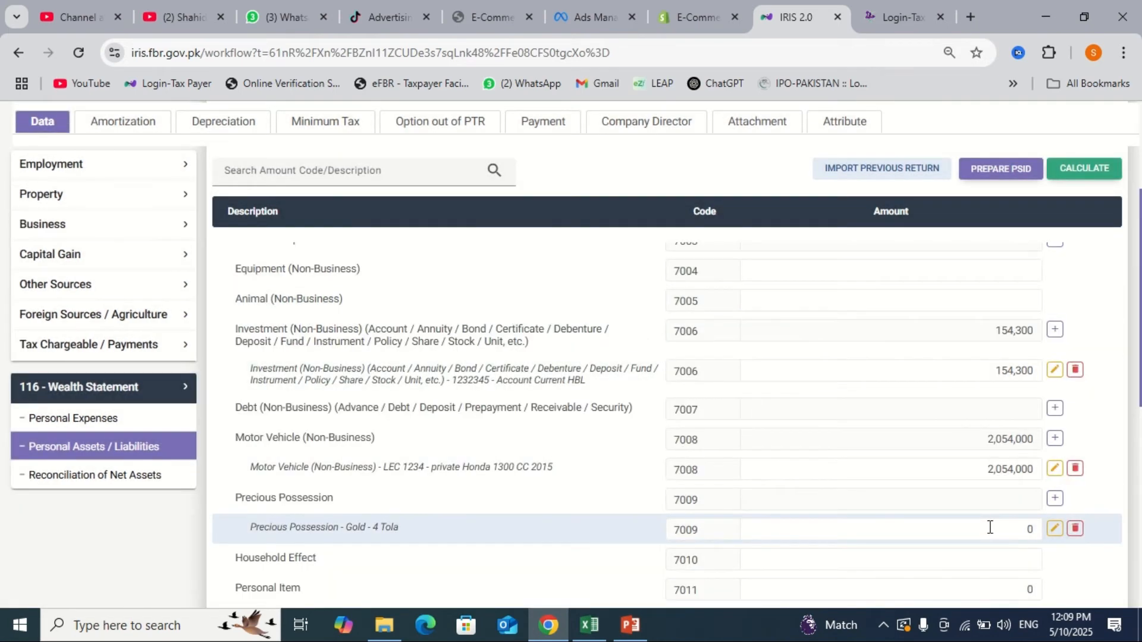
{"action": "left_click", "coordinate": [990, 527]}
- Edit the gold entry's description to add 'gifted from husband' and save it
{"action": "left_click", "coordinate": [1054, 529]}
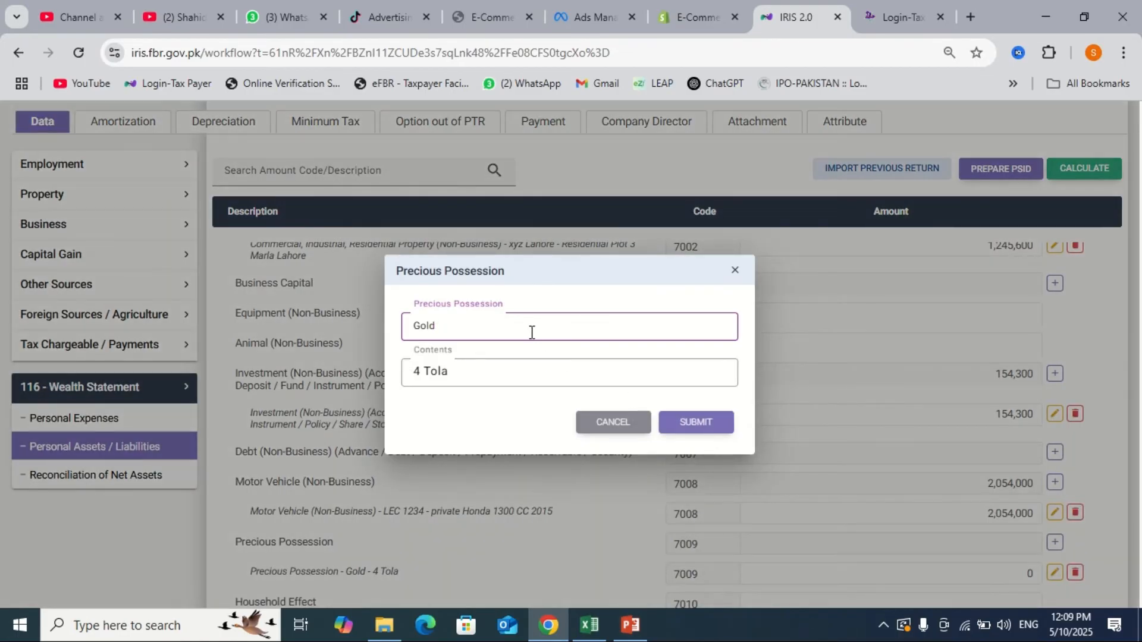
{"action": "left_click", "coordinate": [499, 377]}
{"action": "type", "text": "gif"}
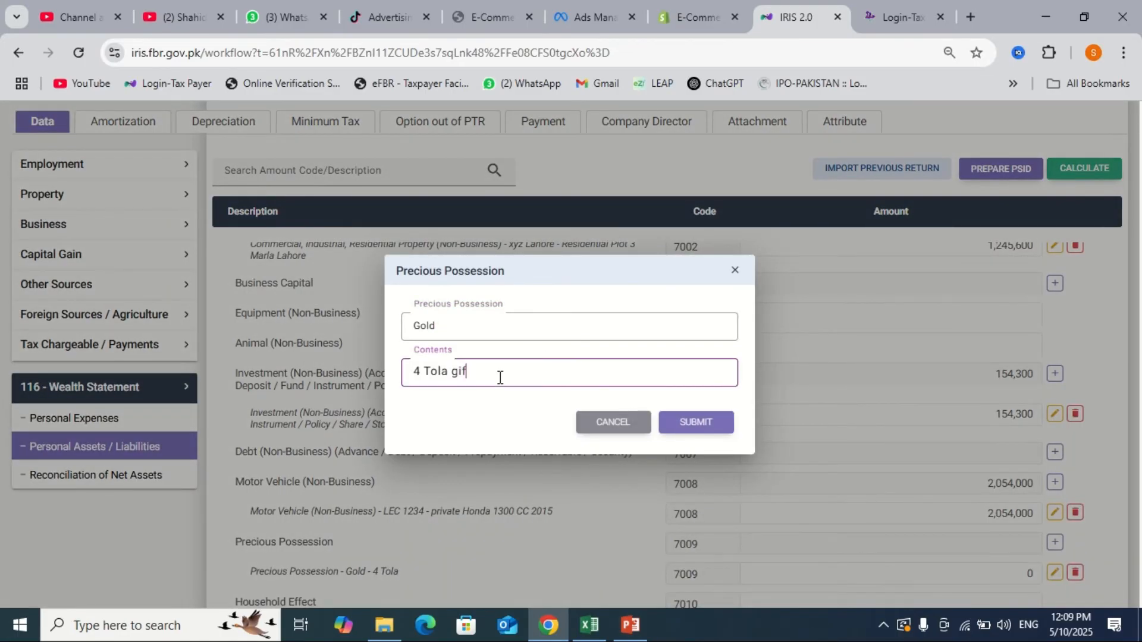
{"action": "type", "text": "ted husban"}
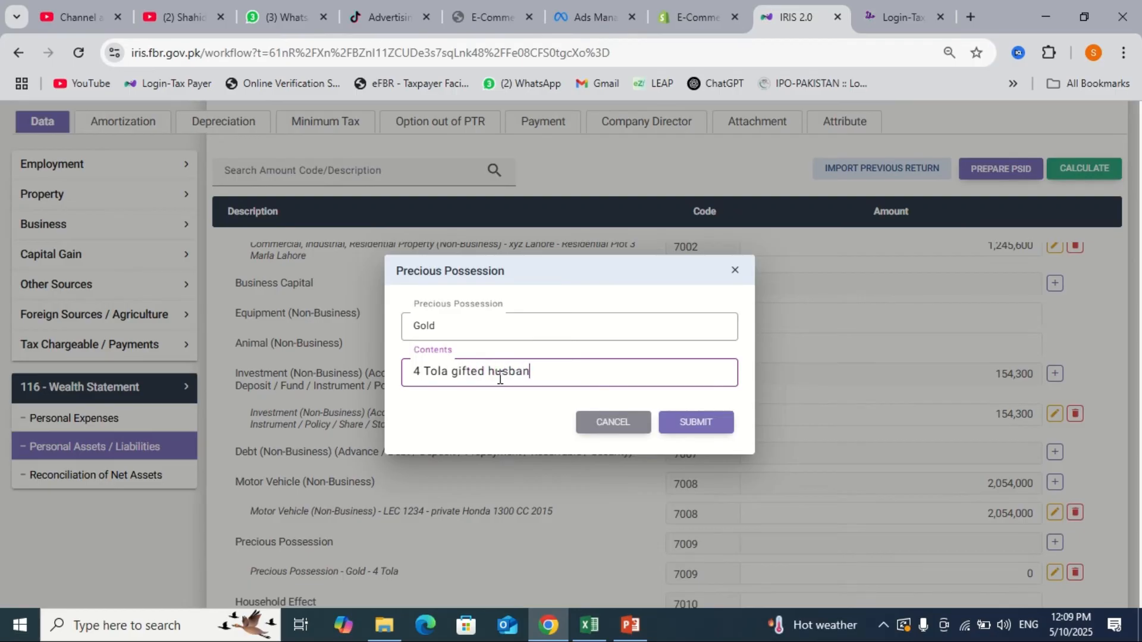
{"action": "type", "text": "dfrom"}
{"action": "left_click", "coordinate": [717, 423]}
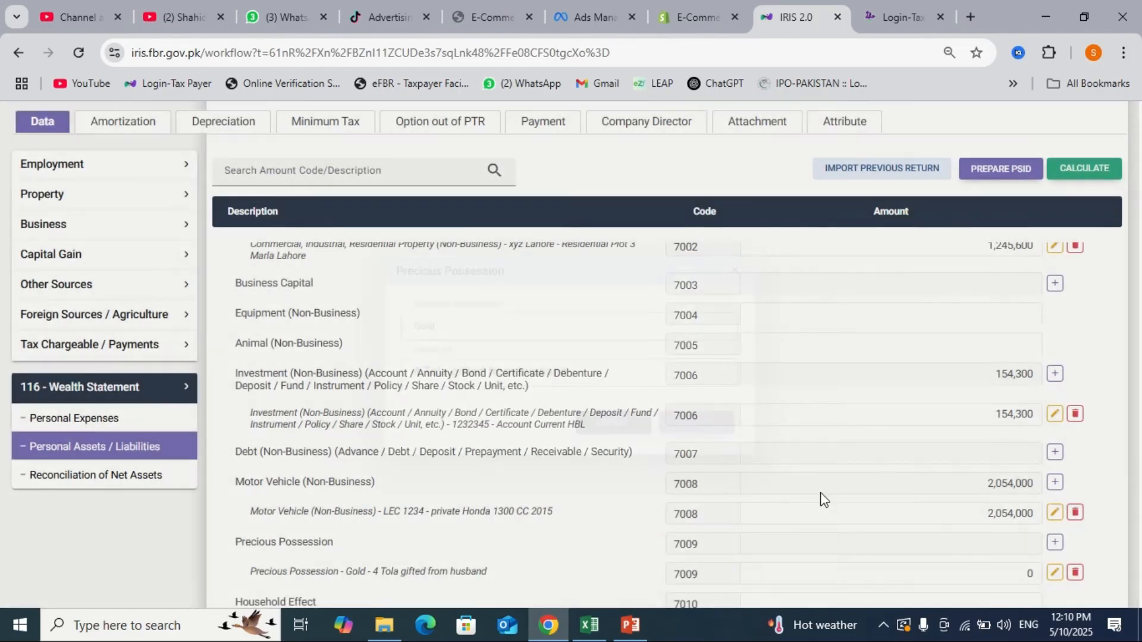
{"action": "scroll", "coordinate": [833, 518], "scroll_direction": "down", "scroll_amount": 3}
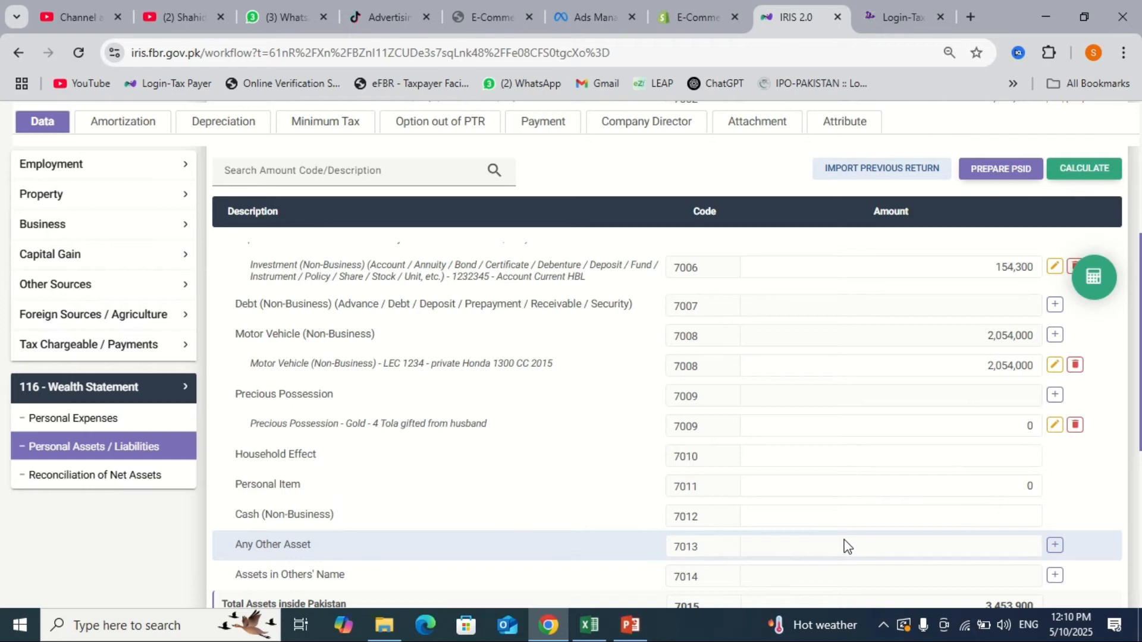
- Enter Household Effect 100,000, Personal Item 87,000 and Cash 1,032,000, then recalculate the totals
{"action": "left_click", "coordinate": [986, 460]}
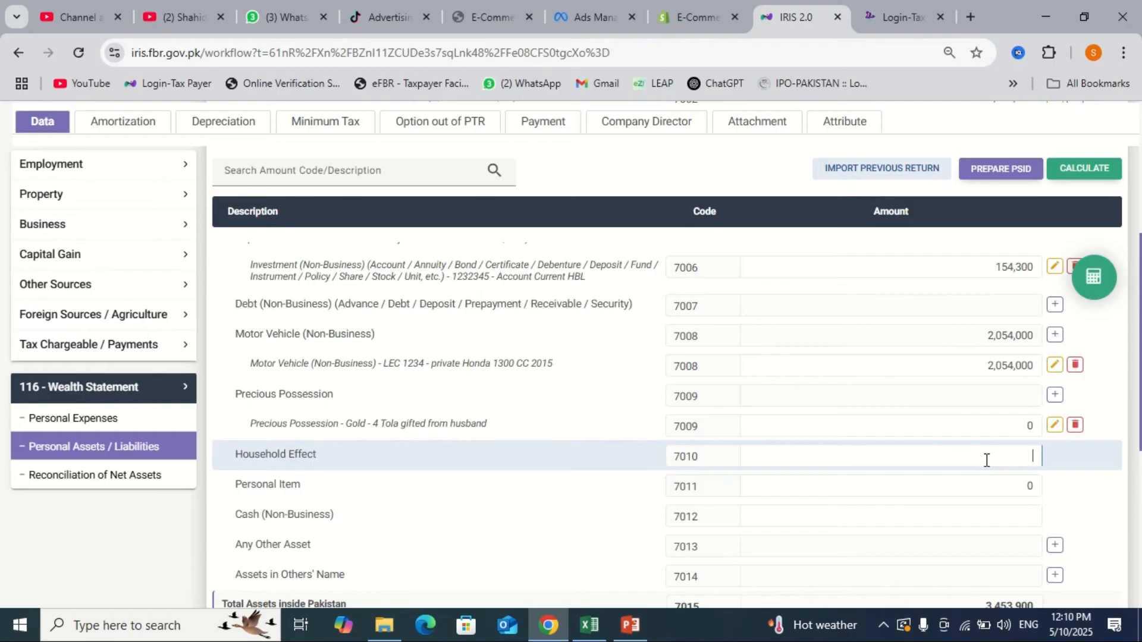
{"action": "type", "text": "1000000"}
{"action": "key", "text": "Tab"}
{"action": "type", "text": "87000"}
{"action": "key", "text": "Tab"}
{"action": "type", "text": "1,032,000"}
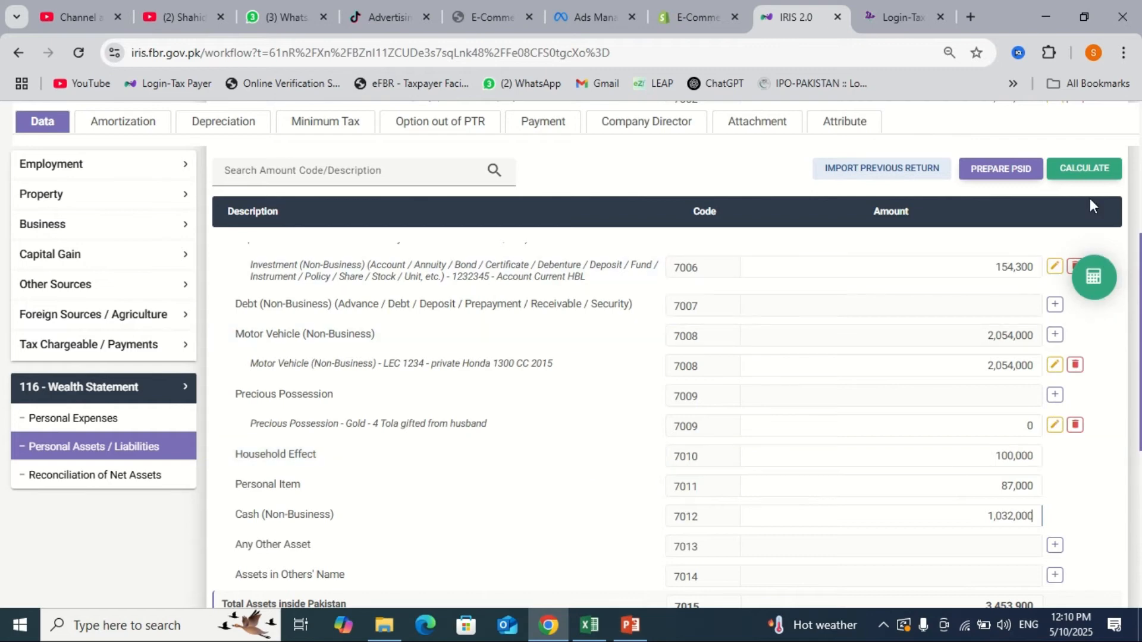
{"action": "left_click", "coordinate": [1087, 174]}
{"action": "scroll", "coordinate": [948, 423], "scroll_direction": "down", "scroll_amount": 3}
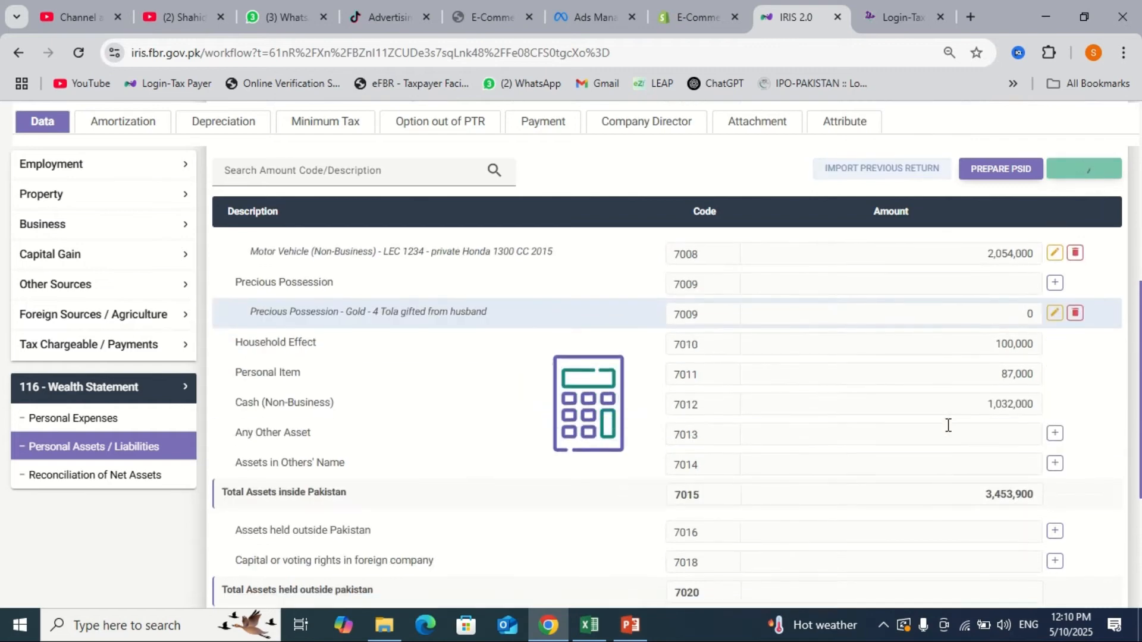
{"action": "scroll", "coordinate": [948, 429], "scroll_direction": "down", "scroll_amount": 3}
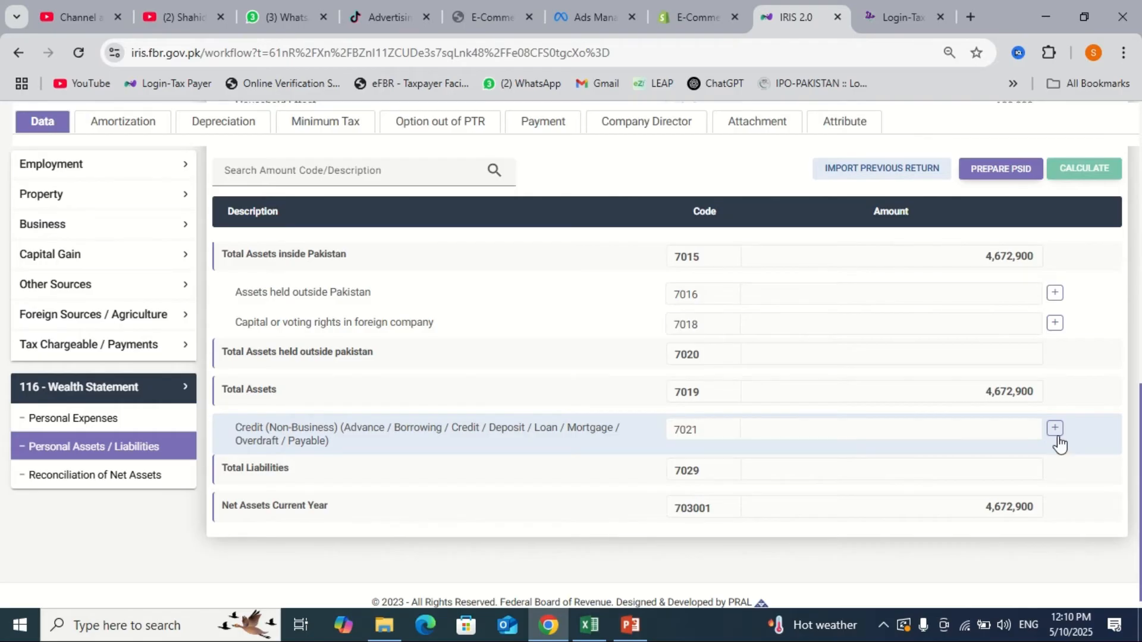
{"action": "left_click", "coordinate": [1055, 431]}
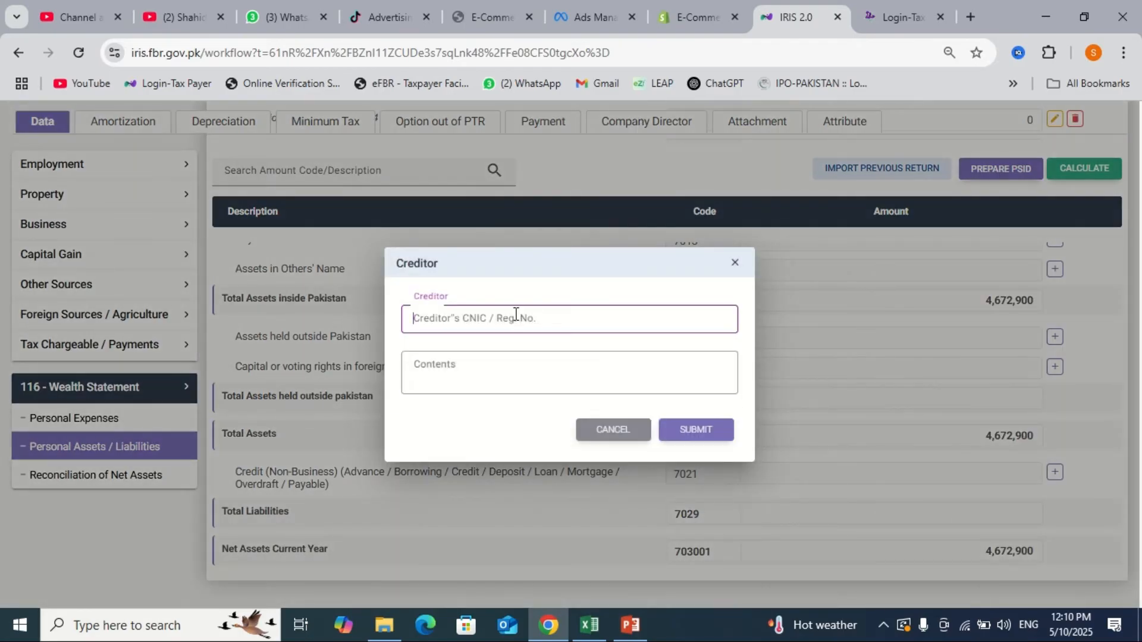
{"action": "left_click", "coordinate": [491, 369]}
{"action": "left_click", "coordinate": [470, 324]}
{"action": "left_click", "coordinate": [462, 355]}
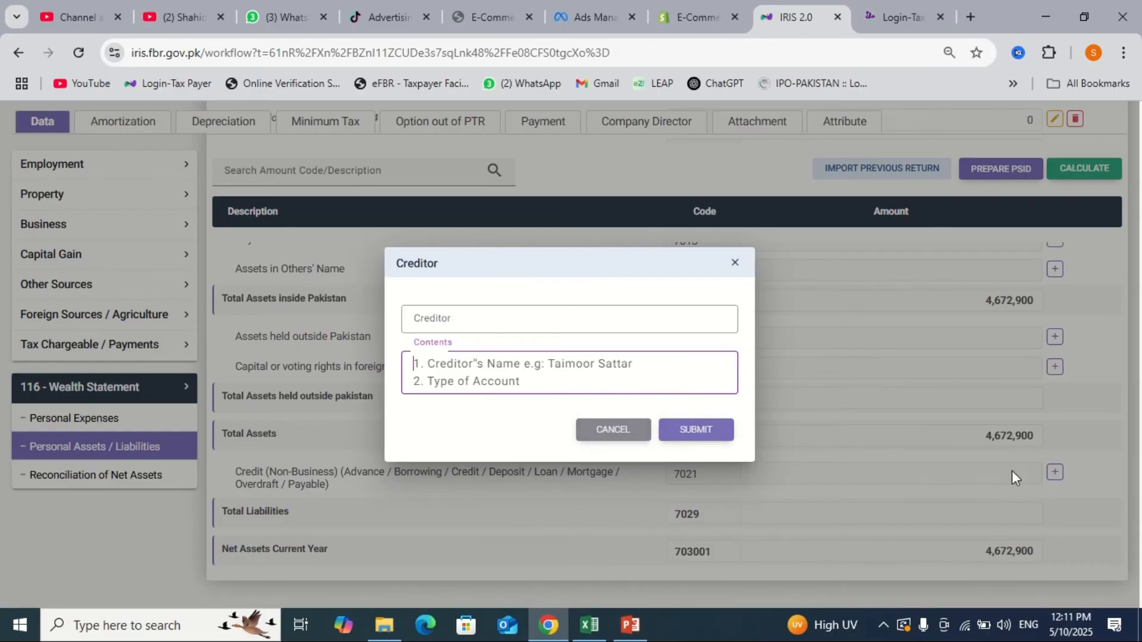
{"action": "left_click", "coordinate": [602, 431]}
{"action": "scroll", "coordinate": [601, 428], "scroll_direction": "up", "scroll_amount": 3}
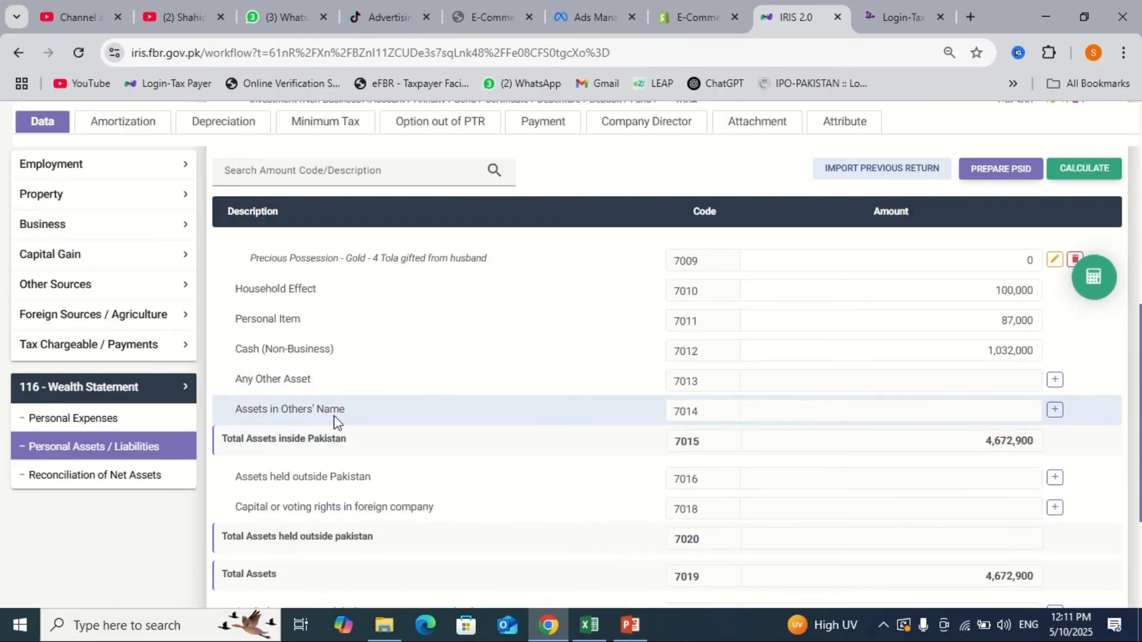
- Add an Any Other Asset (7013) entry 'Committee per month 12,000 x 4' worth 48,000, then recalculate
{"action": "left_click", "coordinate": [1055, 380]}
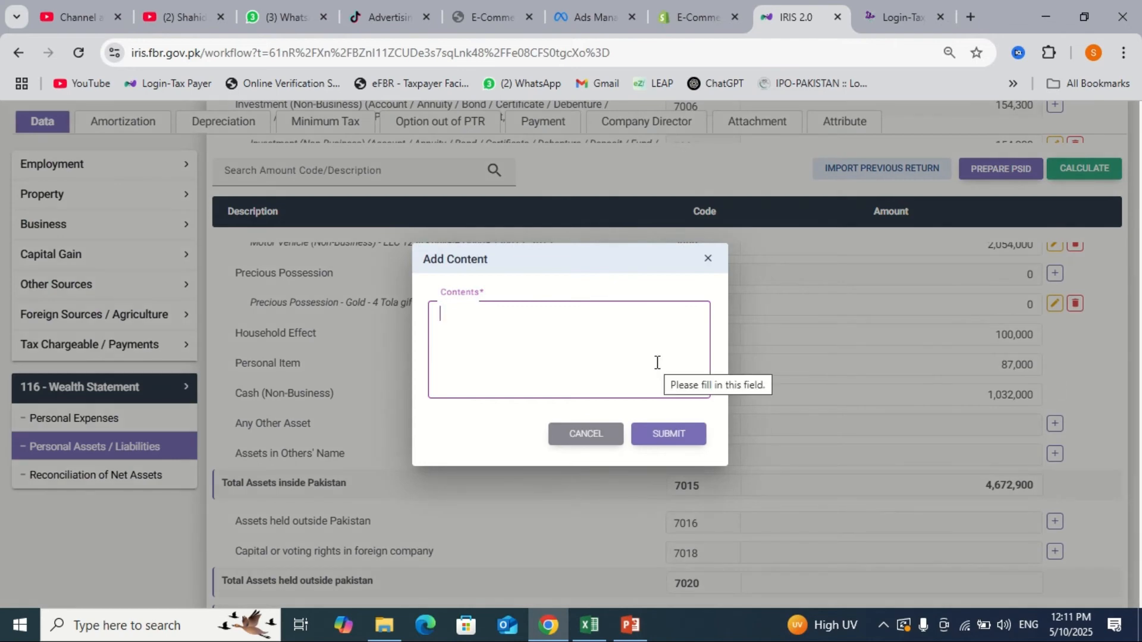
{"action": "type", "text": "Commit"}
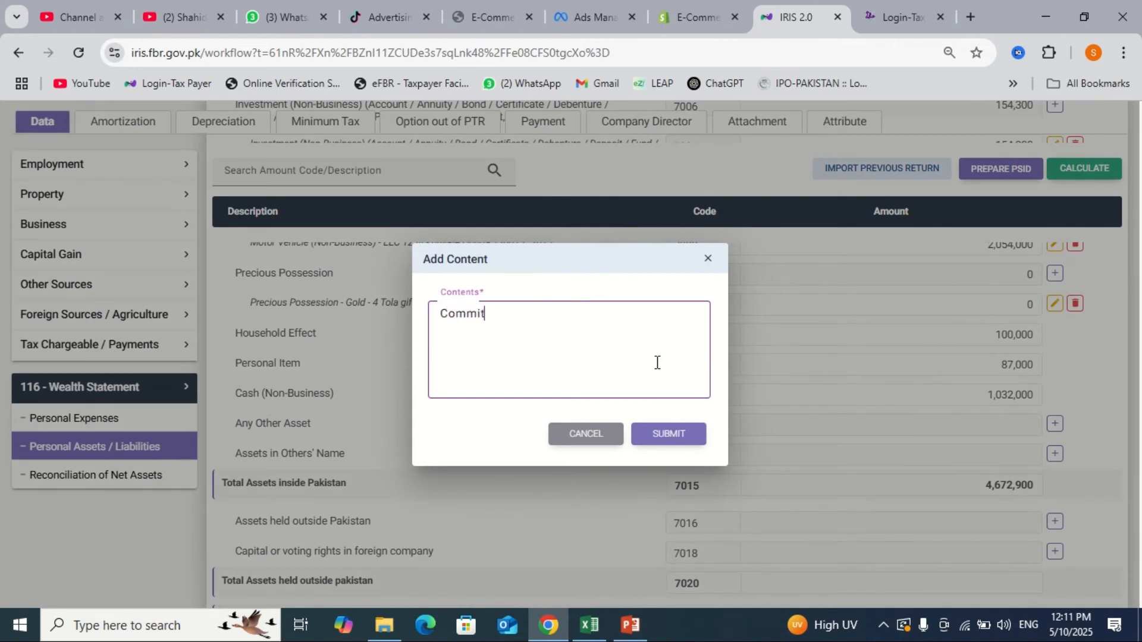
{"action": "type", "text": "tee per month 12,000"}
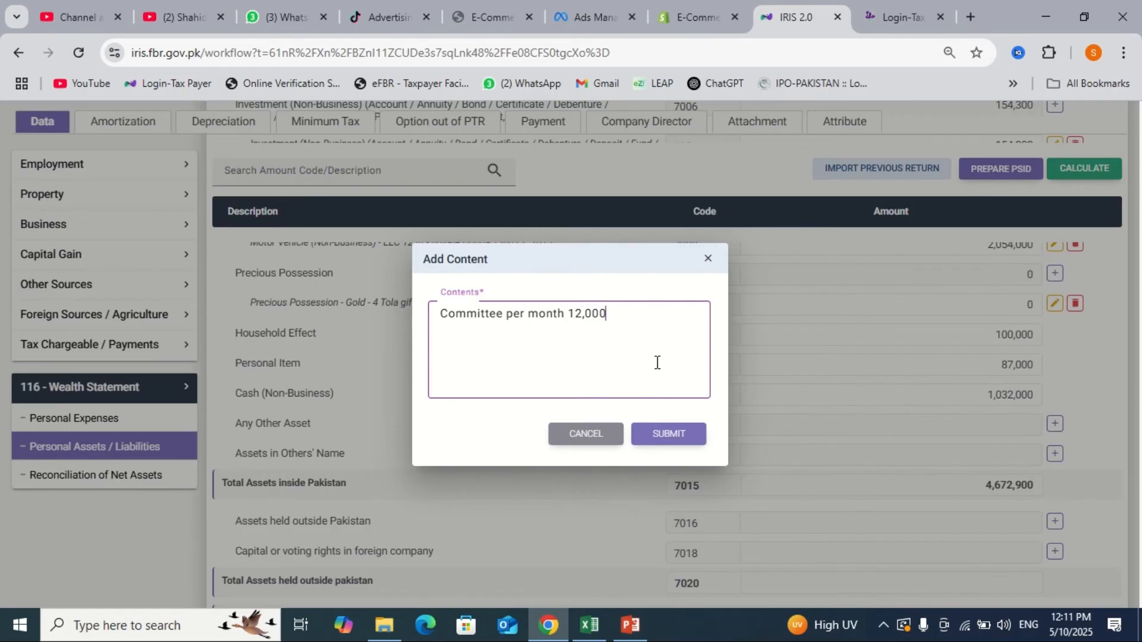
{"action": "type", "text": "x 4"}
{"action": "left_click", "coordinate": [697, 438]}
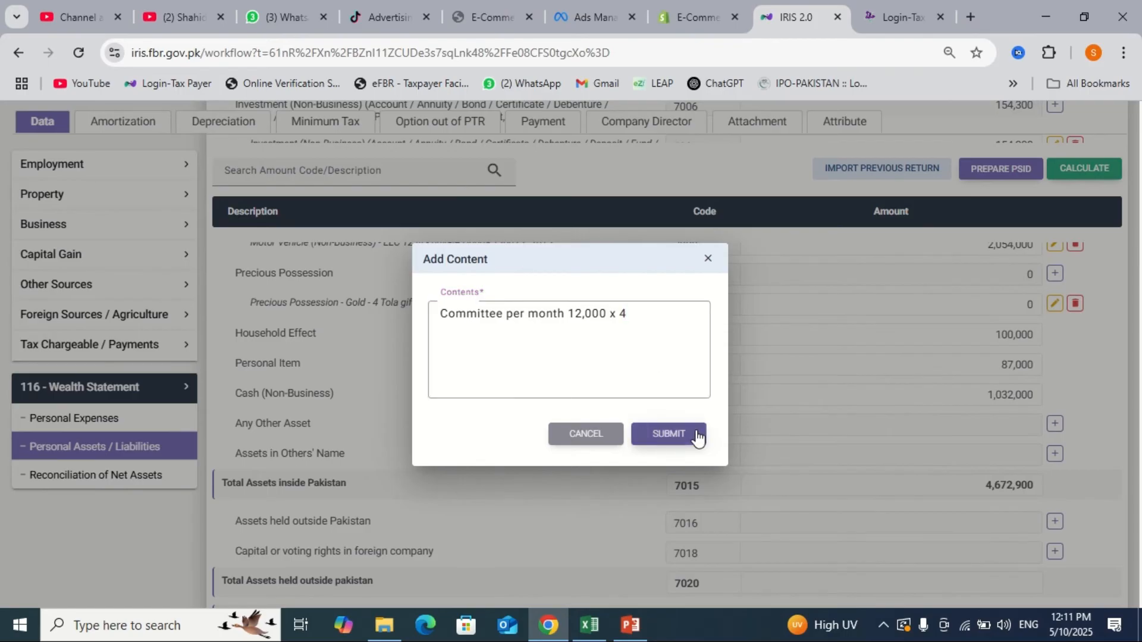
{"action": "left_click", "coordinate": [1016, 410]}
{"action": "type", "text": "480000"}
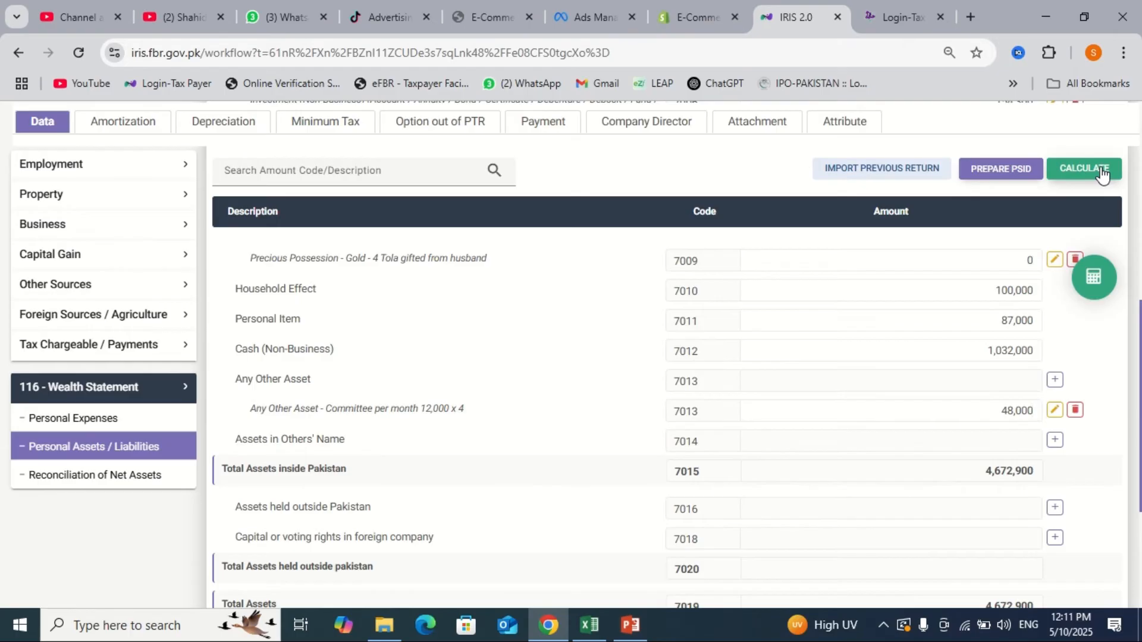
{"action": "left_click", "coordinate": [1100, 172]}
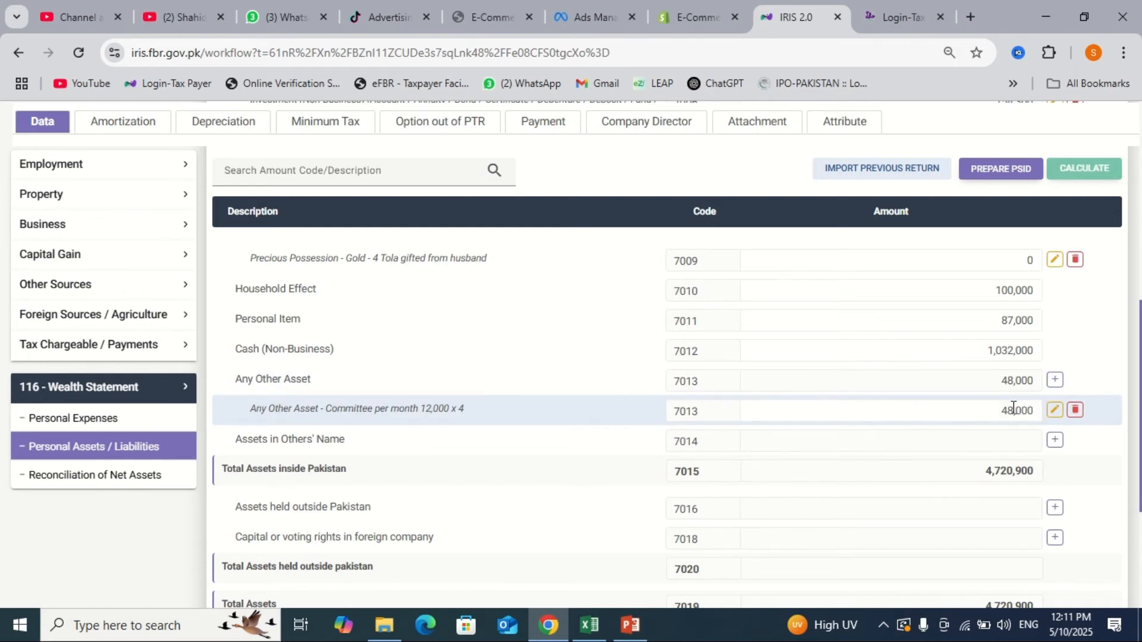
{"action": "scroll", "coordinate": [1013, 408], "scroll_direction": "up", "scroll_amount": 5}
- Cancel the new Investment 7006 entry and go to Reconciliation of Net Assets
{"action": "left_click", "coordinate": [1056, 365]}
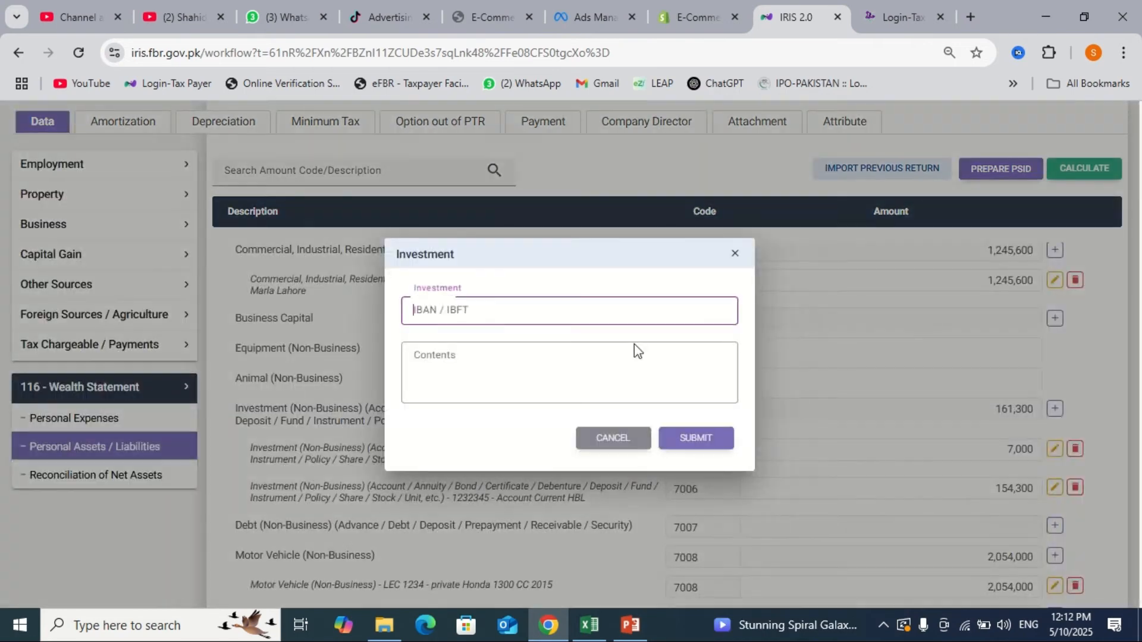
{"action": "left_click", "coordinate": [512, 355]}
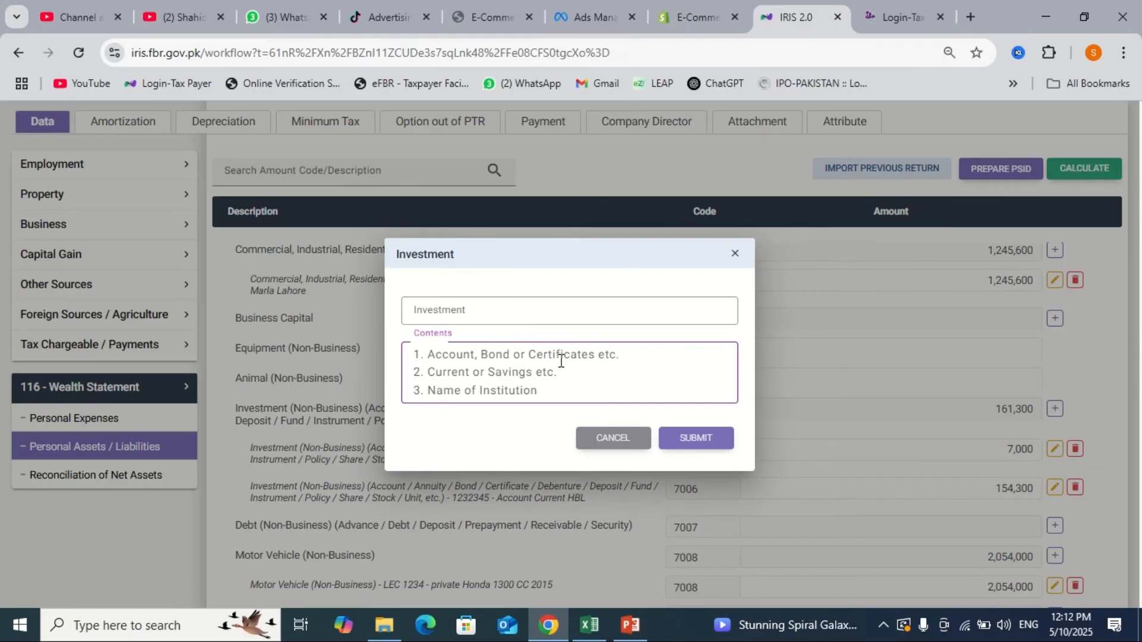
{"action": "left_click", "coordinate": [589, 441]}
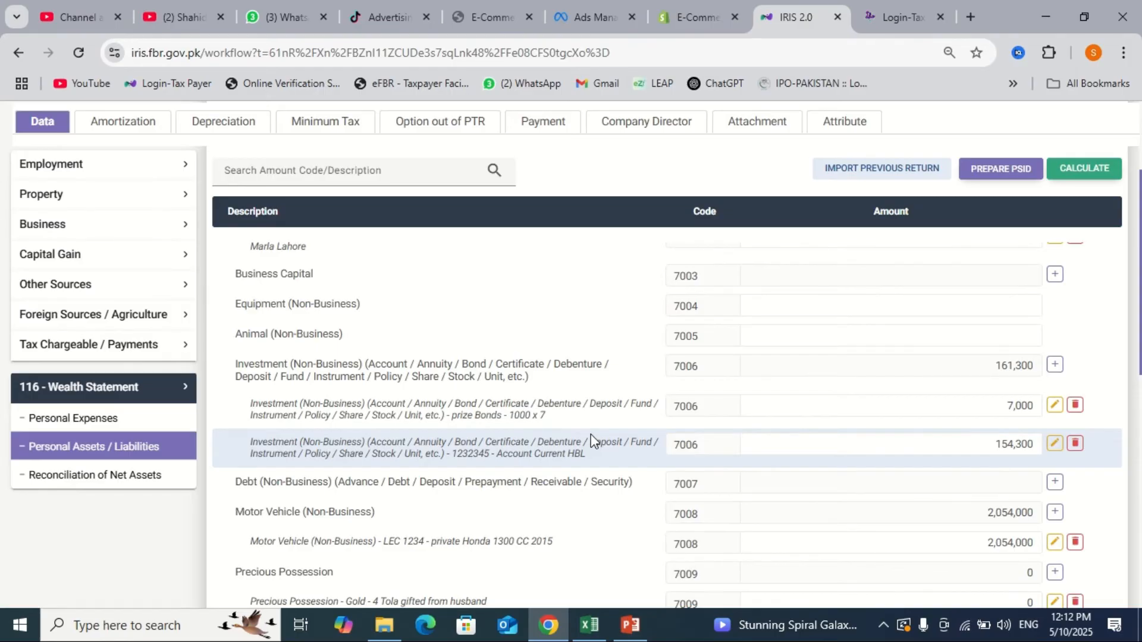
{"action": "scroll", "coordinate": [591, 434], "scroll_direction": "down", "scroll_amount": 1}
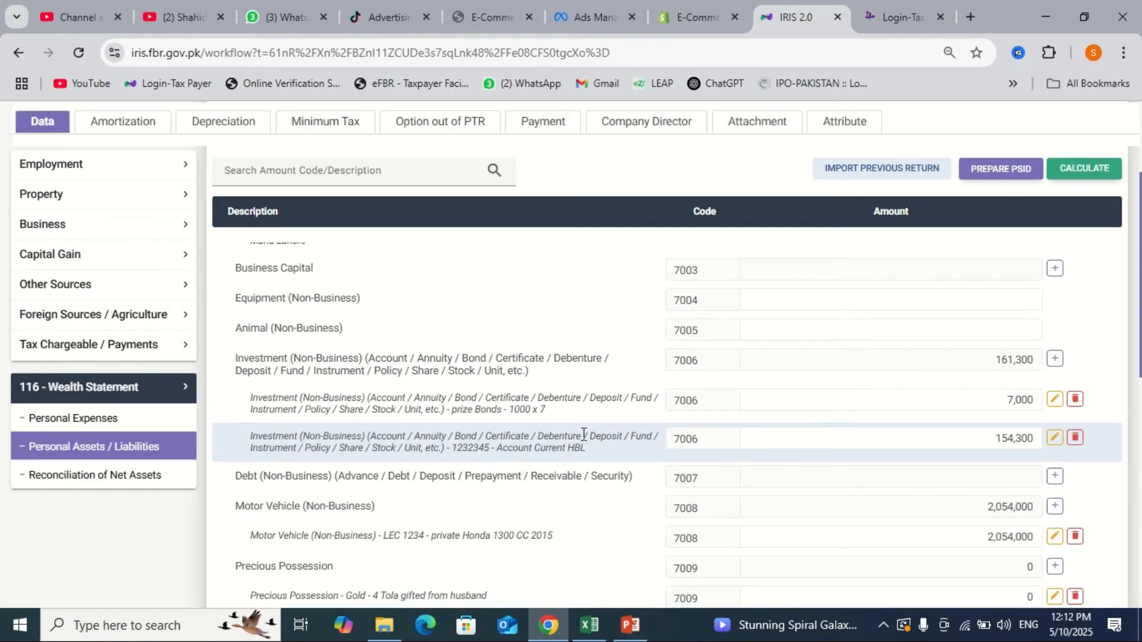
{"action": "left_click", "coordinate": [171, 488]}
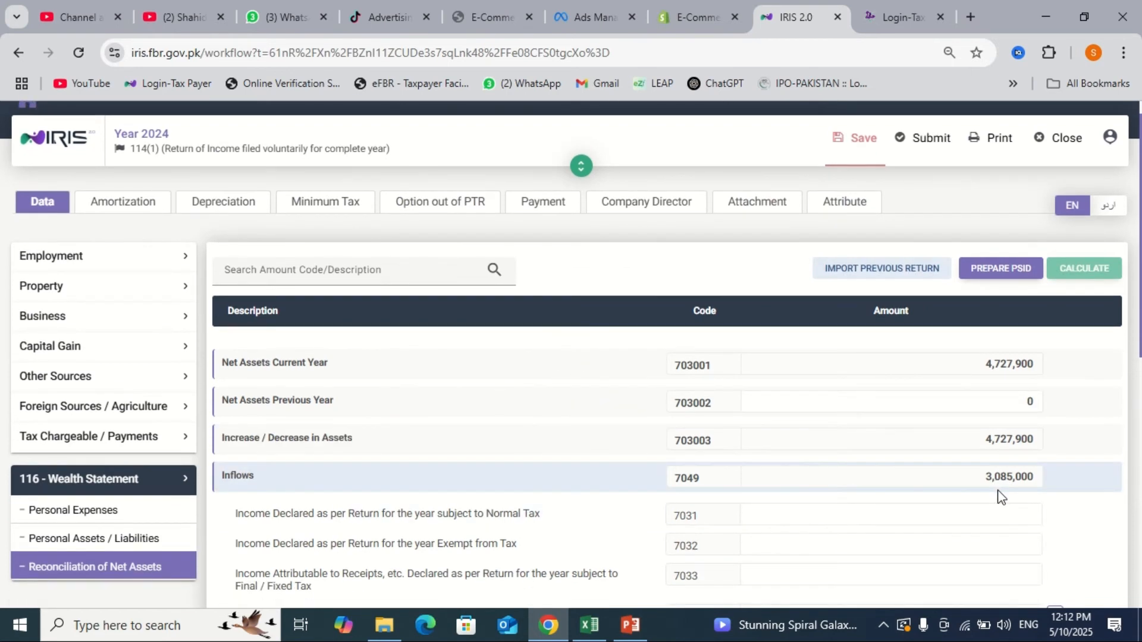
{"action": "scroll", "coordinate": [1000, 493], "scroll_direction": "down", "scroll_amount": 2}
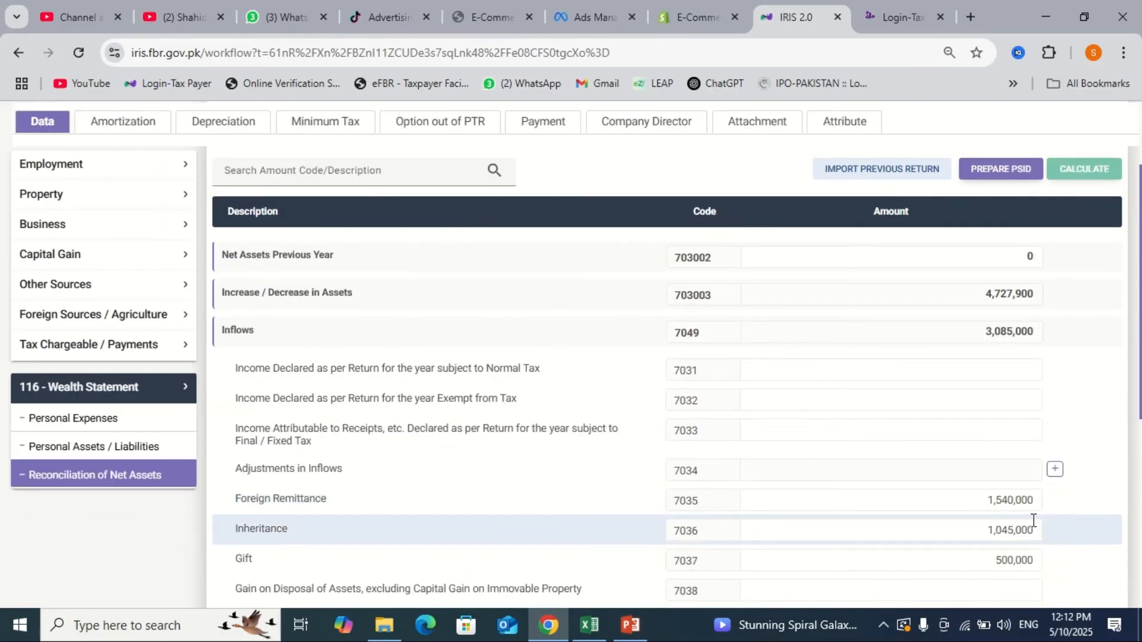
{"action": "scroll", "coordinate": [1004, 377], "scroll_direction": "up", "scroll_amount": 1}
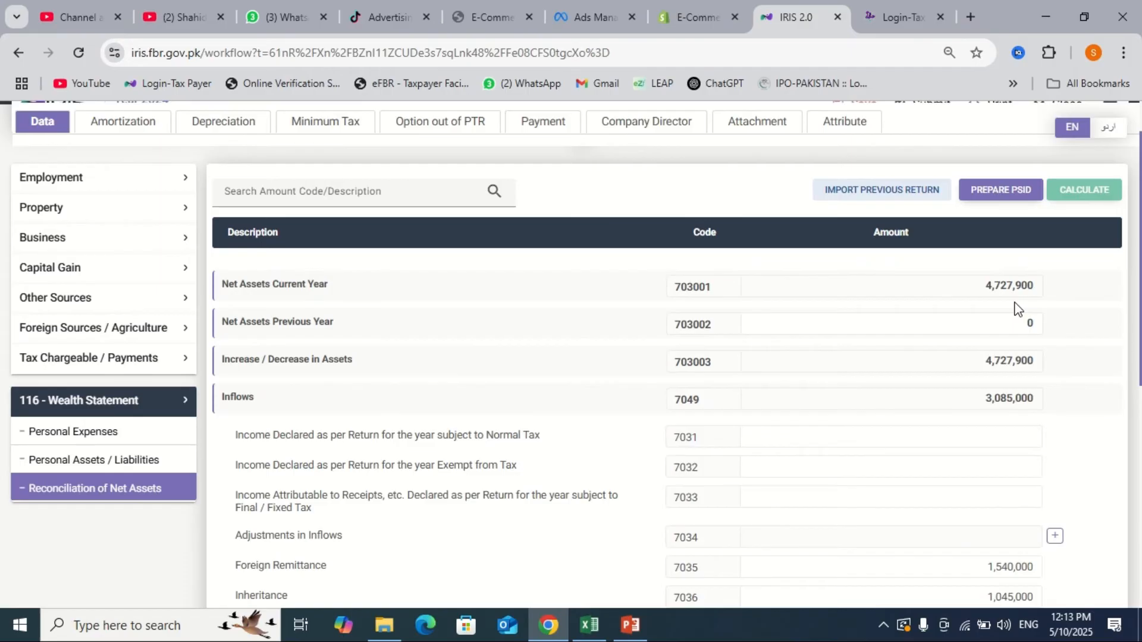
{"action": "scroll", "coordinate": [1018, 308], "scroll_direction": "down", "scroll_amount": 6}
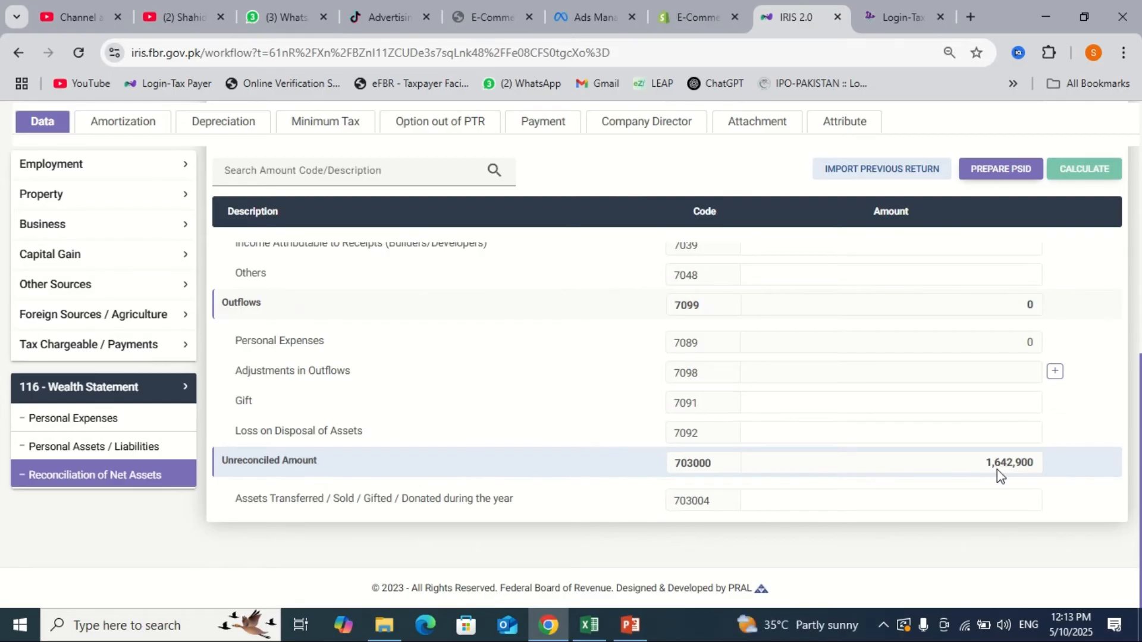
{"action": "scroll", "coordinate": [997, 470], "scroll_direction": "up", "scroll_amount": 6}
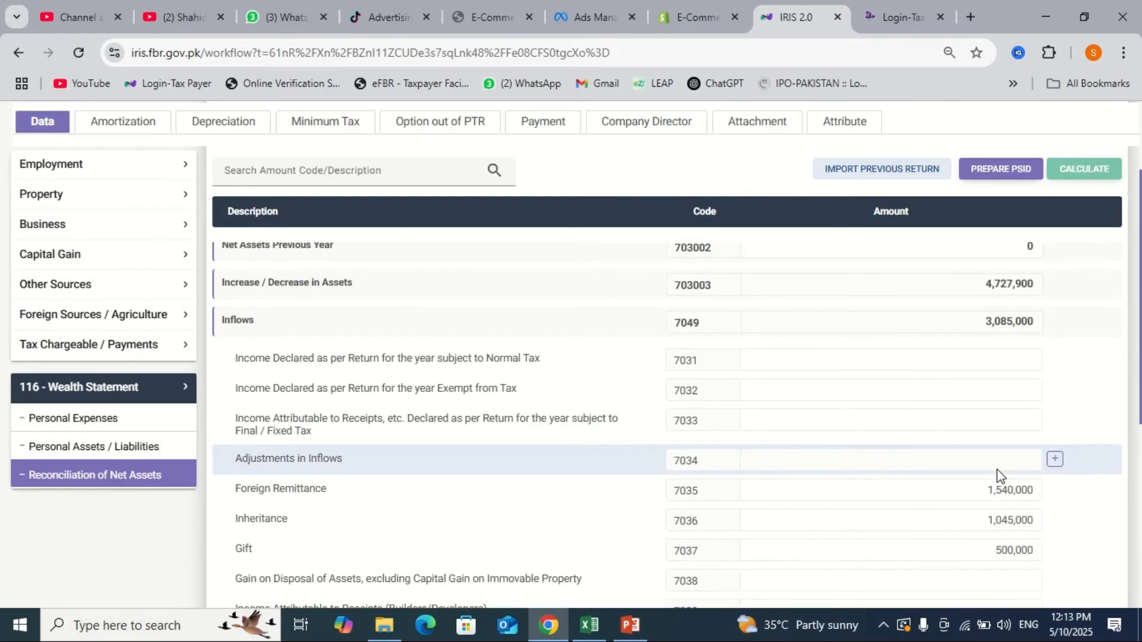
{"action": "scroll", "coordinate": [996, 469], "scroll_direction": "up", "scroll_amount": 1}
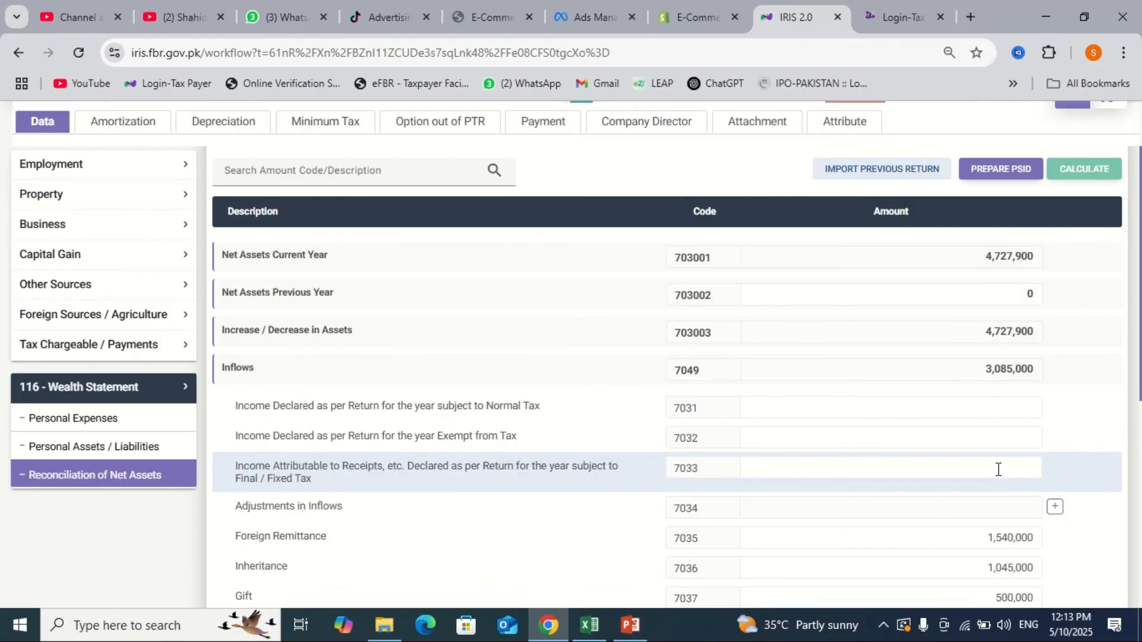
{"action": "scroll", "coordinate": [998, 469], "scroll_direction": "down", "scroll_amount": 7}
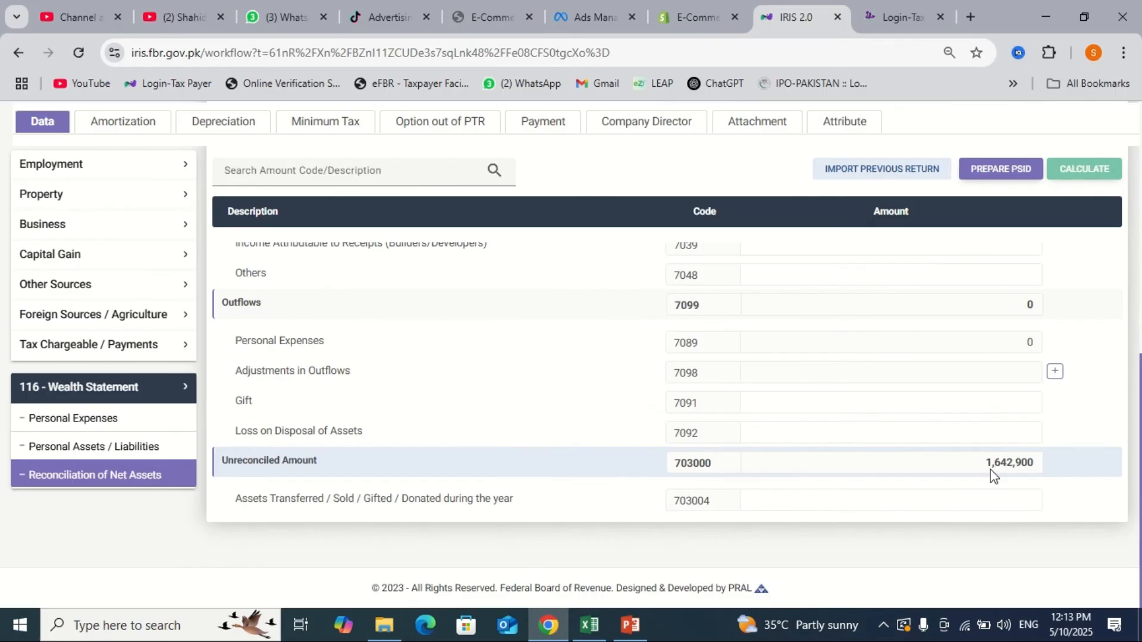
{"action": "scroll", "coordinate": [993, 474], "scroll_direction": "up", "scroll_amount": 5}
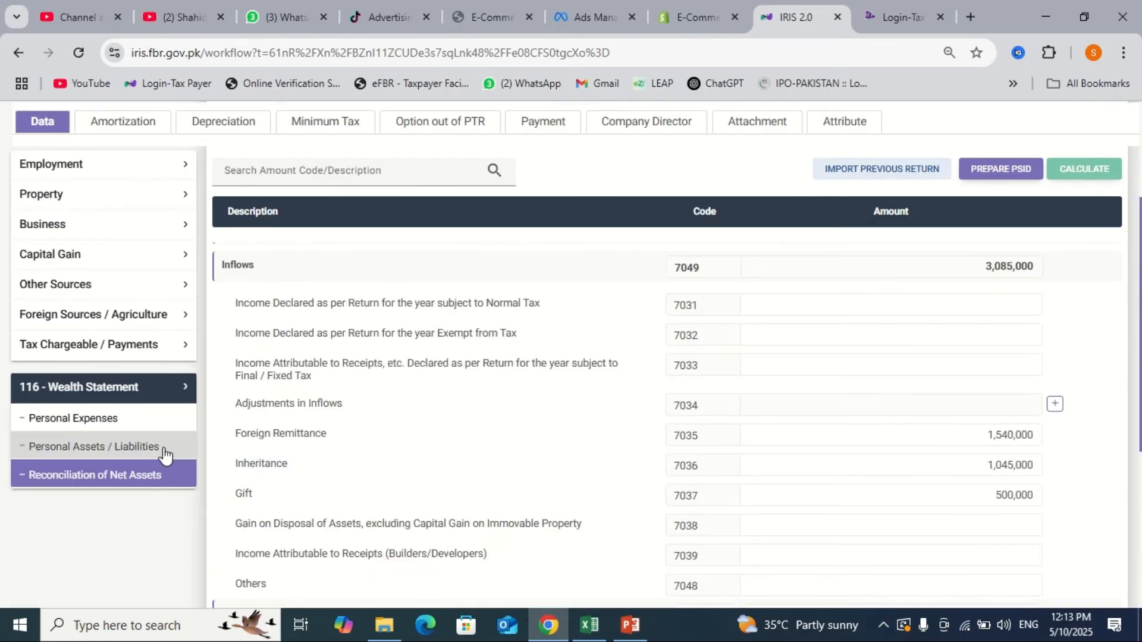
{"action": "left_click", "coordinate": [164, 450]}
{"action": "scroll", "coordinate": [704, 480], "scroll_direction": "down", "scroll_amount": 7}
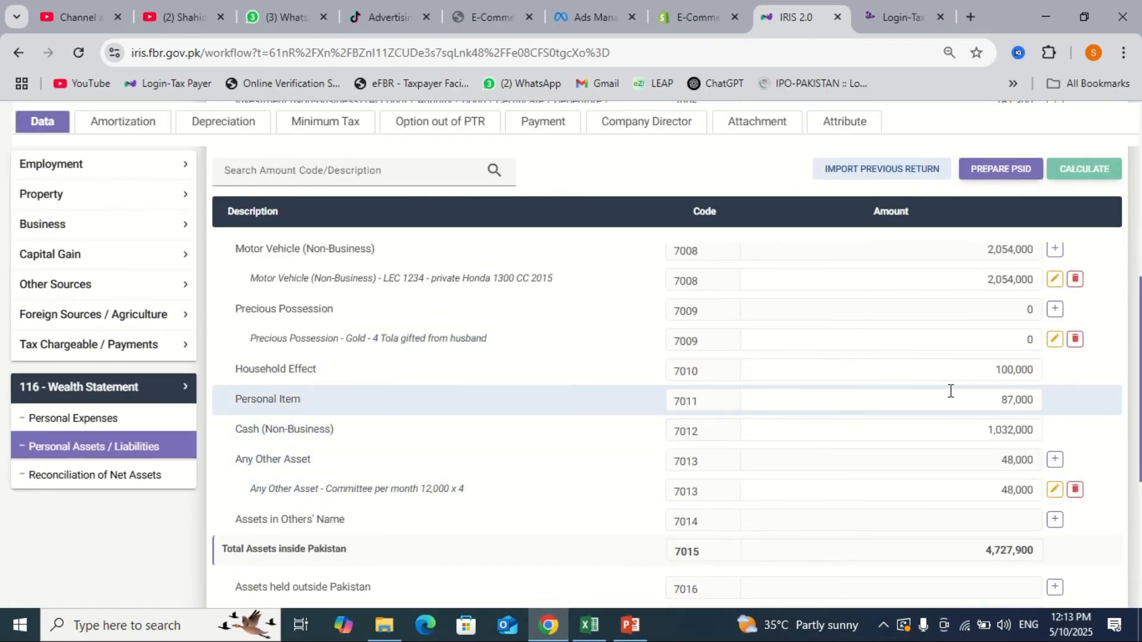
{"action": "scroll", "coordinate": [951, 391], "scroll_direction": "up", "scroll_amount": 1}
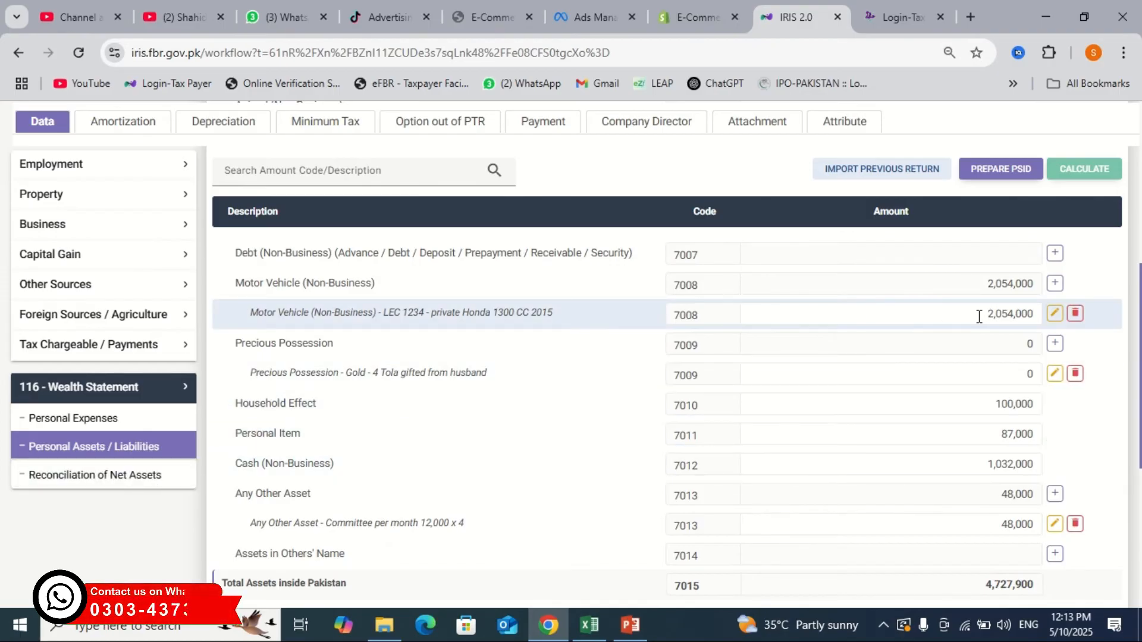
{"action": "left_click", "coordinate": [153, 476]}
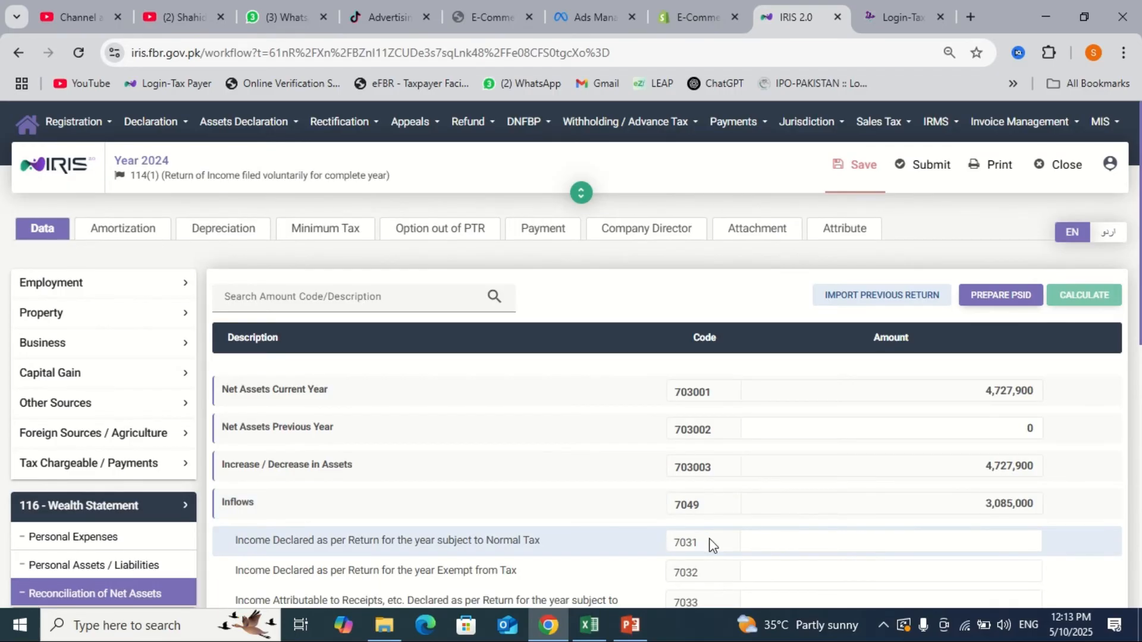
- Change Net Assets Previous Year to 2,254,000, recalculate, and review the resulting Unreconciled Amount
{"action": "left_click", "coordinate": [1014, 429]}
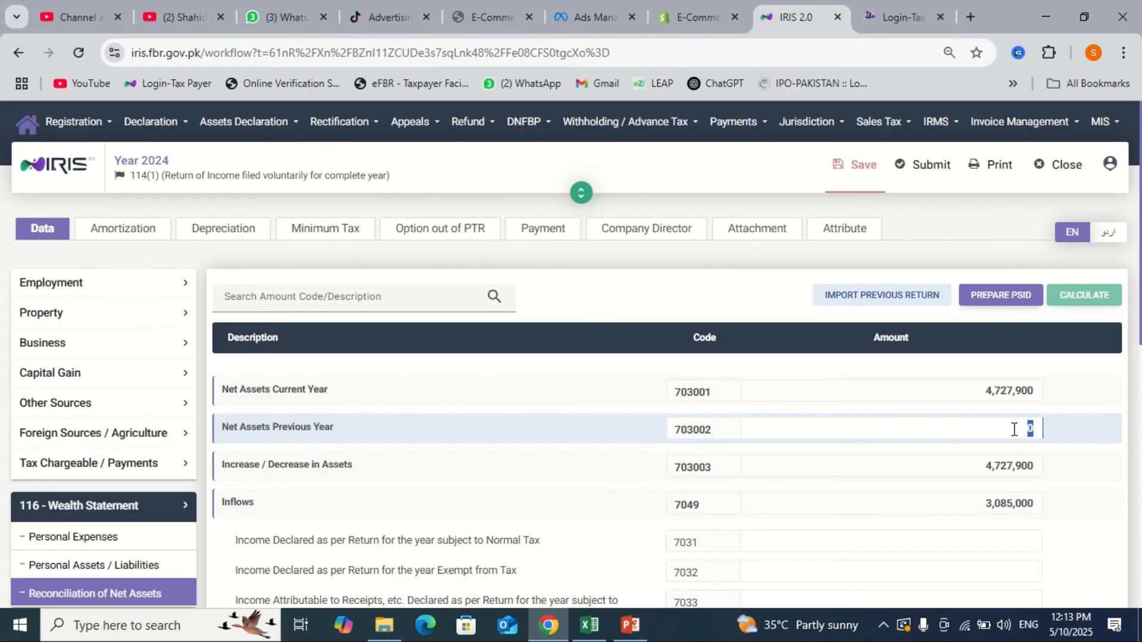
{"action": "type", "text": "2254000"}
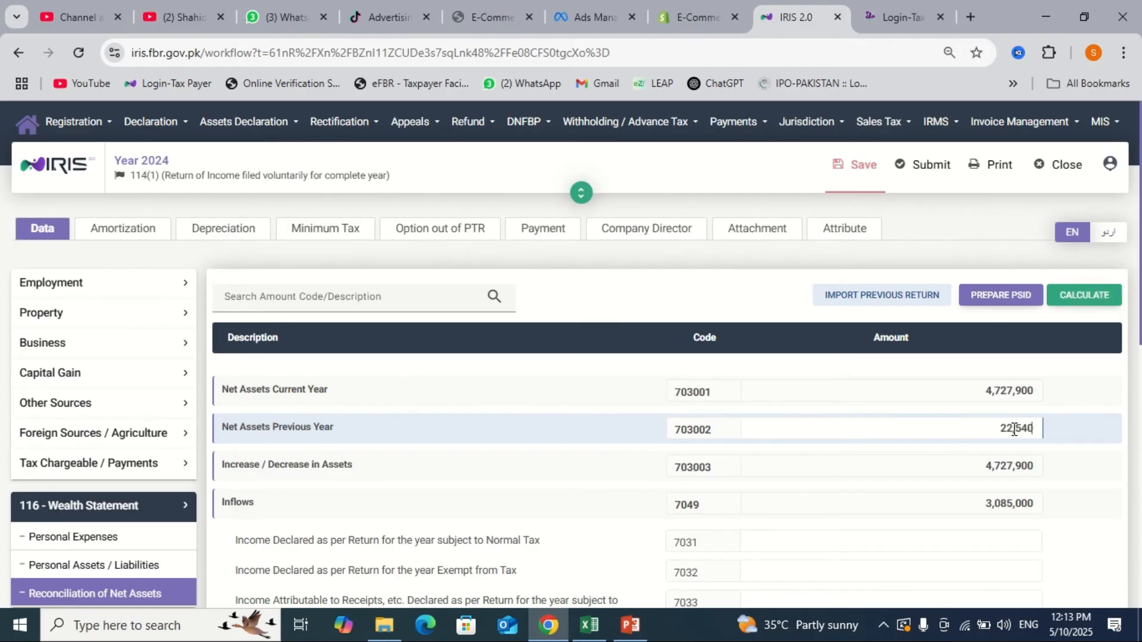
{"action": "left_click", "coordinate": [1083, 296]}
{"action": "scroll", "coordinate": [981, 487], "scroll_direction": "down", "scroll_amount": 10}
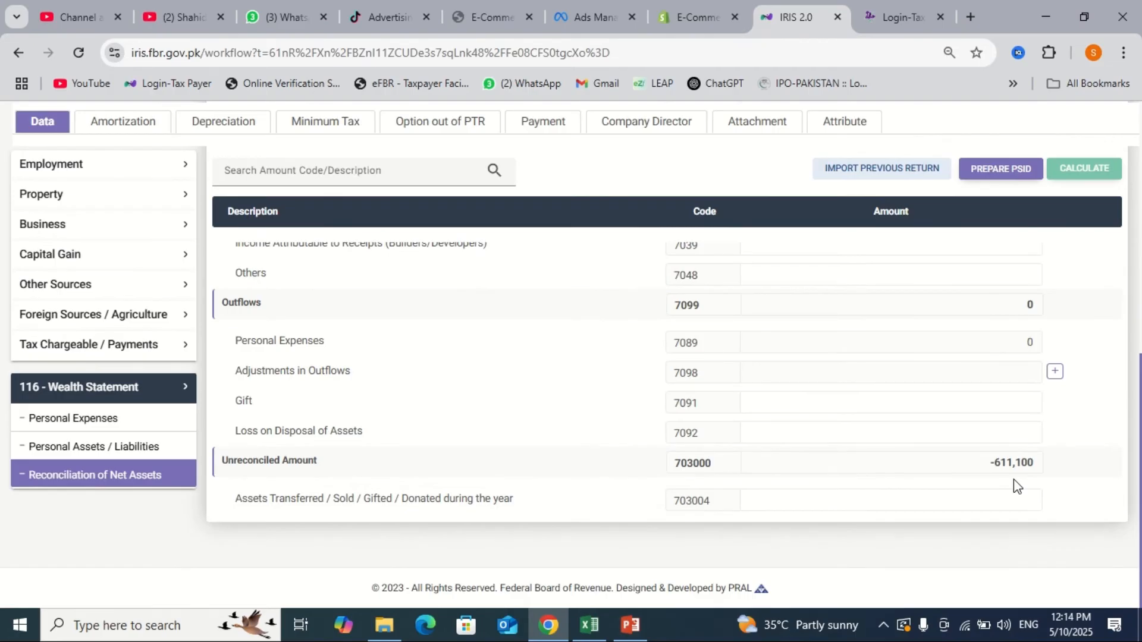
{"action": "scroll", "coordinate": [1014, 480], "scroll_direction": "up", "scroll_amount": 10}
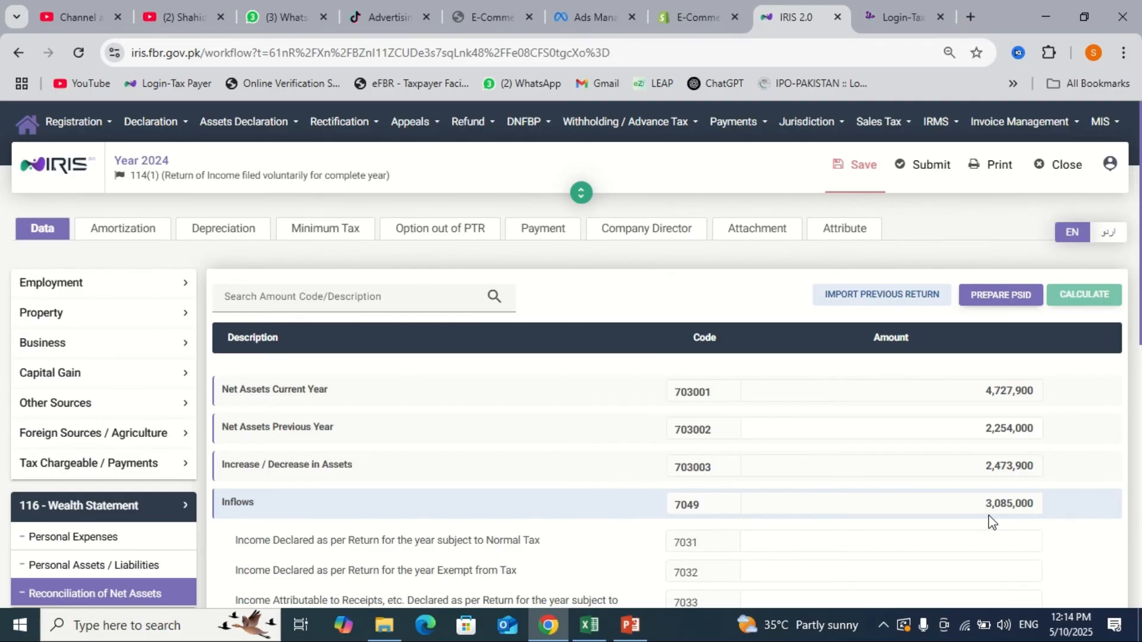
{"action": "scroll", "coordinate": [990, 423], "scroll_direction": "down", "scroll_amount": 1}
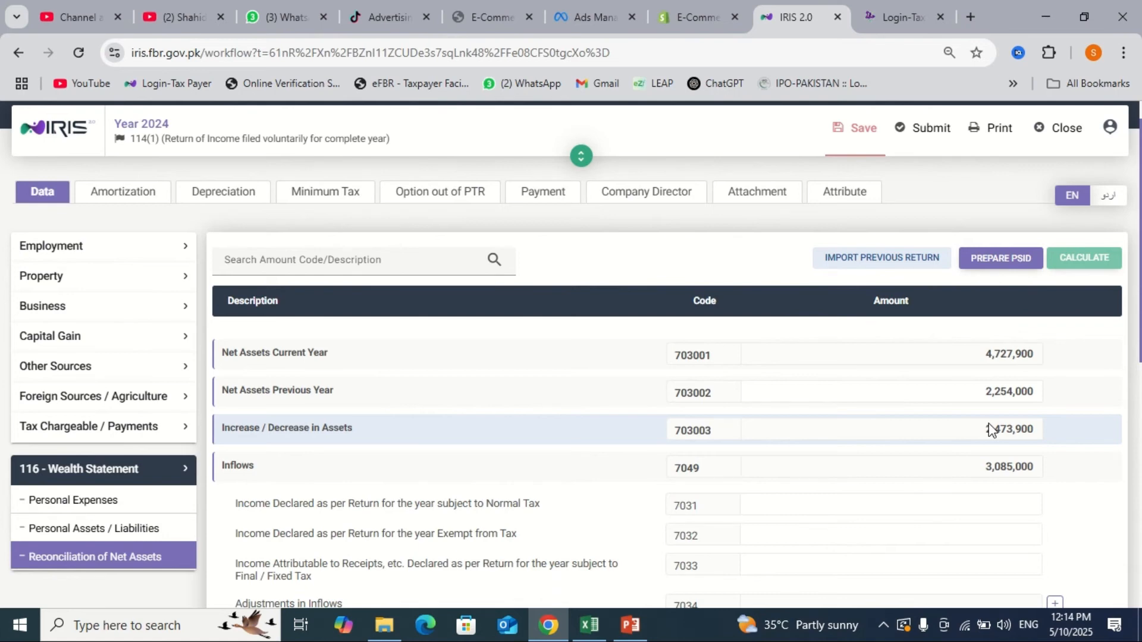
{"action": "scroll", "coordinate": [990, 428], "scroll_direction": "down", "scroll_amount": 10}
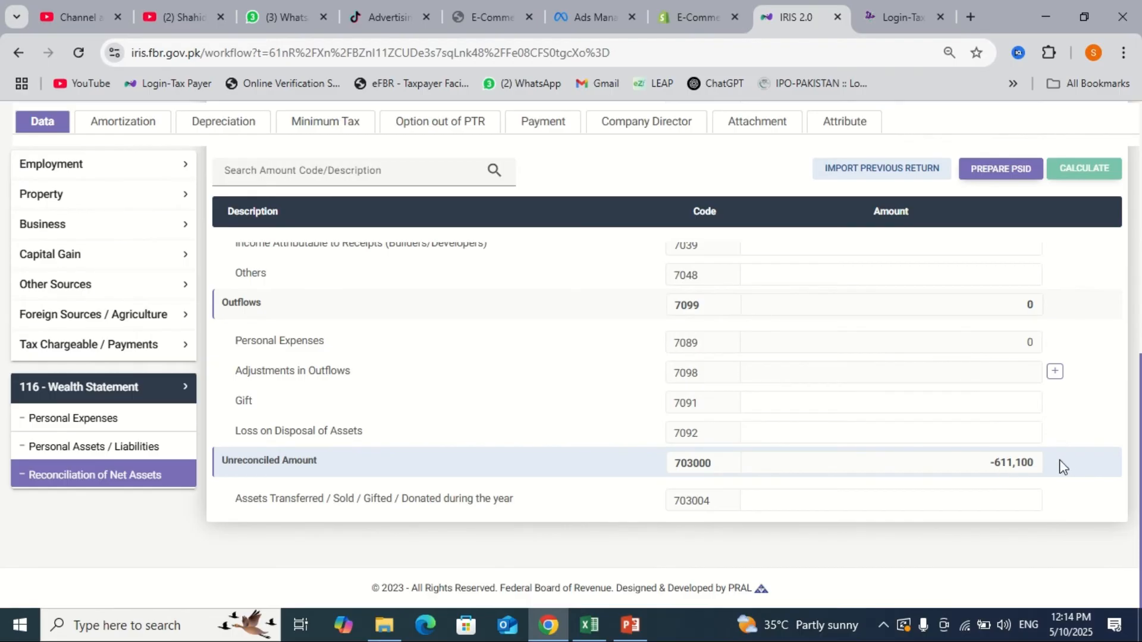
{"action": "scroll", "coordinate": [1063, 467], "scroll_direction": "up", "scroll_amount": 10}
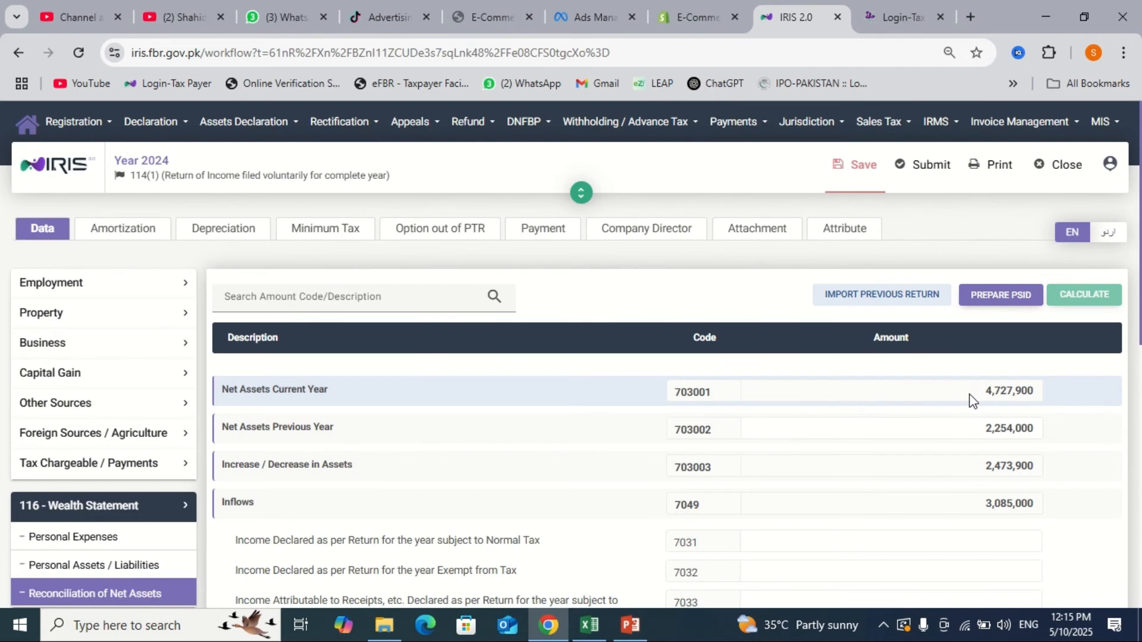
{"action": "scroll", "coordinate": [969, 400], "scroll_direction": "down", "scroll_amount": 5}
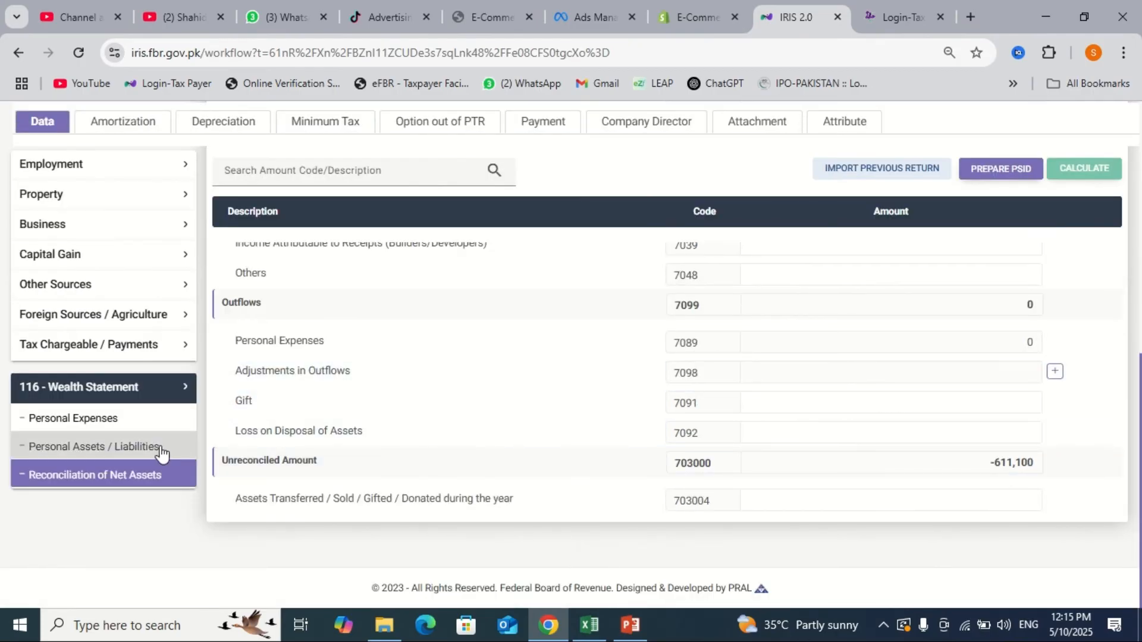
- Enter Vehicle Running / Maintenance 32,000 and Travelling 35,600 under Personal Expenses
{"action": "left_click", "coordinate": [151, 429]}
{"action": "scroll", "coordinate": [742, 426], "scroll_direction": "down", "scroll_amount": 1}
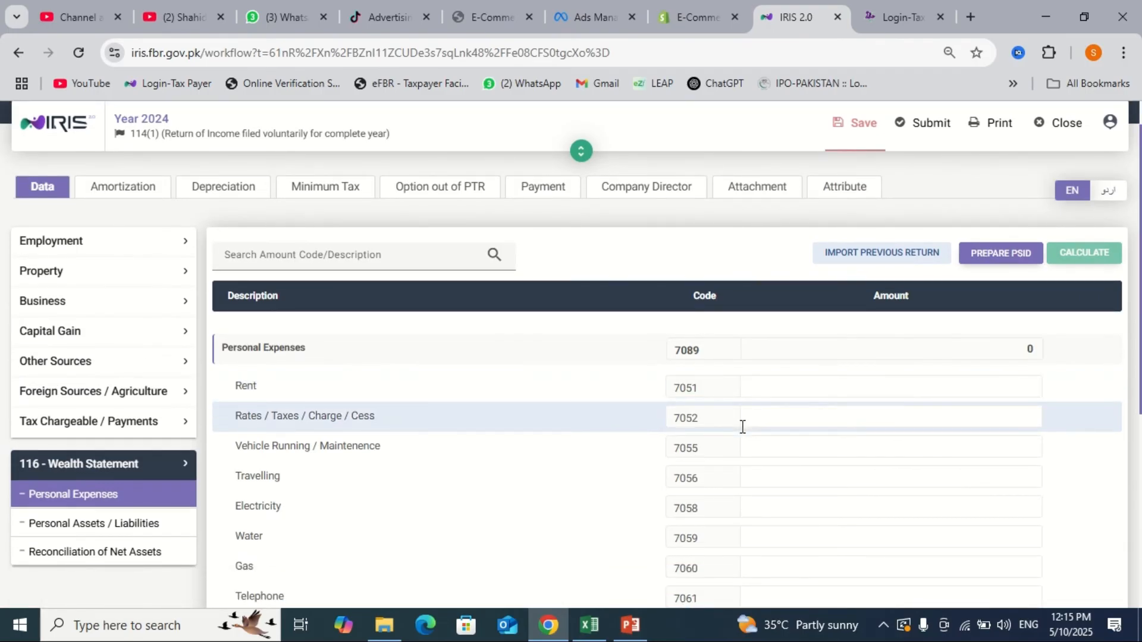
{"action": "left_click", "coordinate": [805, 449]}
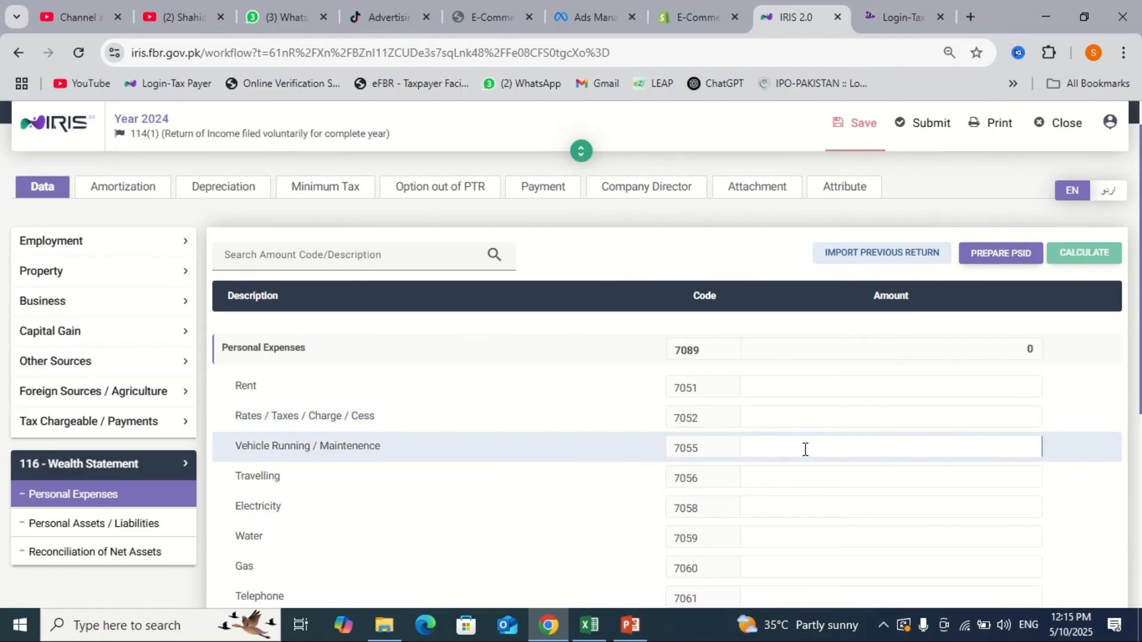
{"action": "type", "text": "650000"}
{"action": "key", "text": "Tab"}
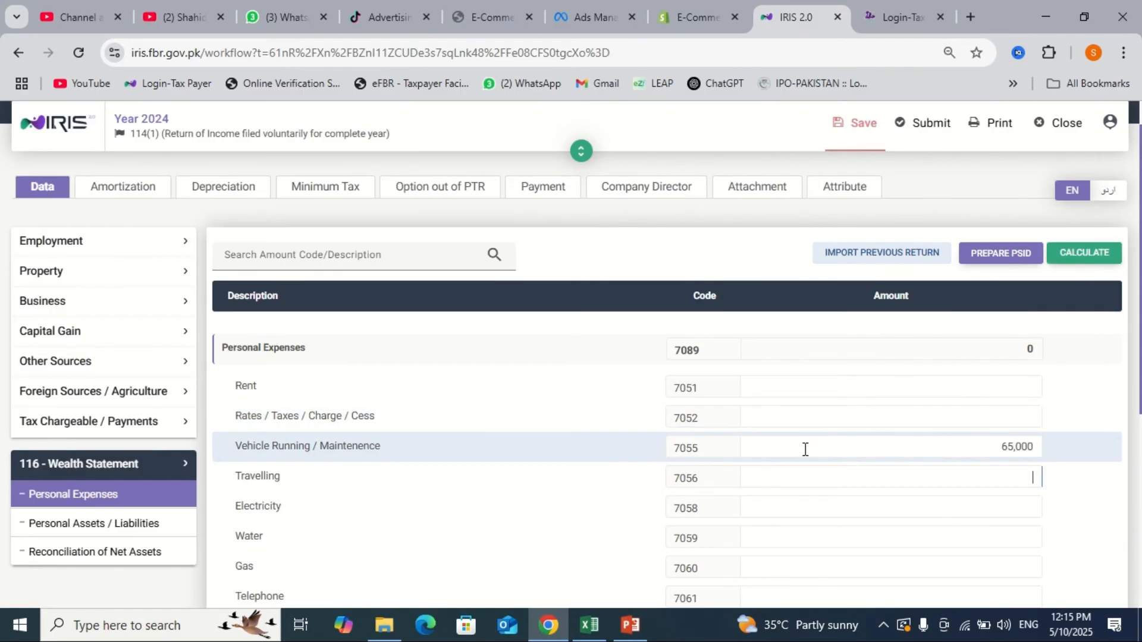
{"action": "key", "text": "shift+Tab"}
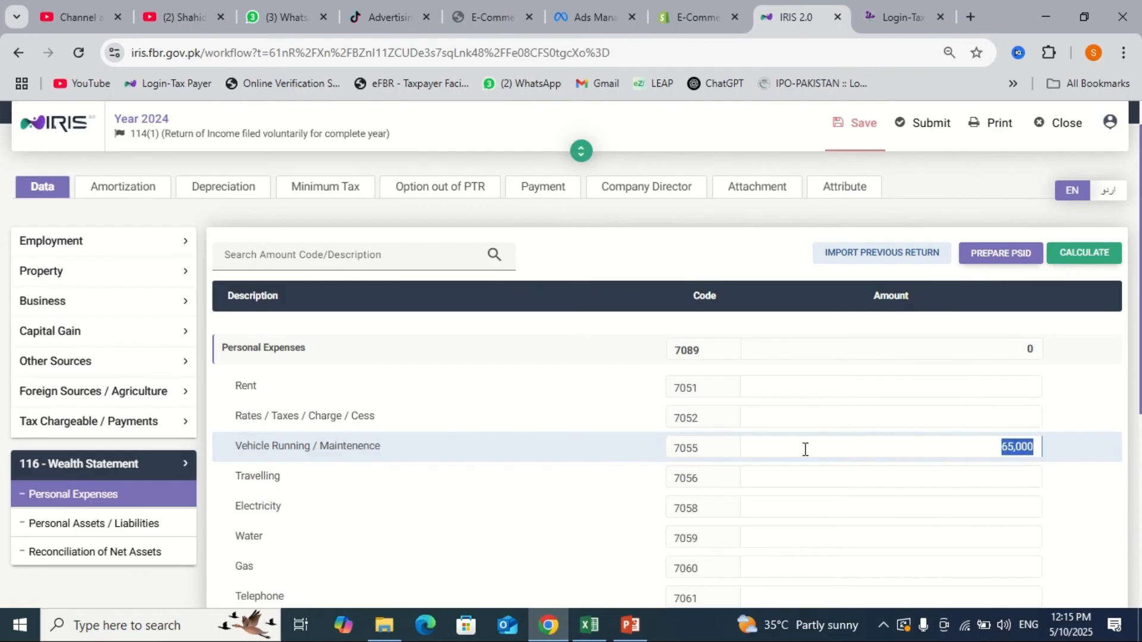
{"action": "type", "text": "32000"}
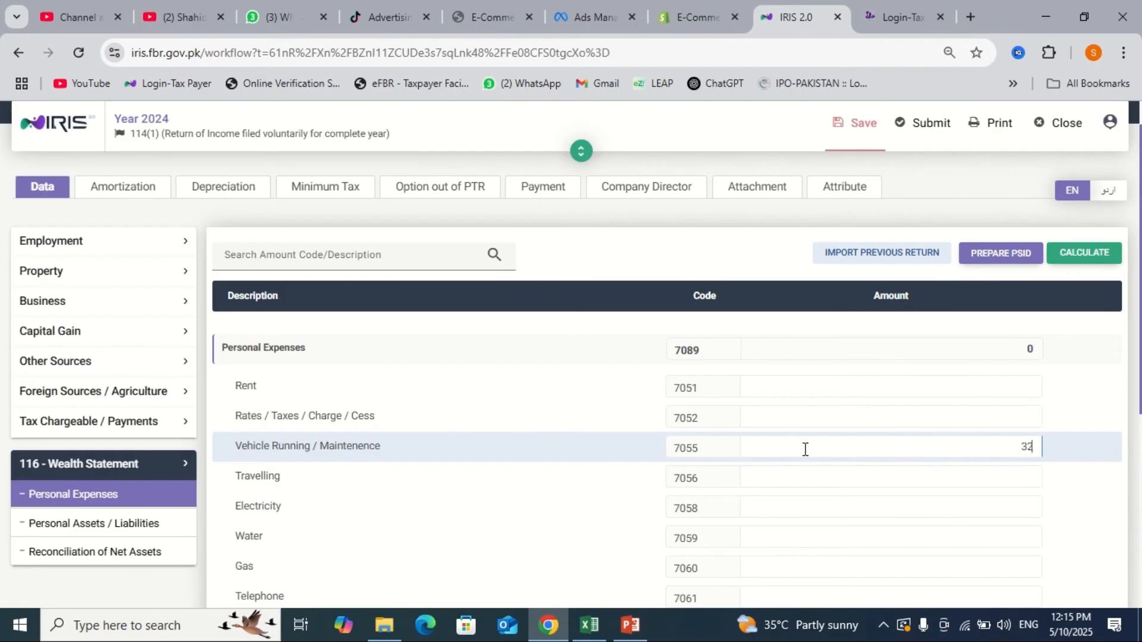
{"action": "key", "text": "Tab"}
{"action": "type", "text": "35600"}
{"action": "key", "text": "Tab"}
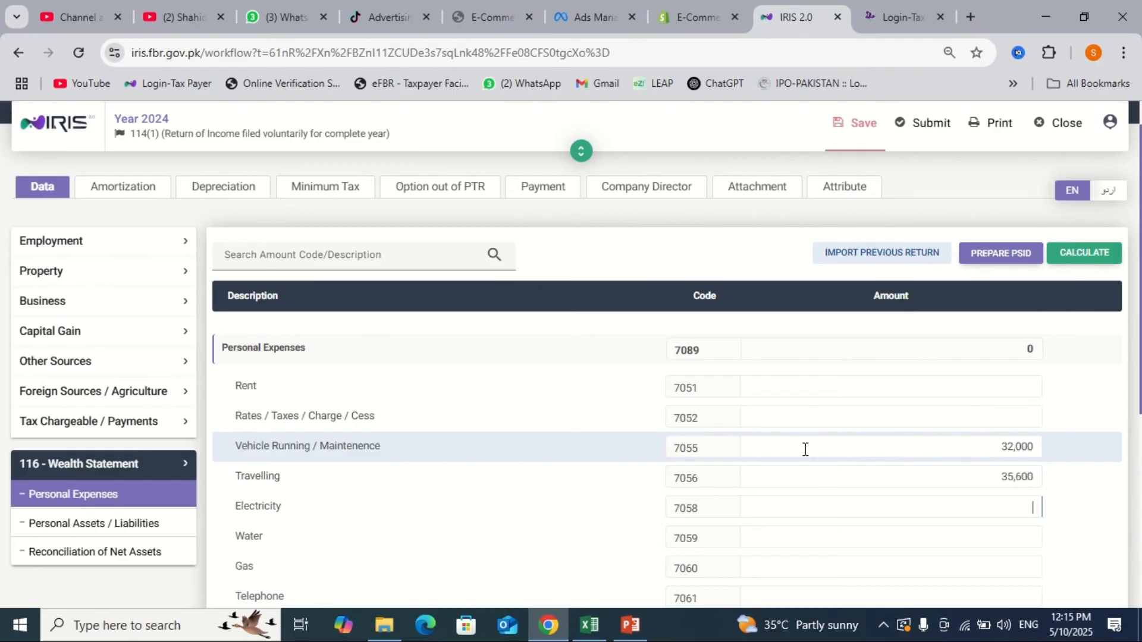
- Enter Medical 10,200, Educational 56,000, Functions / Gatherings 43,200 and Donation 4,500 expenses
{"action": "scroll", "coordinate": [805, 450], "scroll_direction": "down", "scroll_amount": 2}
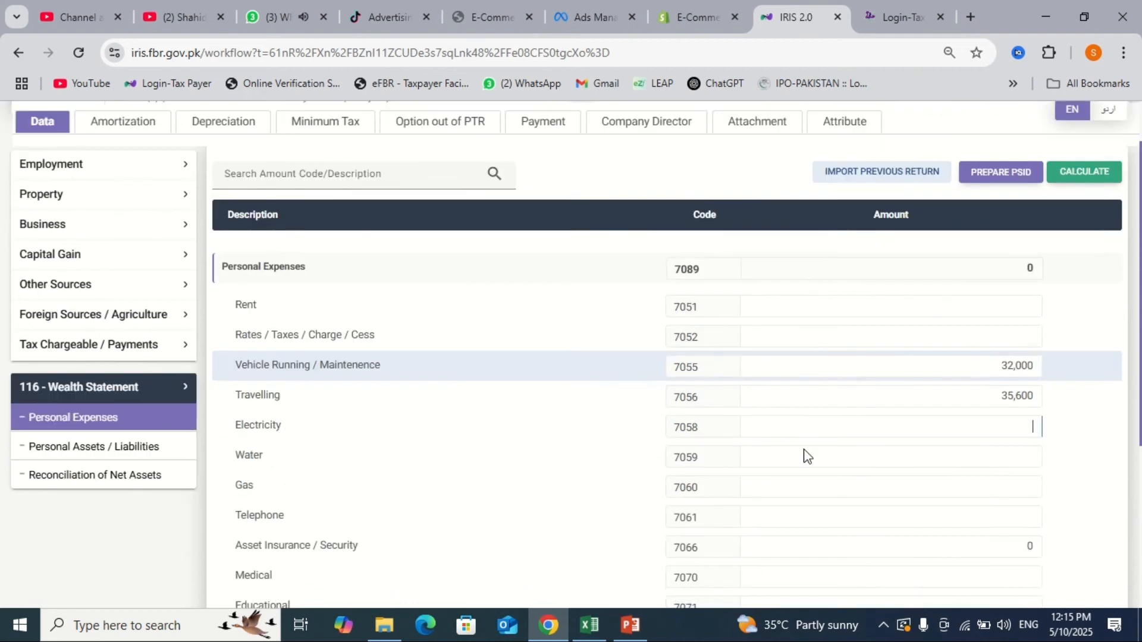
{"action": "scroll", "coordinate": [805, 449], "scroll_direction": "down", "scroll_amount": 1}
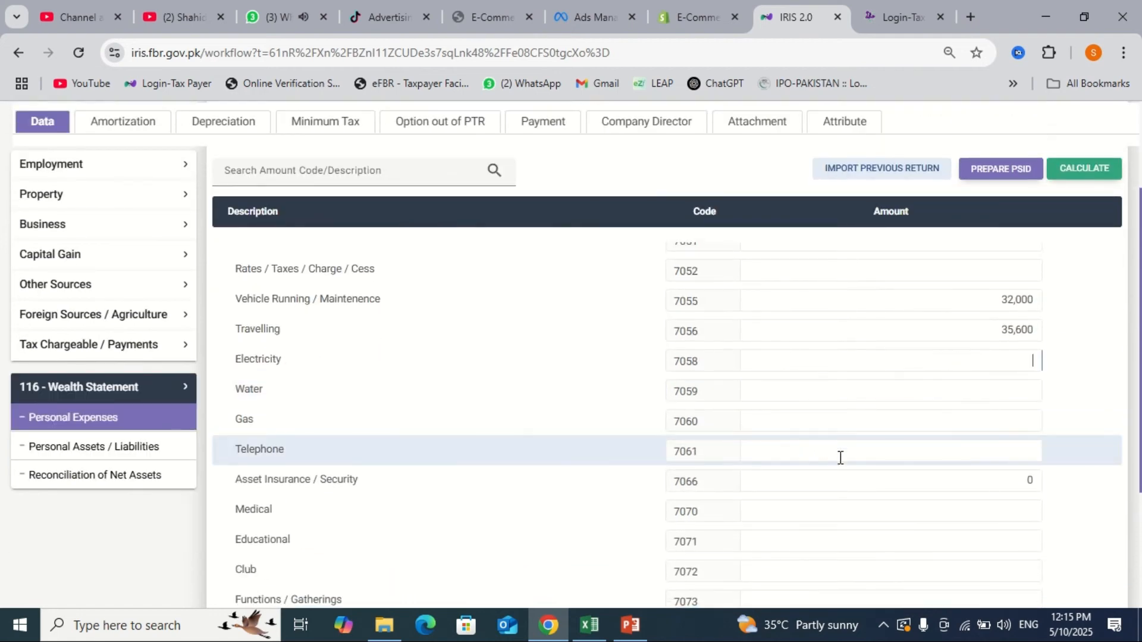
{"action": "left_click", "coordinate": [856, 510]}
{"action": "type", "text": "10200"}
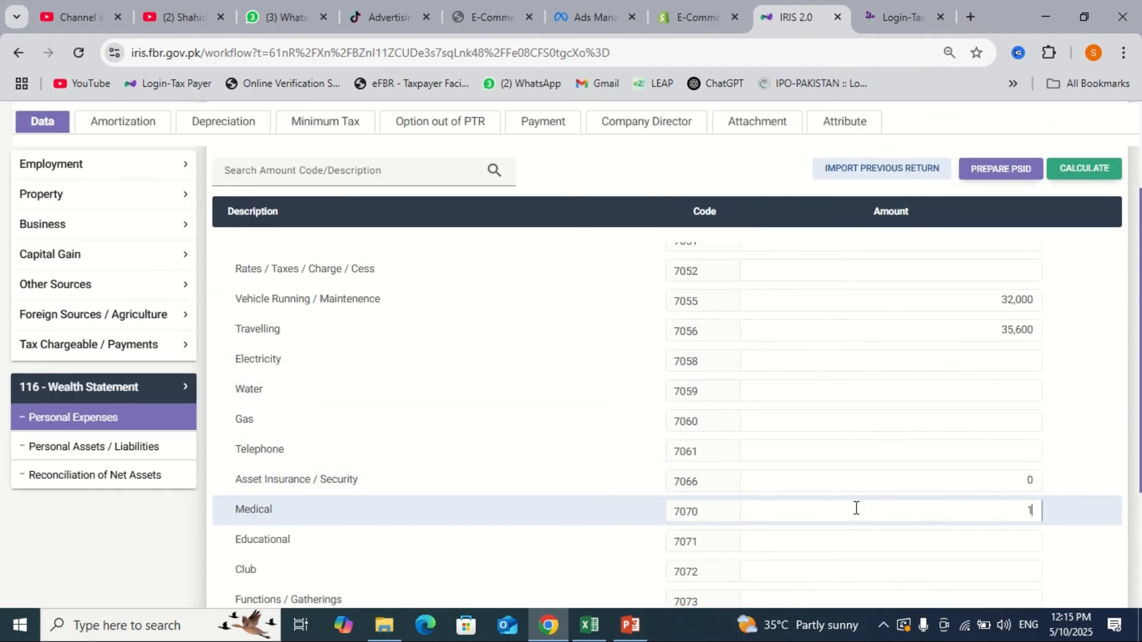
{"action": "key", "text": "Tab"}
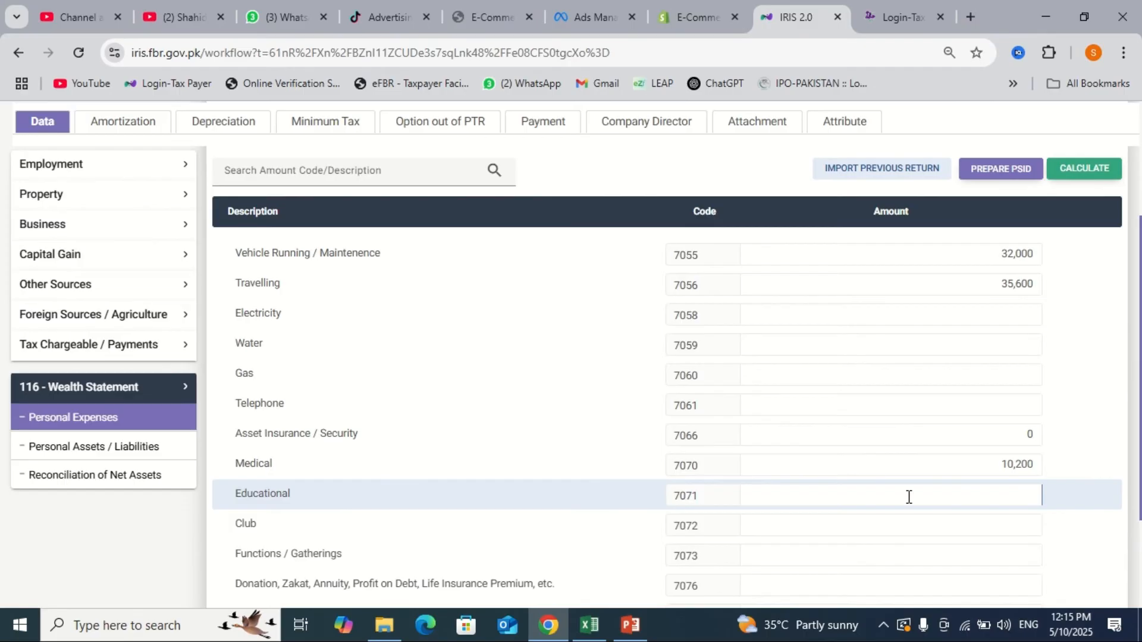
{"action": "type", "text": "560000"}
{"action": "scroll", "coordinate": [908, 496], "scroll_direction": "down", "scroll_amount": 1}
{"action": "left_click", "coordinate": [960, 511]}
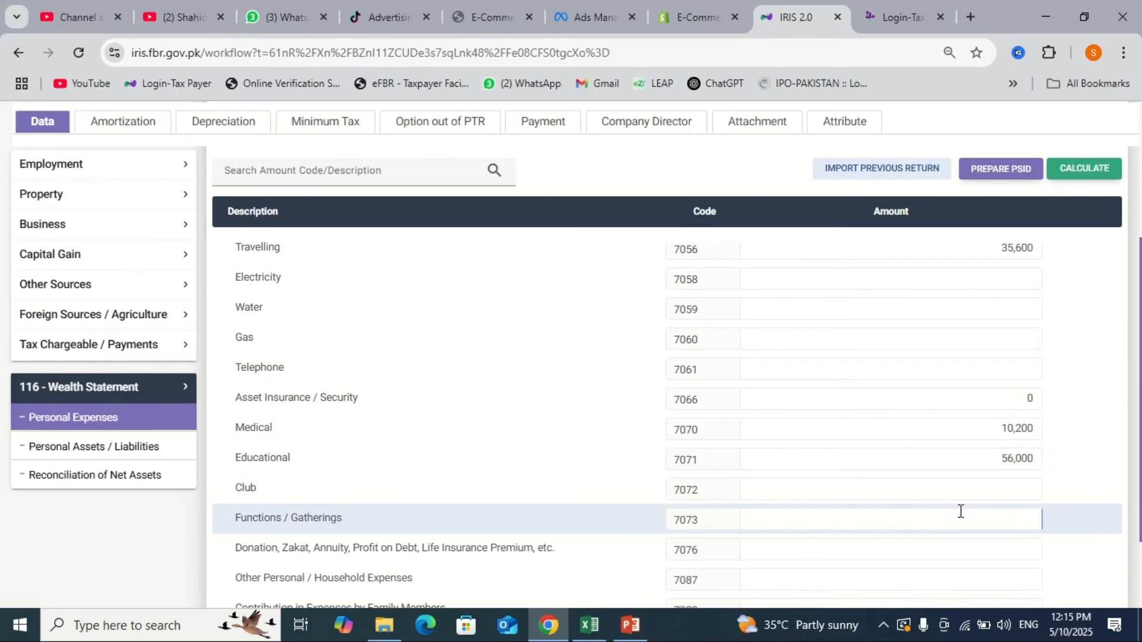
{"action": "type", "text": "43200"}
{"action": "key", "text": "Tab"}
{"action": "type", "text": "4500"}
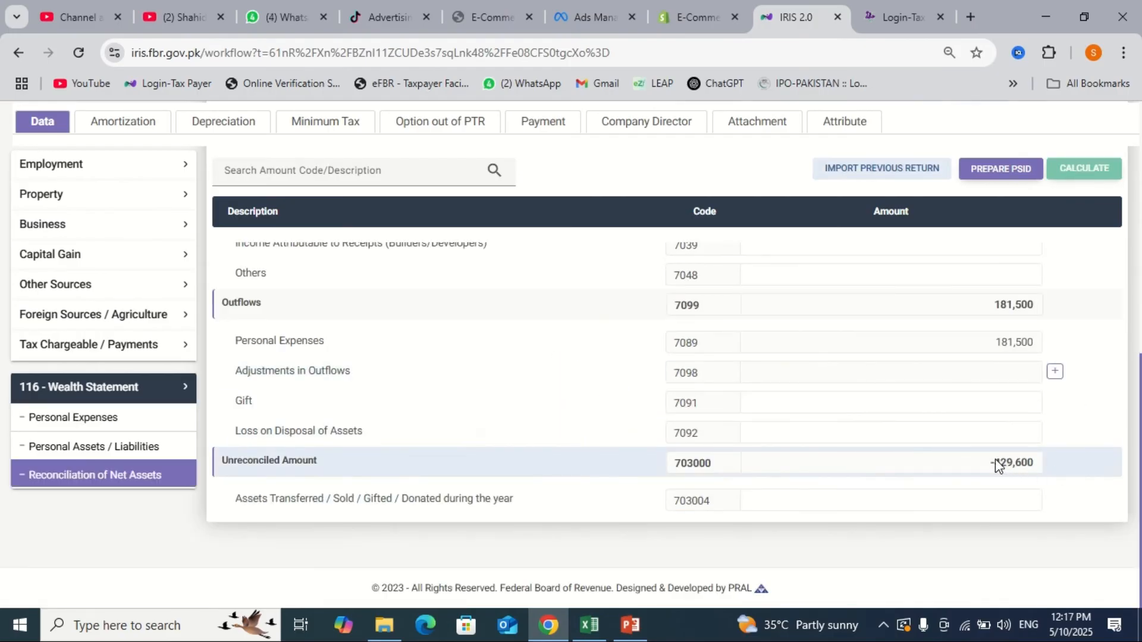
- Copy the 429,600 unreconciled amount into Other Personal / Household Expenses (7087), then return to reconciliation
{"action": "left_click_drag", "start_coordinate": [999, 465], "coordinate": [1070, 467]}
{"action": "key", "text": "ctrl+c"}
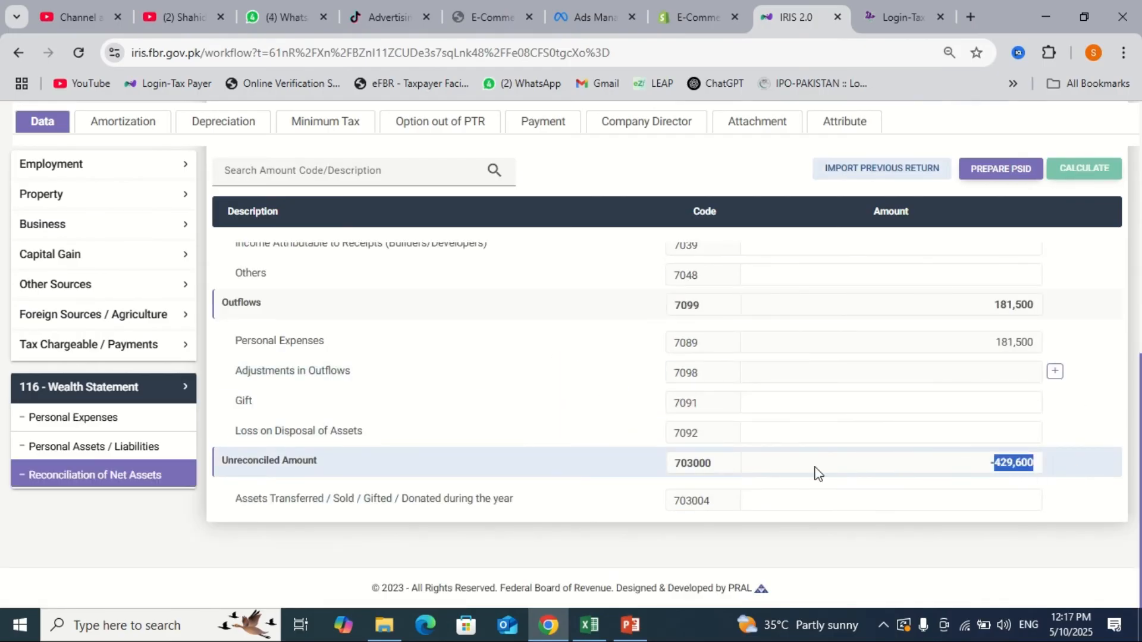
{"action": "left_click", "coordinate": [134, 414]}
{"action": "scroll", "coordinate": [798, 500], "scroll_direction": "down", "scroll_amount": 2}
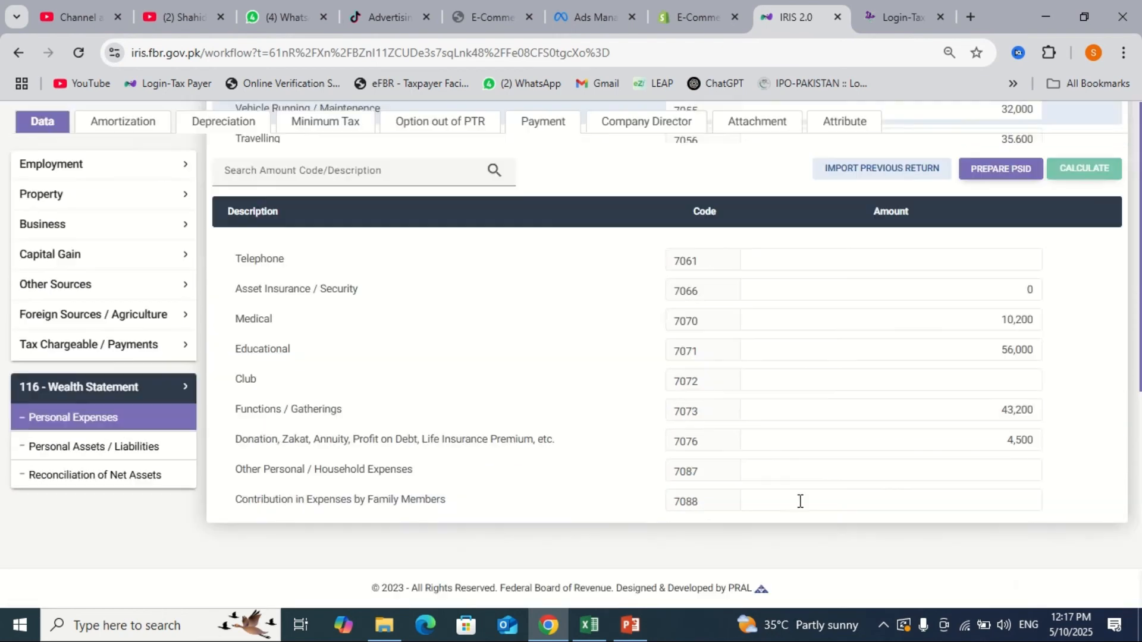
{"action": "left_click", "coordinate": [957, 471]}
{"action": "key", "text": "ctrl+v"}
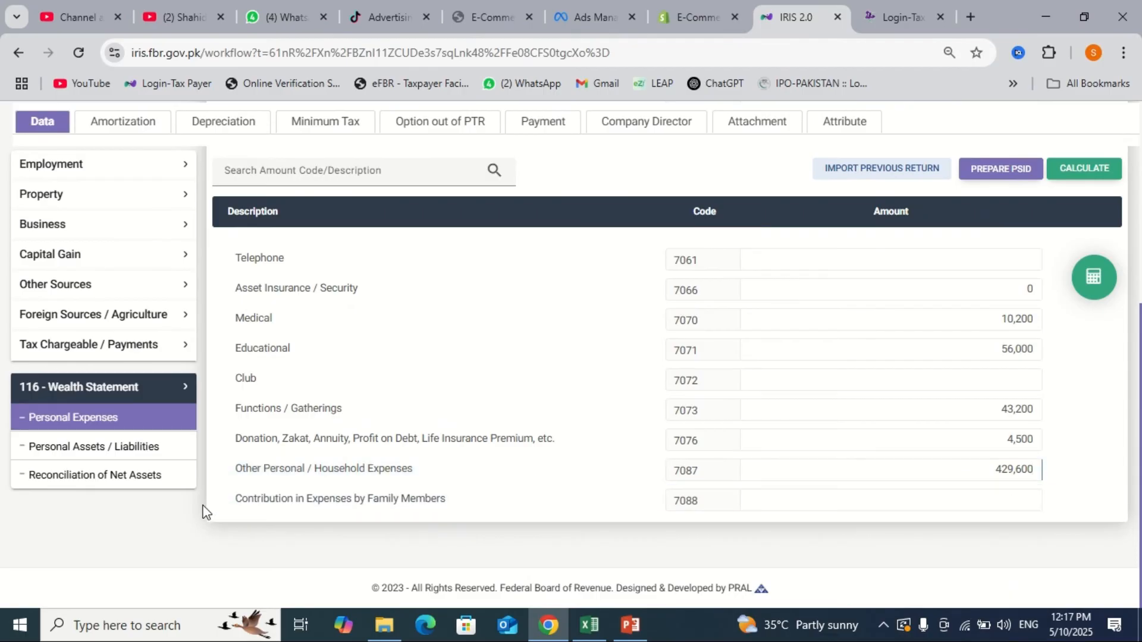
{"action": "left_click", "coordinate": [158, 476]}
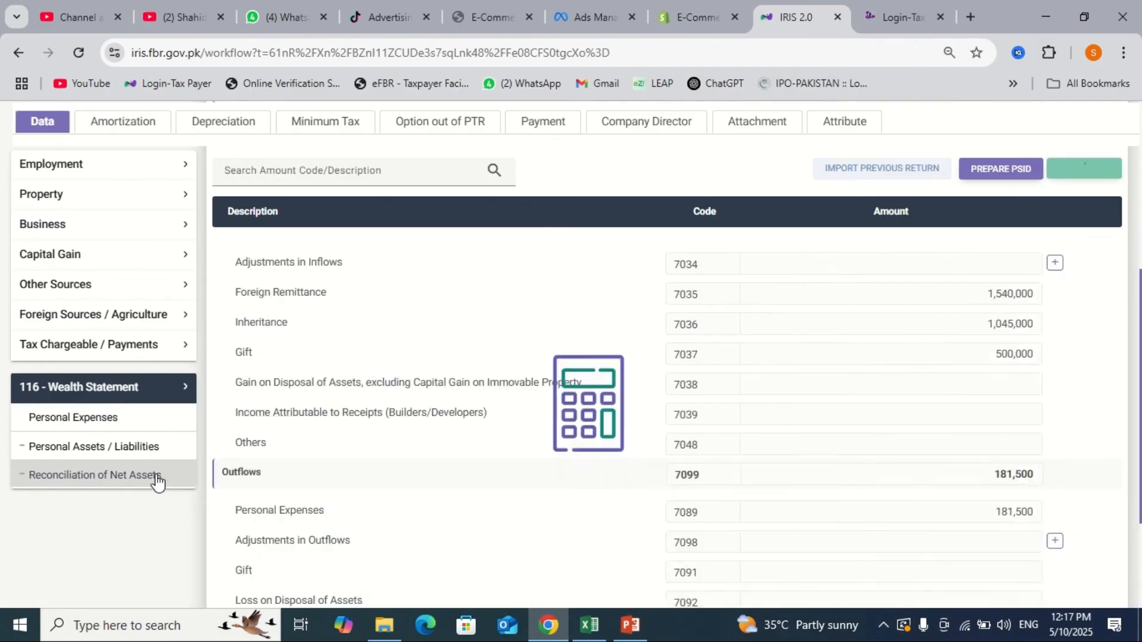
- Review the reconciliation, then save the return from the Personal Assets / Liabilities page
{"action": "scroll", "coordinate": [731, 480], "scroll_direction": "down", "scroll_amount": 1}
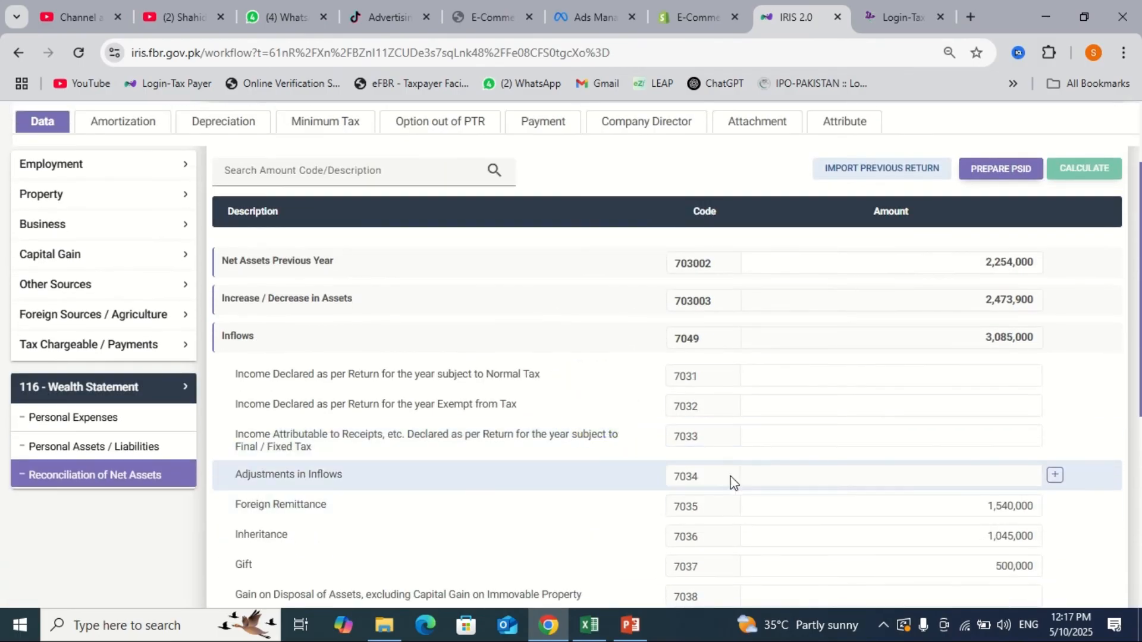
{"action": "scroll", "coordinate": [755, 476], "scroll_direction": "down", "scroll_amount": 2}
{"action": "scroll", "coordinate": [754, 476], "scroll_direction": "up", "scroll_amount": 3}
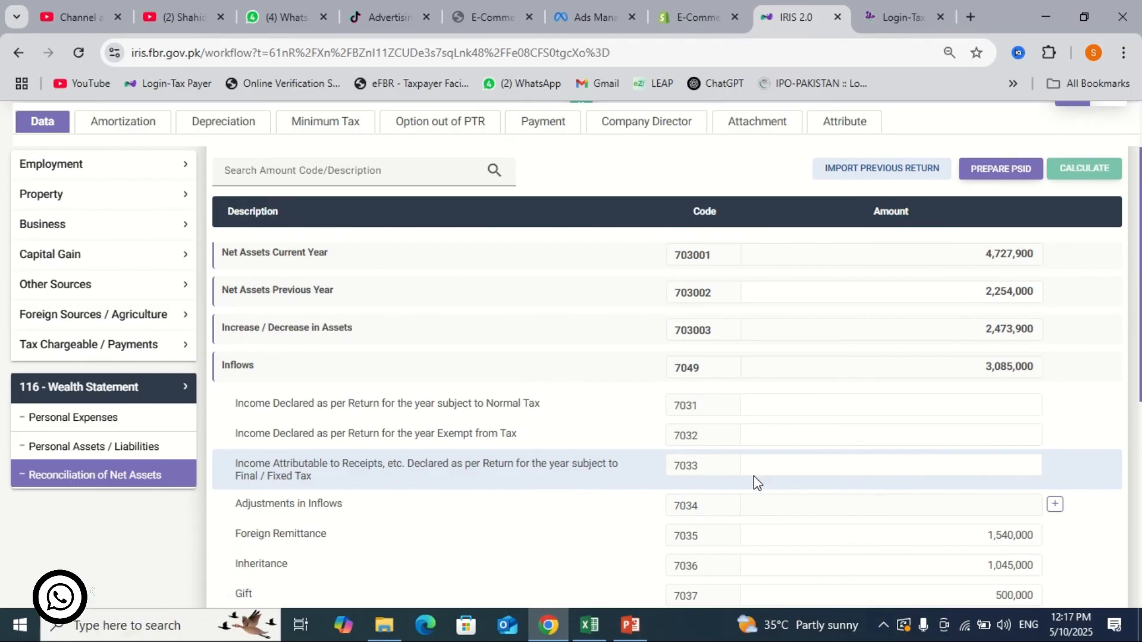
{"action": "scroll", "coordinate": [753, 477], "scroll_direction": "down", "scroll_amount": 1}
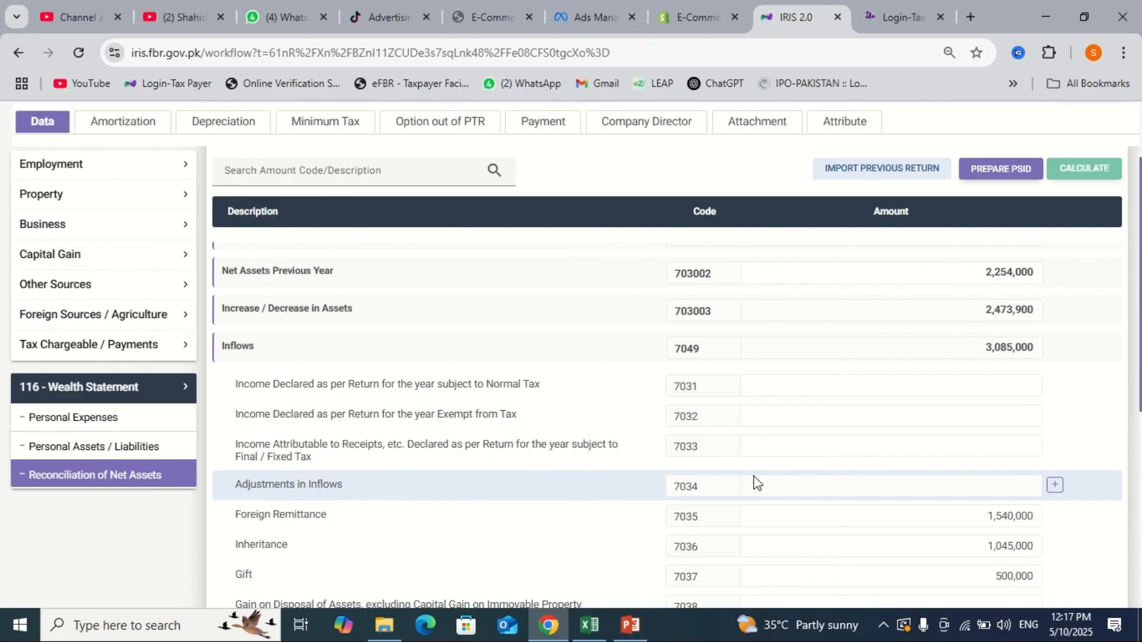
{"action": "scroll", "coordinate": [754, 476], "scroll_direction": "up", "scroll_amount": 1}
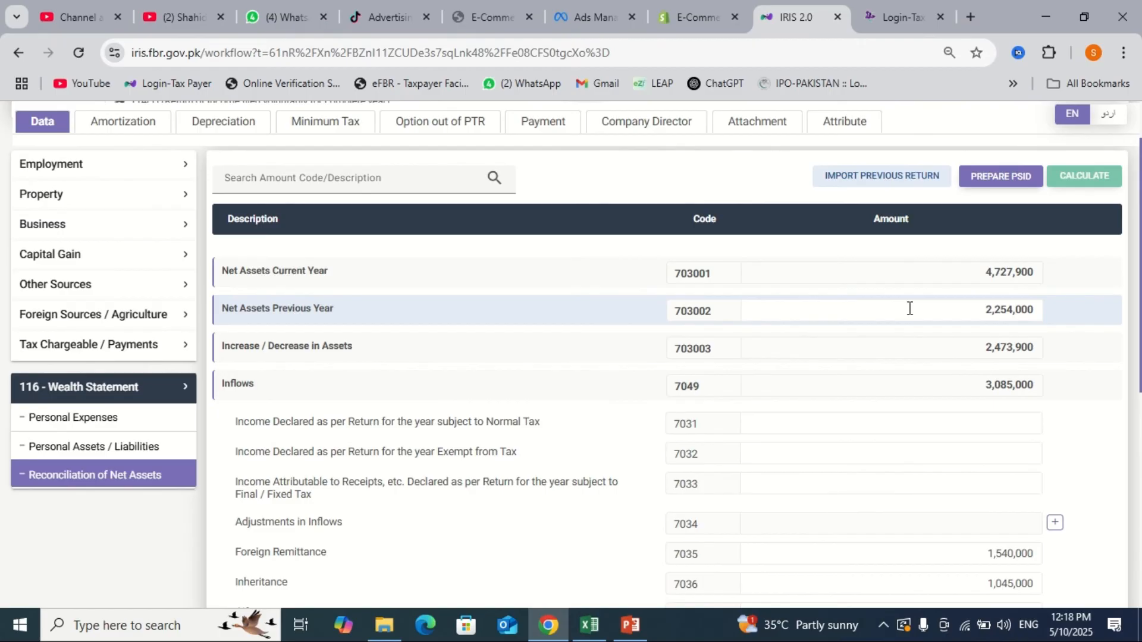
{"action": "scroll", "coordinate": [909, 308], "scroll_direction": "down", "scroll_amount": 1}
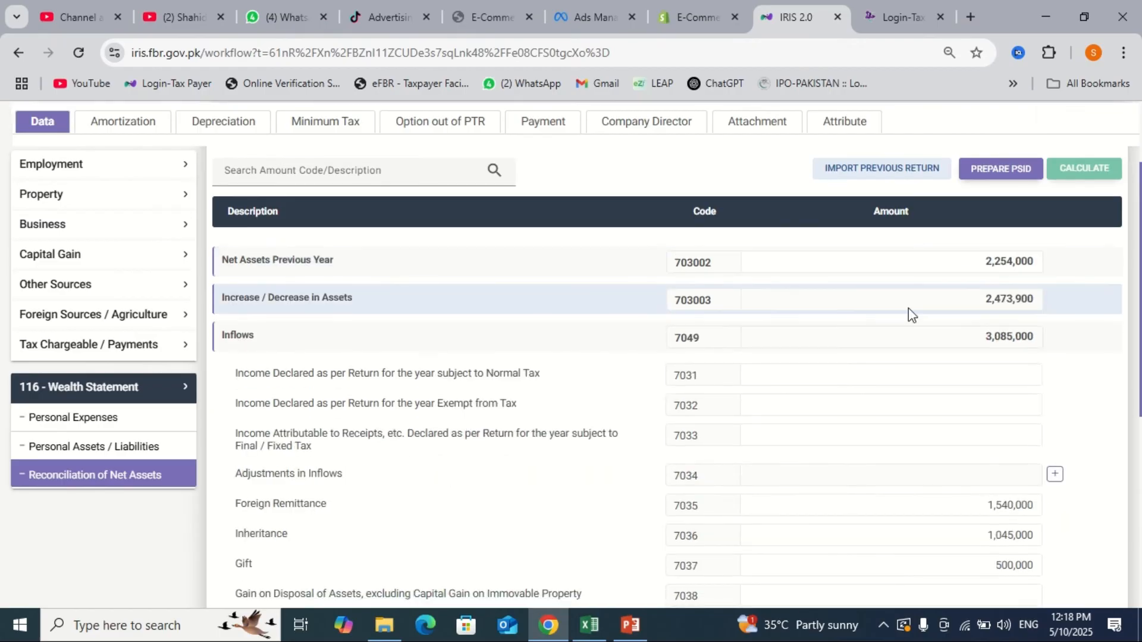
{"action": "left_click", "coordinate": [63, 449]}
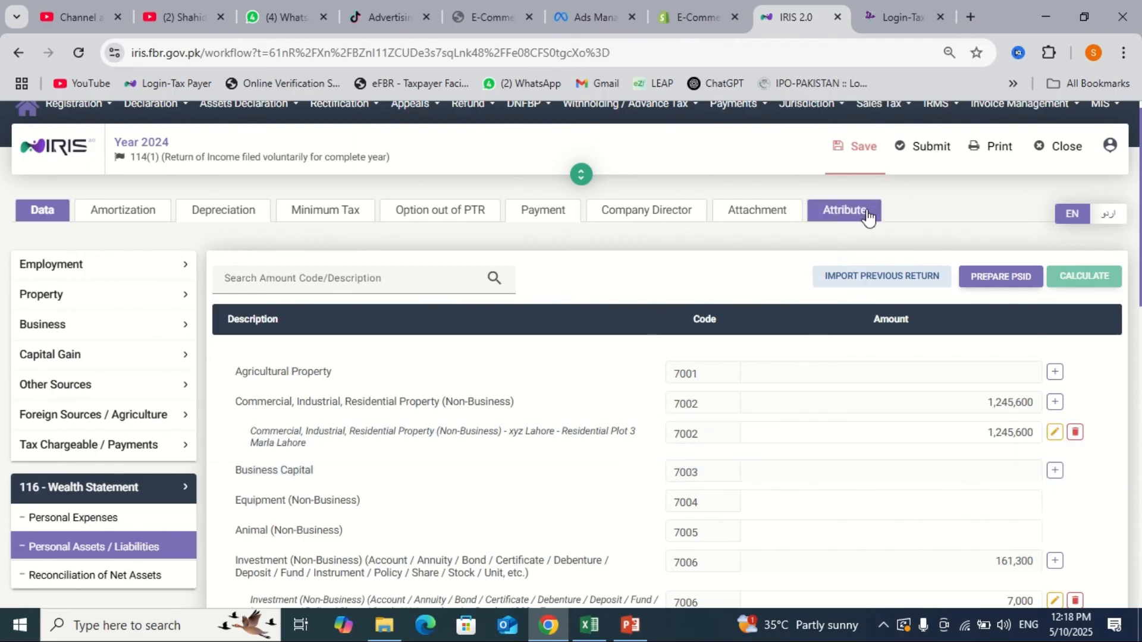
{"action": "left_click", "coordinate": [861, 176]}
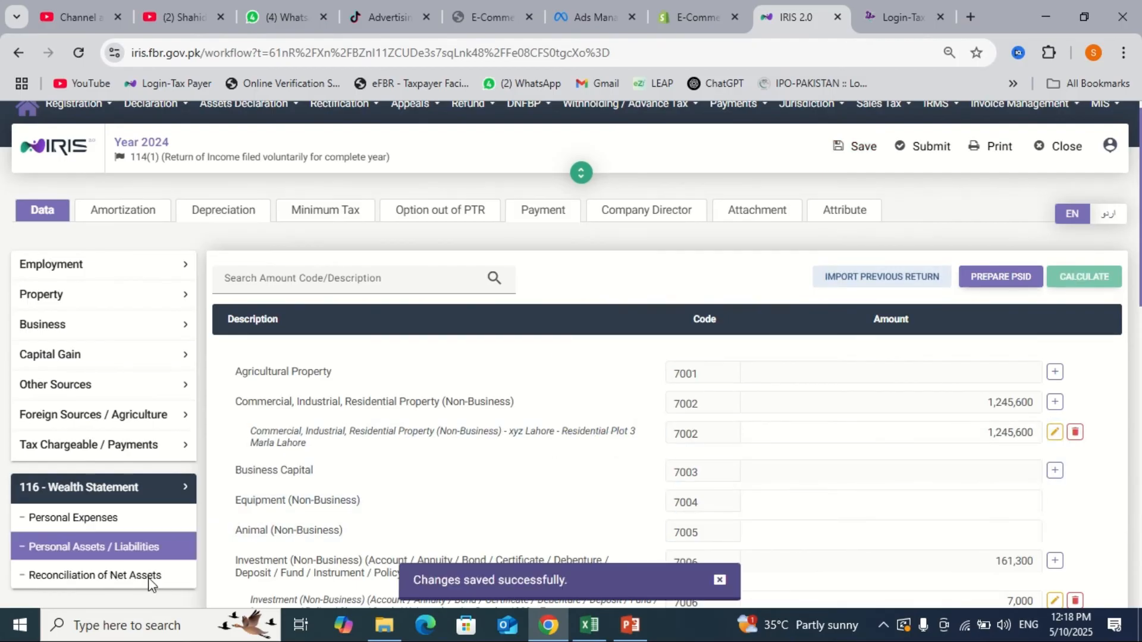
- Confirm the Unreconciled Amount is 0 with 611,100 outflows, and save the return again
{"action": "scroll", "coordinate": [149, 580], "scroll_direction": "down", "scroll_amount": 5}
{"action": "left_click", "coordinate": [119, 475]}
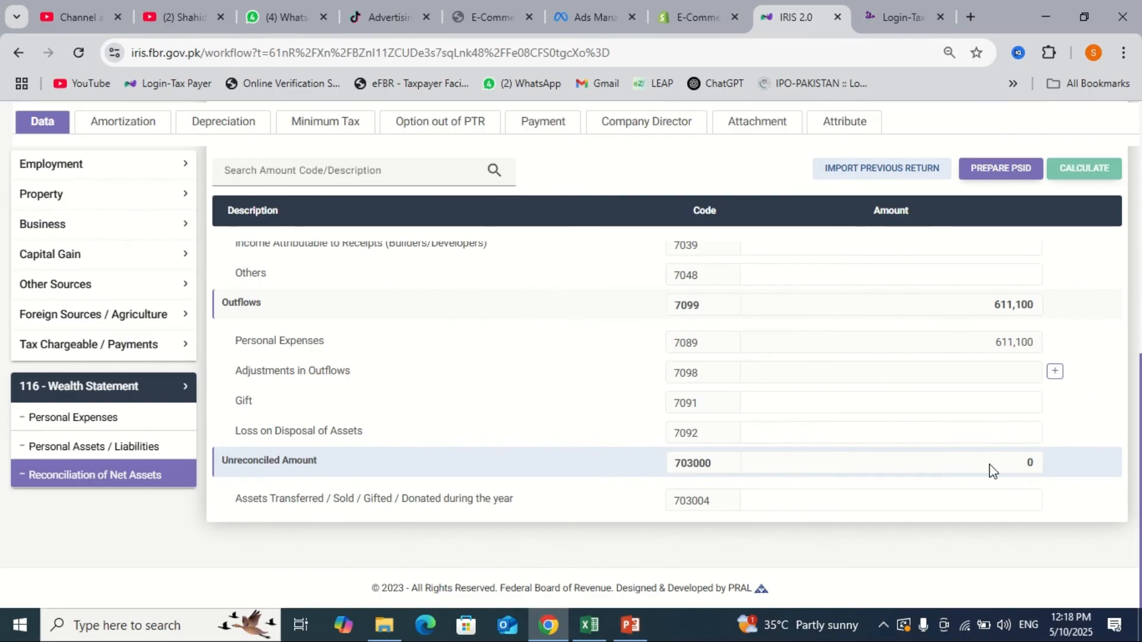
{"action": "scroll", "coordinate": [990, 470], "scroll_direction": "up", "scroll_amount": 1}
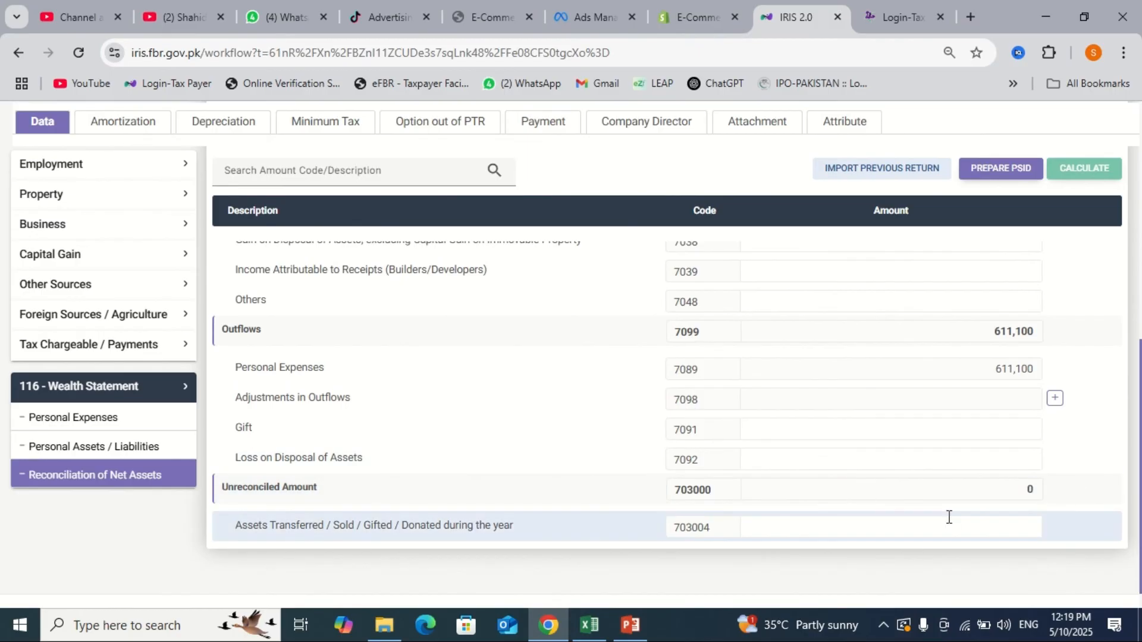
{"action": "scroll", "coordinate": [937, 470], "scroll_direction": "up", "scroll_amount": 10}
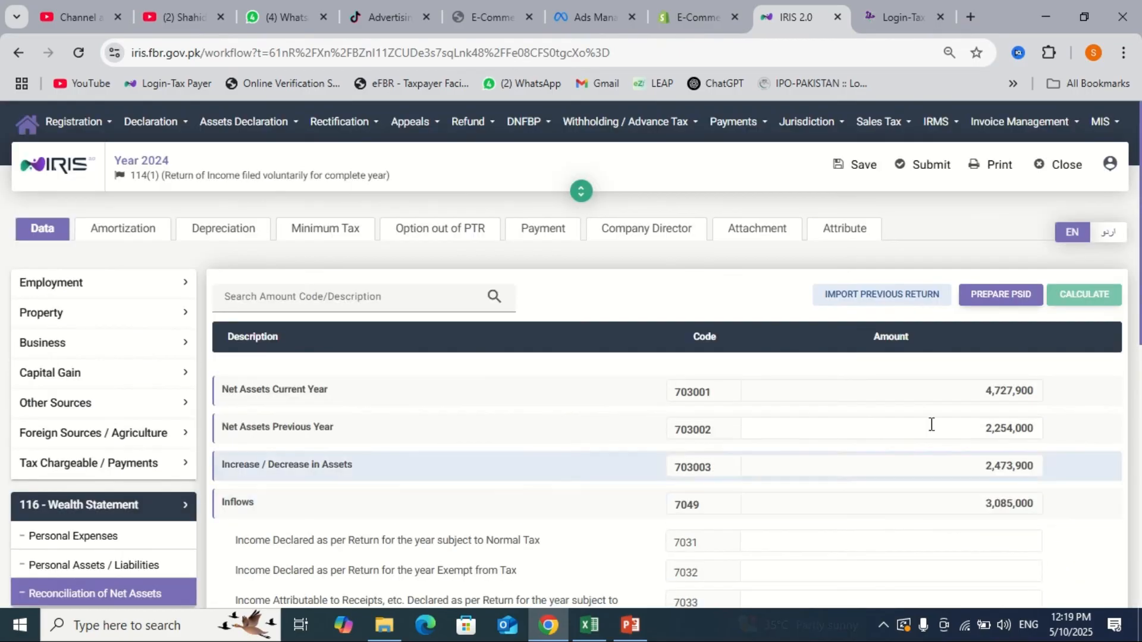
{"action": "left_click", "coordinate": [837, 173]}
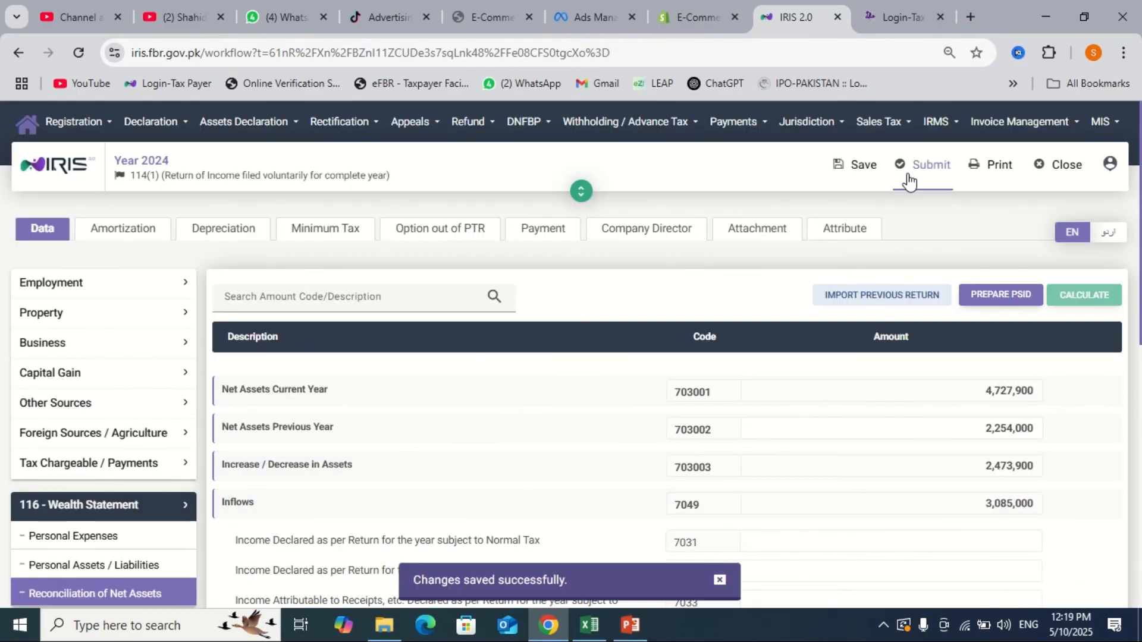
- Submit the 2024 return up to the 4-digit PIN declaration, then close it for the dashboard
{"action": "left_click", "coordinate": [909, 179]}
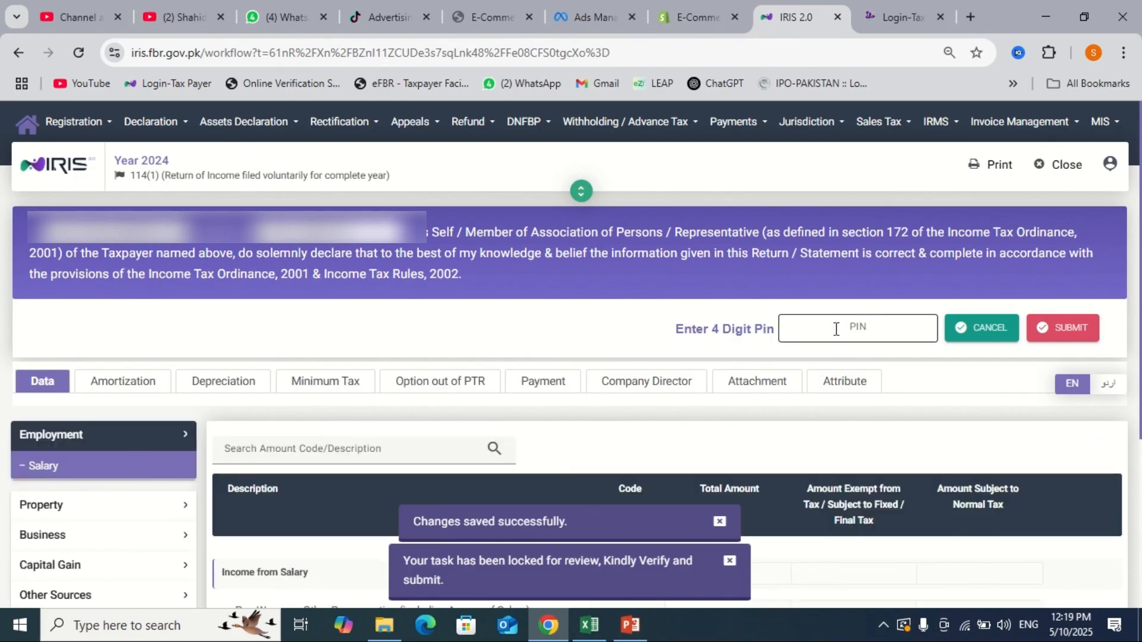
{"action": "left_click", "coordinate": [836, 329]}
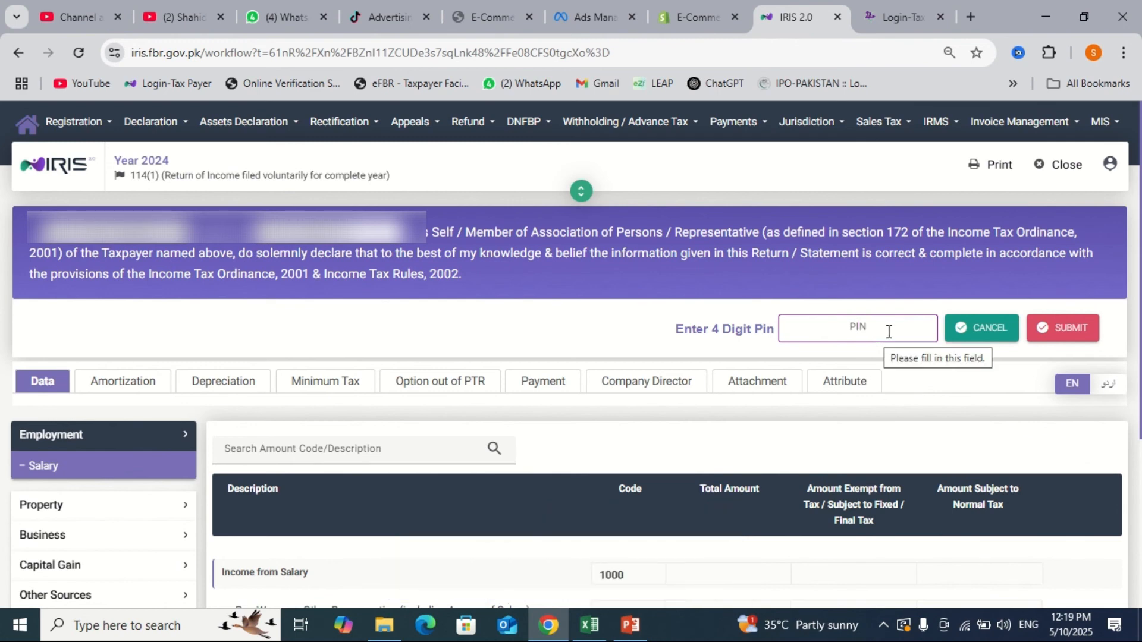
{"action": "left_click", "coordinate": [1057, 172]}
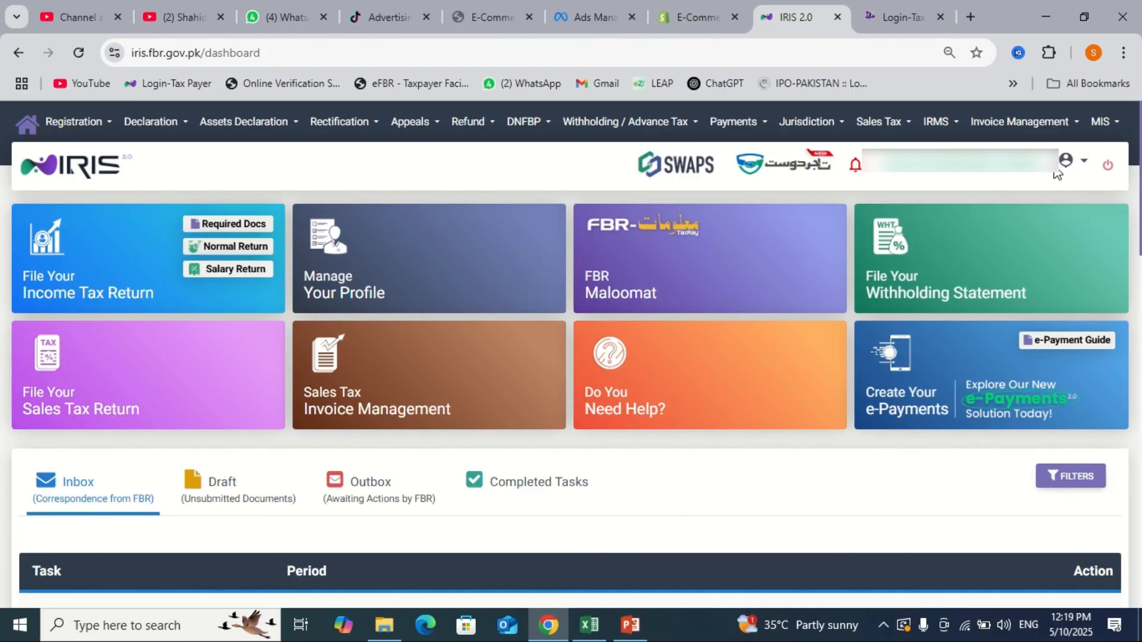
- Start a miscellaneous income tax e-payment for the 182(A) Surcharge for ATL, tax year 2024
{"action": "left_click", "coordinate": [908, 396]}
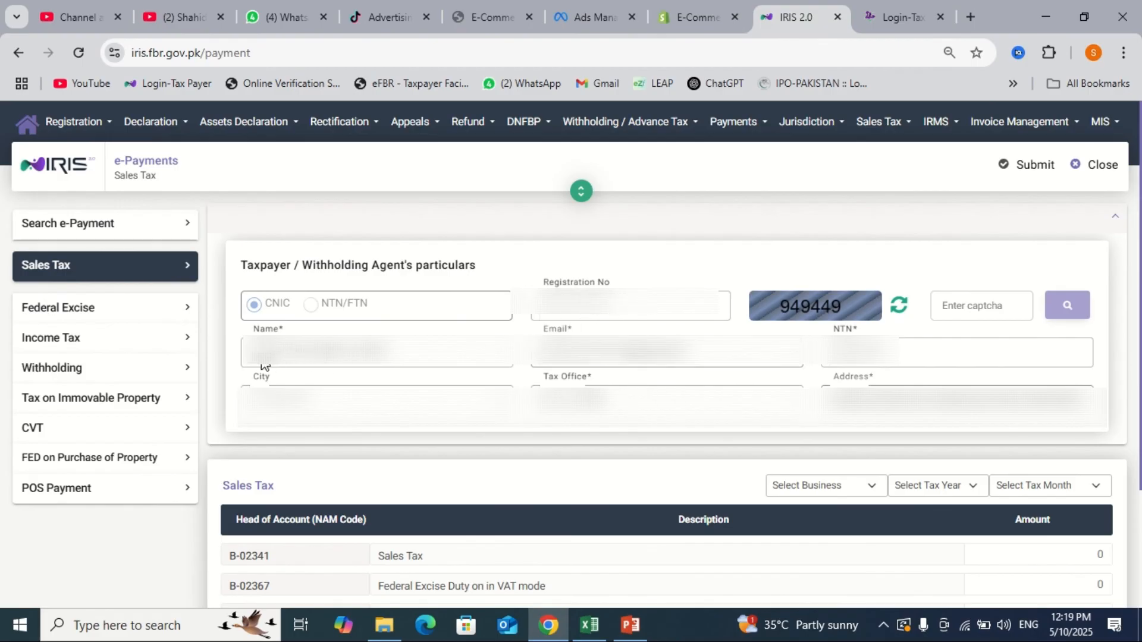
{"action": "left_click", "coordinate": [130, 351]}
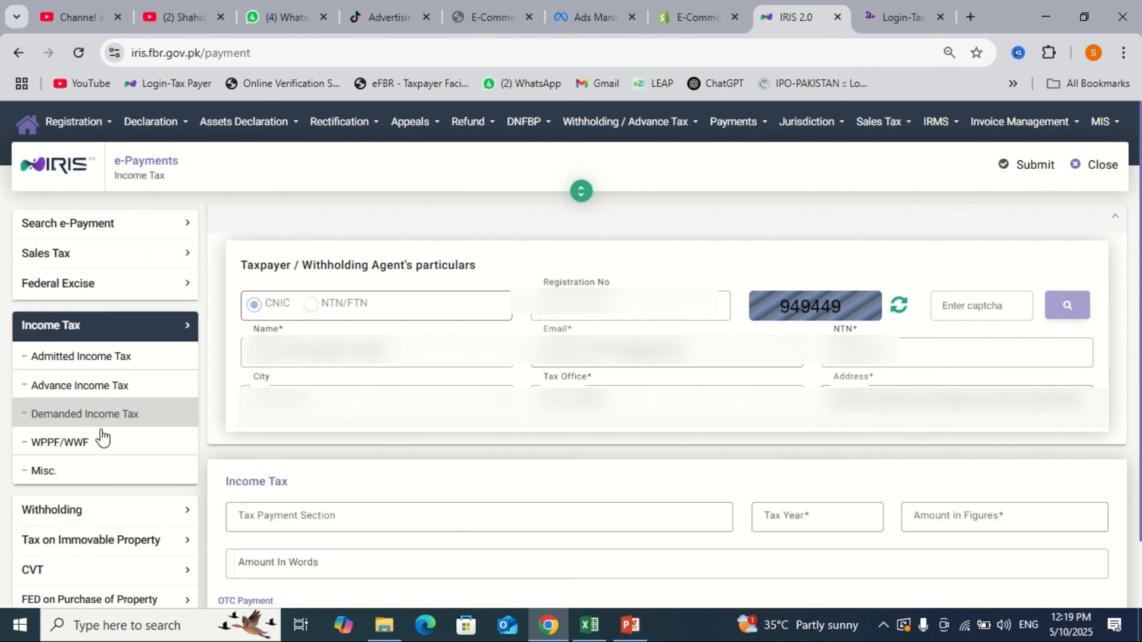
{"action": "left_click", "coordinate": [57, 482]}
{"action": "scroll", "coordinate": [236, 478], "scroll_direction": "down", "scroll_amount": 1}
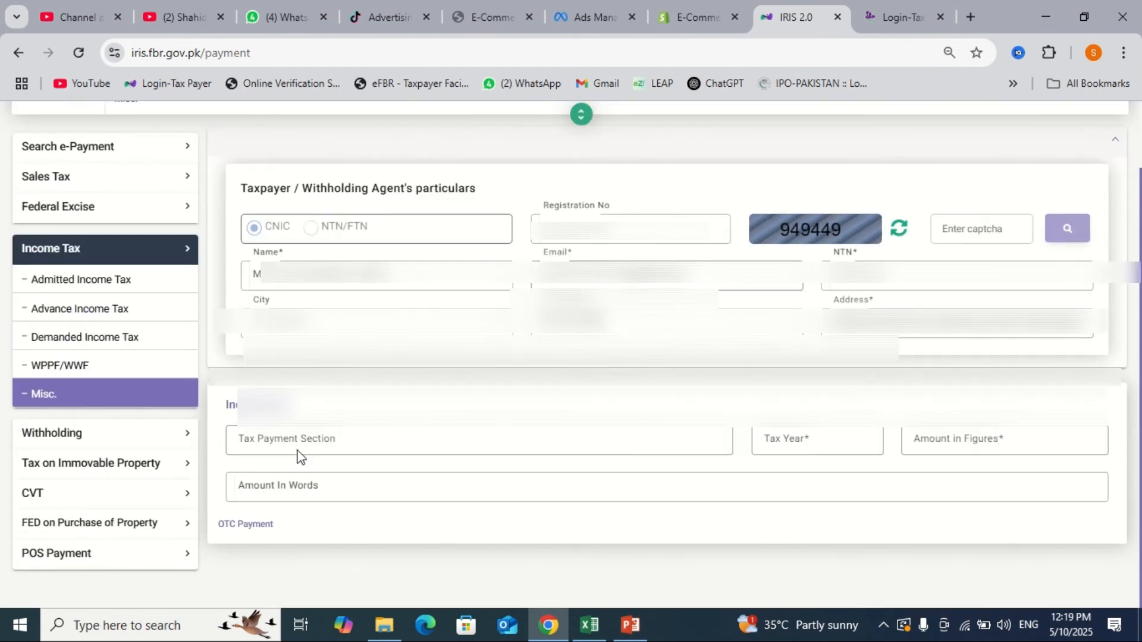
{"action": "left_click", "coordinate": [339, 440]}
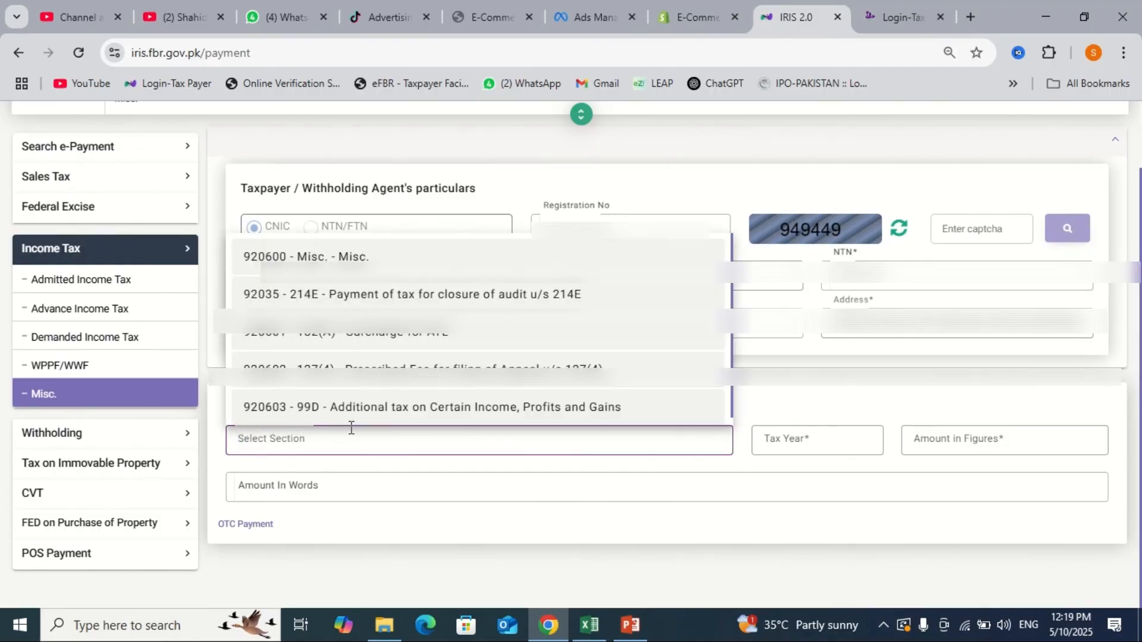
{"action": "left_click", "coordinate": [425, 338]}
{"action": "left_click", "coordinate": [805, 432]}
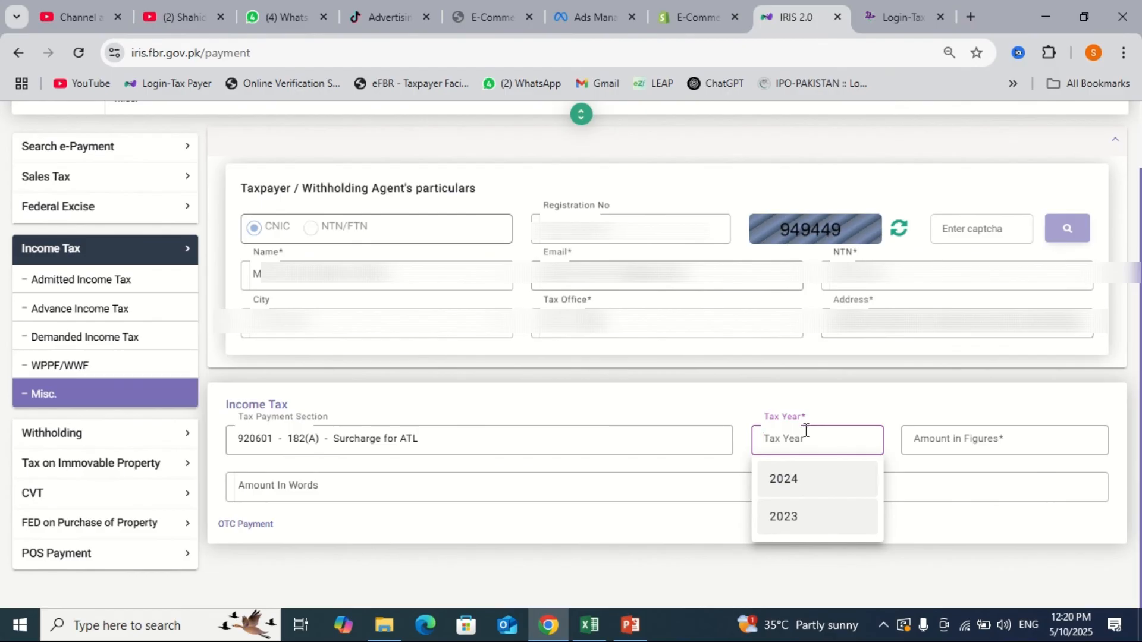
{"action": "left_click", "coordinate": [797, 483]}
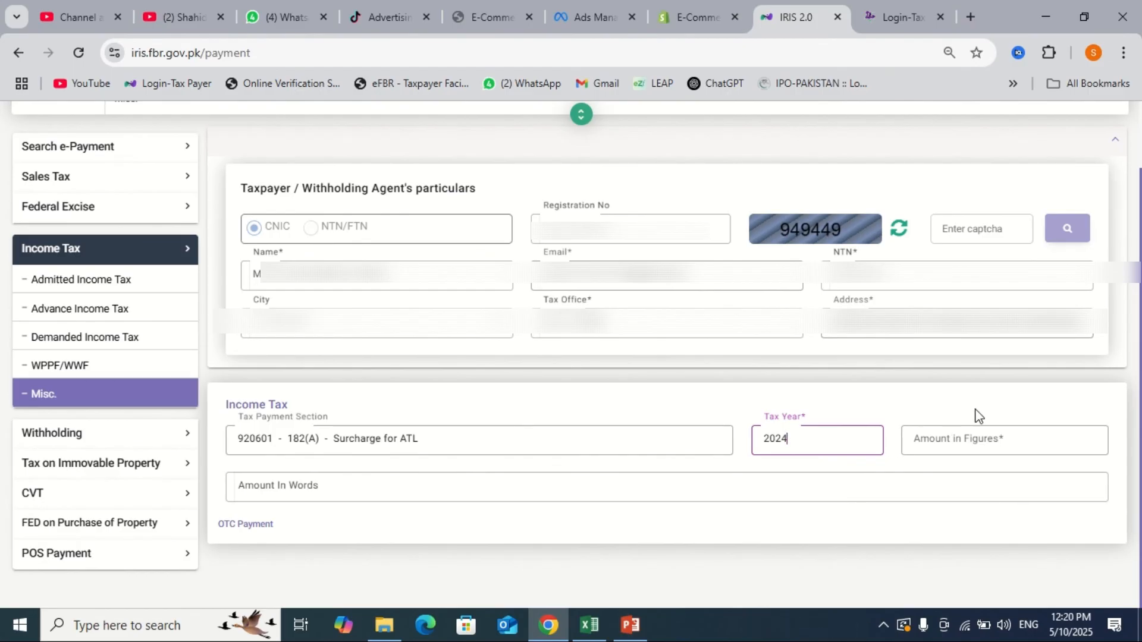
- Enter amount 1000 and the captcha, generate the PSID, copy it and open its printable challan
{"action": "left_click", "coordinate": [967, 434]}
{"action": "type", "text": "1000"}
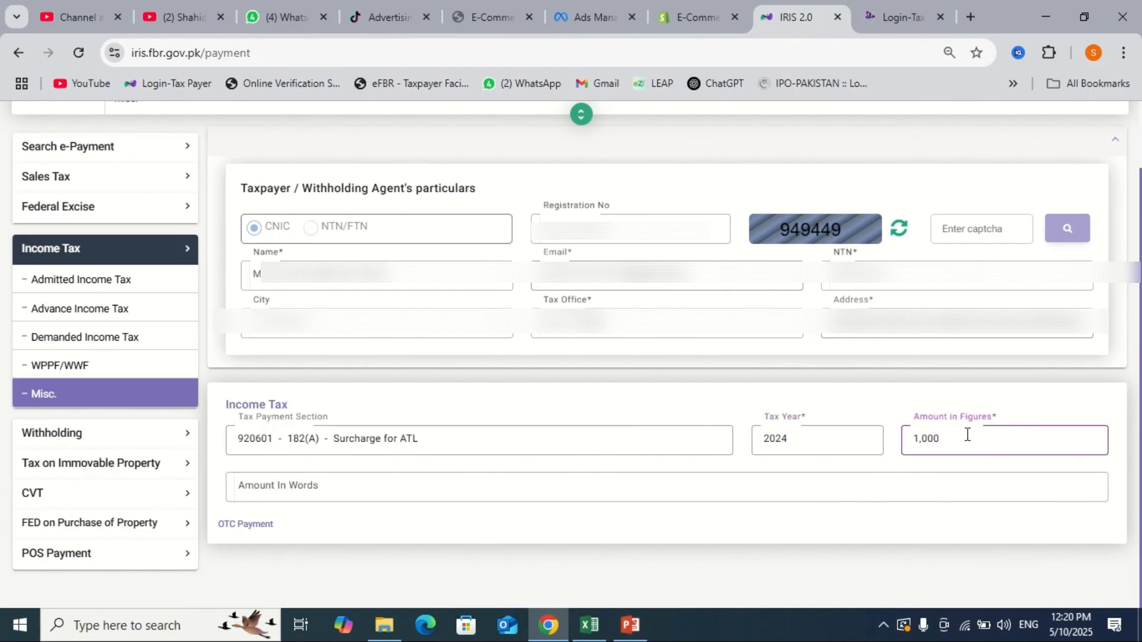
{"action": "left_click", "coordinate": [1042, 393]}
{"action": "scroll", "coordinate": [1042, 394], "scroll_direction": "up", "scroll_amount": 1}
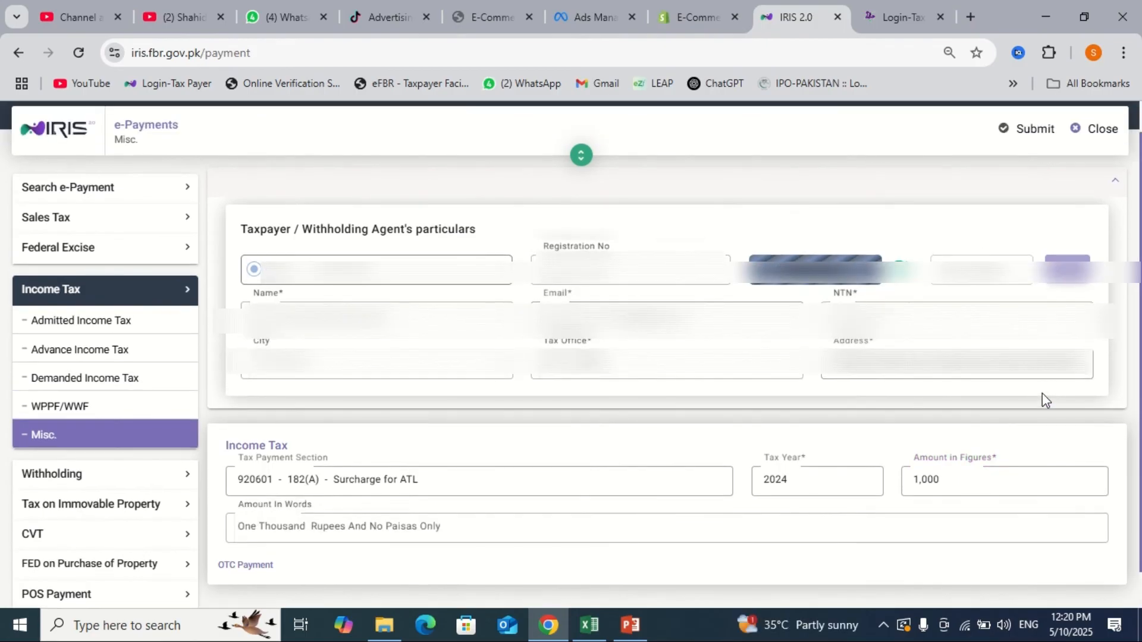
{"action": "left_click", "coordinate": [979, 269]}
{"action": "type", "text": "9"}
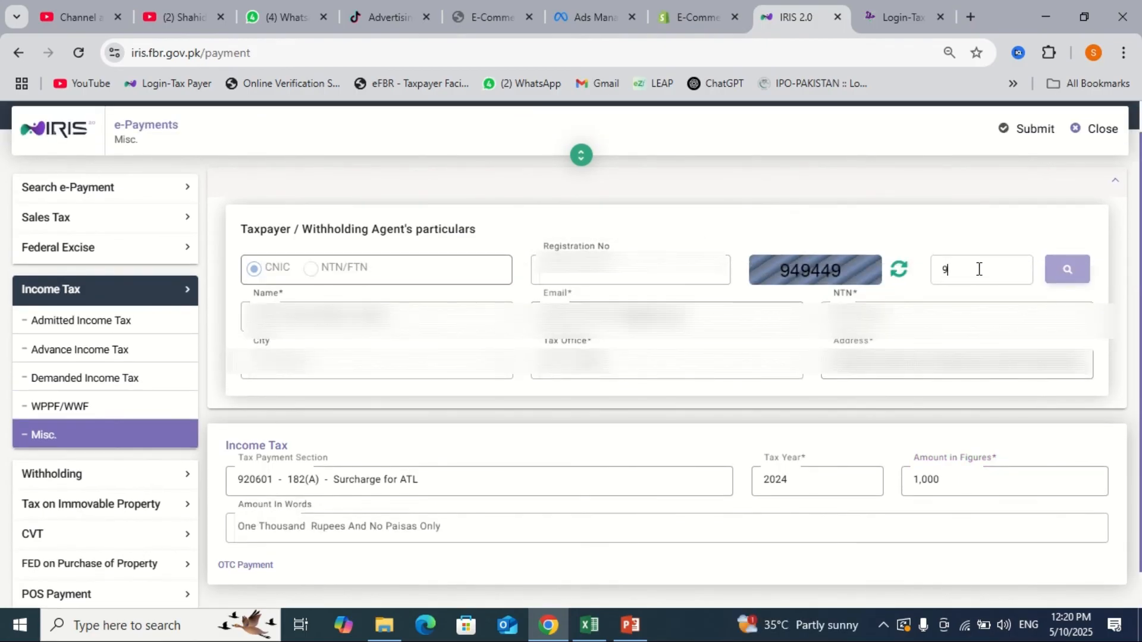
{"action": "type", "text": "49449"}
{"action": "left_click", "coordinate": [1015, 140]}
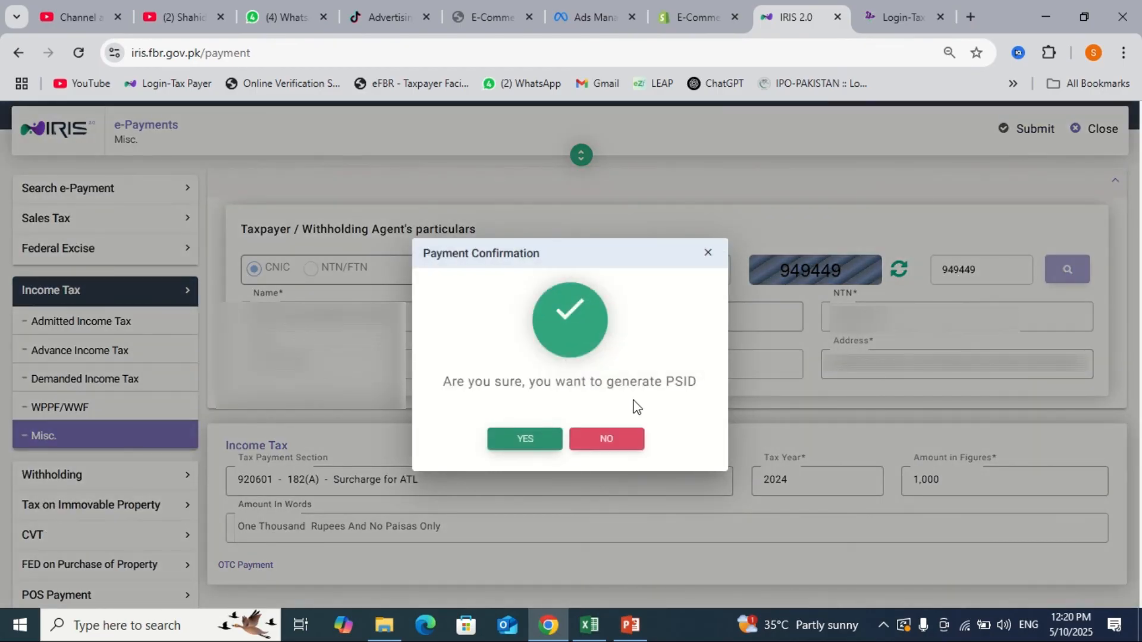
{"action": "left_click", "coordinate": [522, 439]}
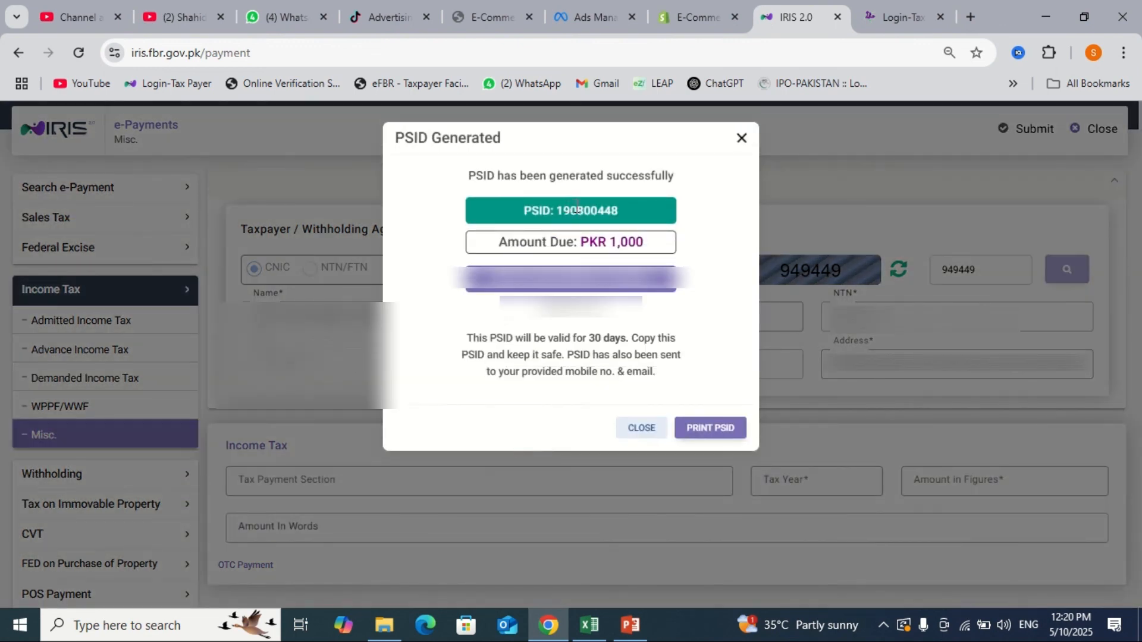
{"action": "left_click_drag", "start_coordinate": [558, 210], "coordinate": [630, 219]}
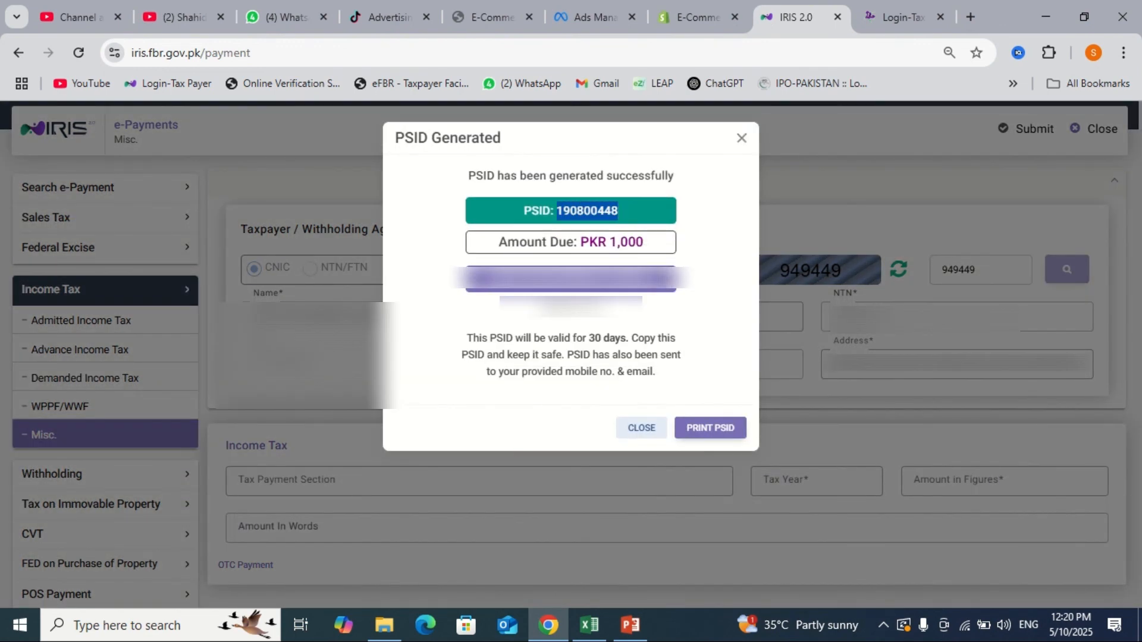
{"action": "left_click", "coordinate": [712, 428]}
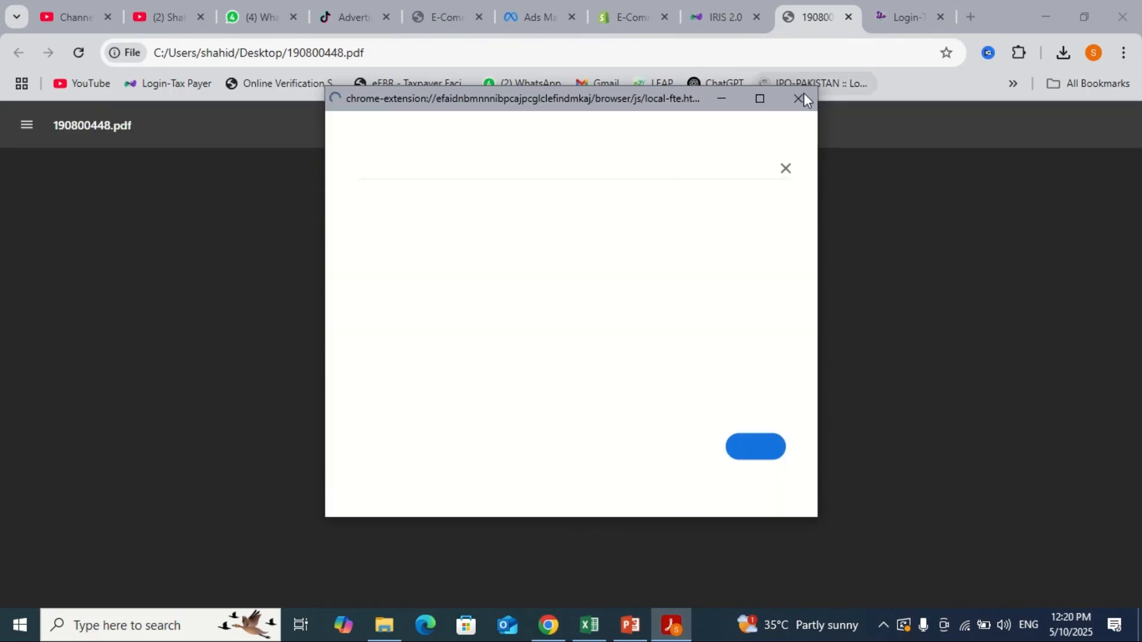
- Dismiss the Acrobat popup, review the ATL surcharge challan PDF, then return to the IRIS tab
{"action": "left_click", "coordinate": [803, 99]}
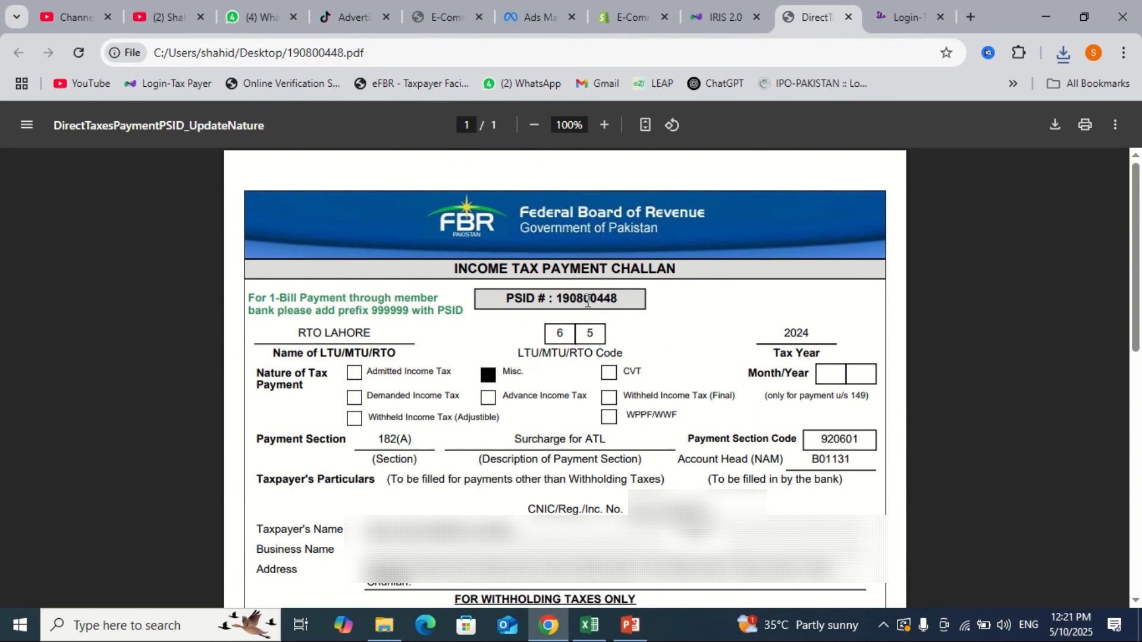
{"action": "left_click", "coordinate": [720, 17]}
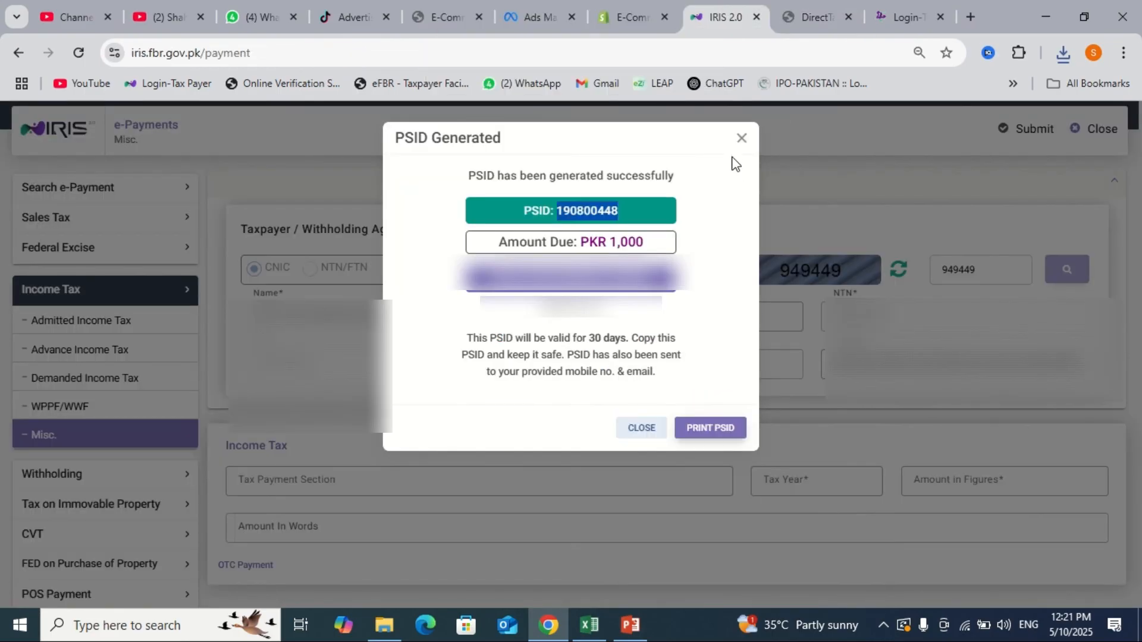
- Close the PSID Generated message and e-Payments form, then log out of IRIS, dismissing authentication notices
{"action": "left_click", "coordinate": [742, 139]}
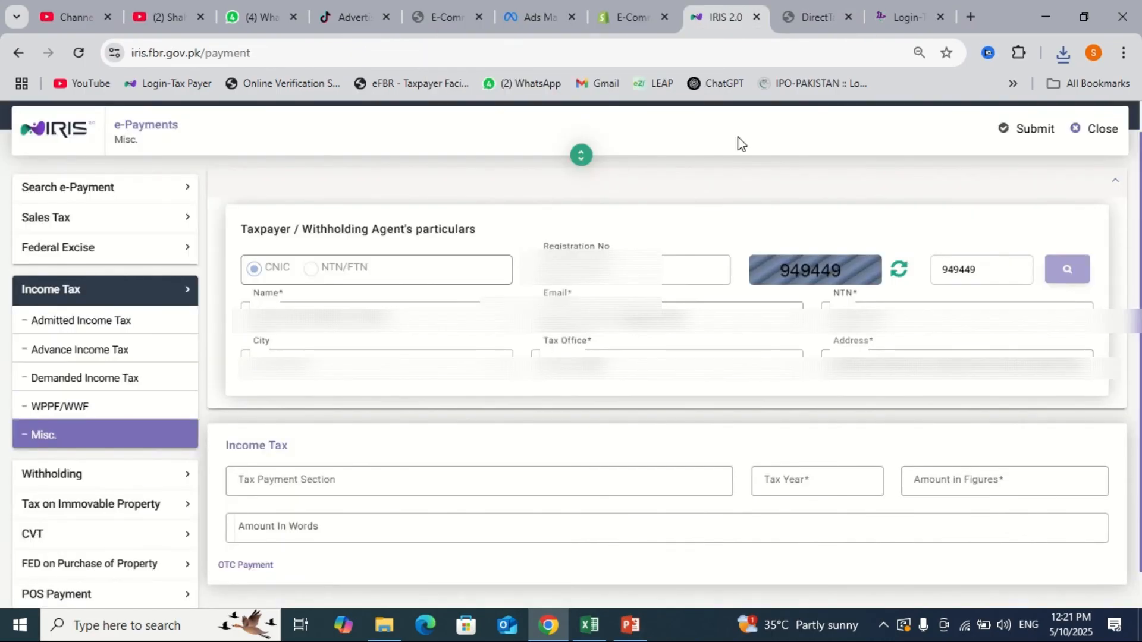
{"action": "left_click", "coordinate": [1101, 130]}
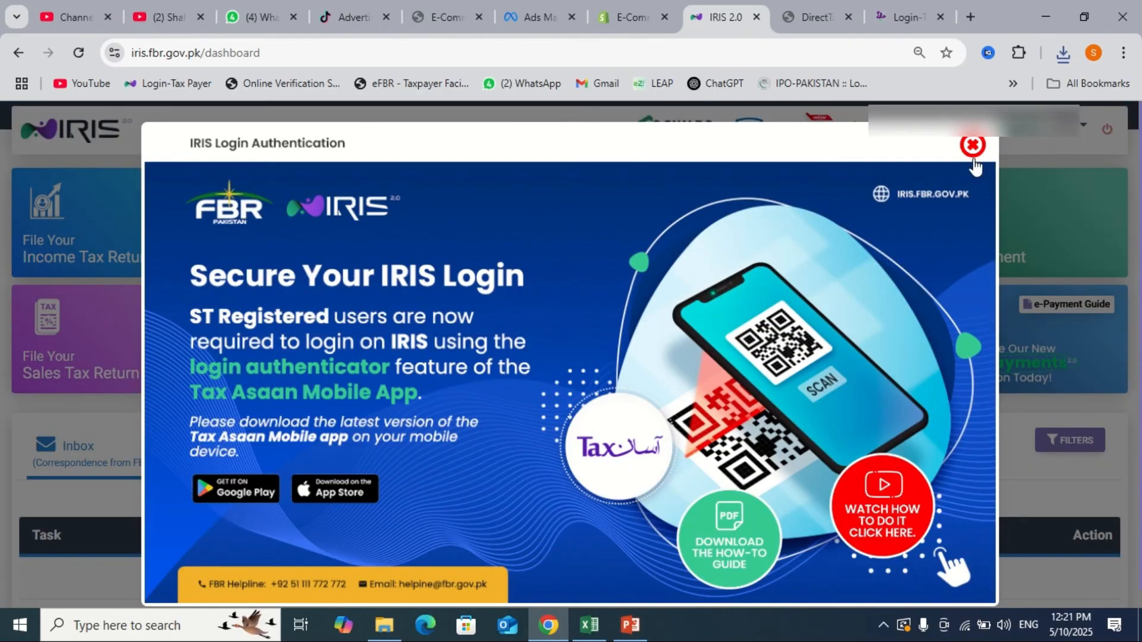
{"action": "left_click", "coordinate": [973, 155]}
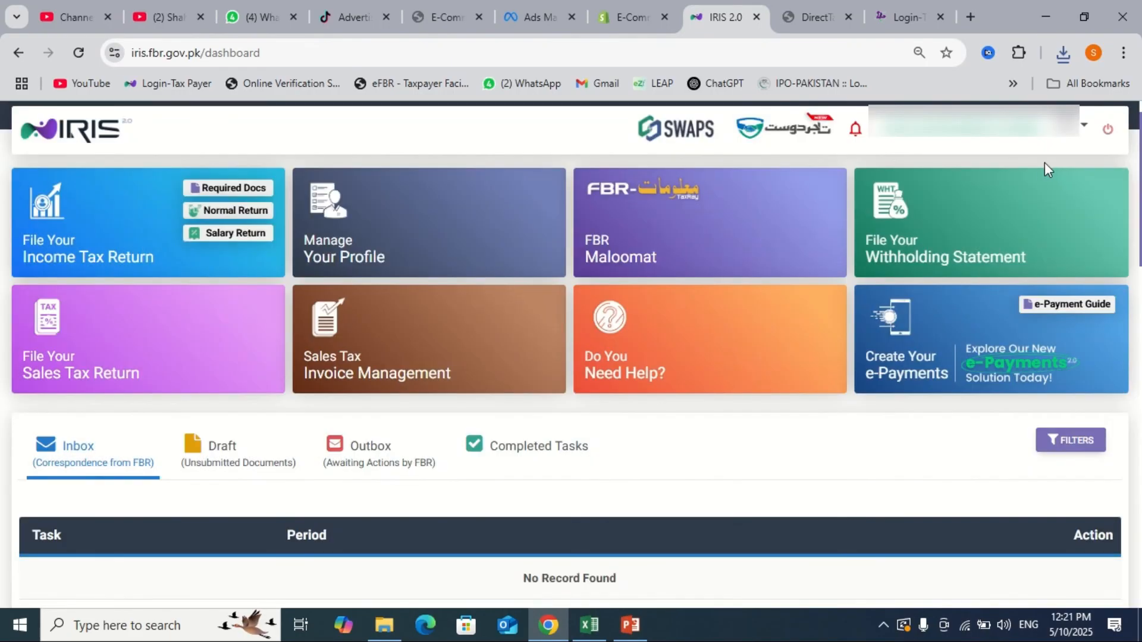
{"action": "left_click", "coordinate": [1105, 142]}
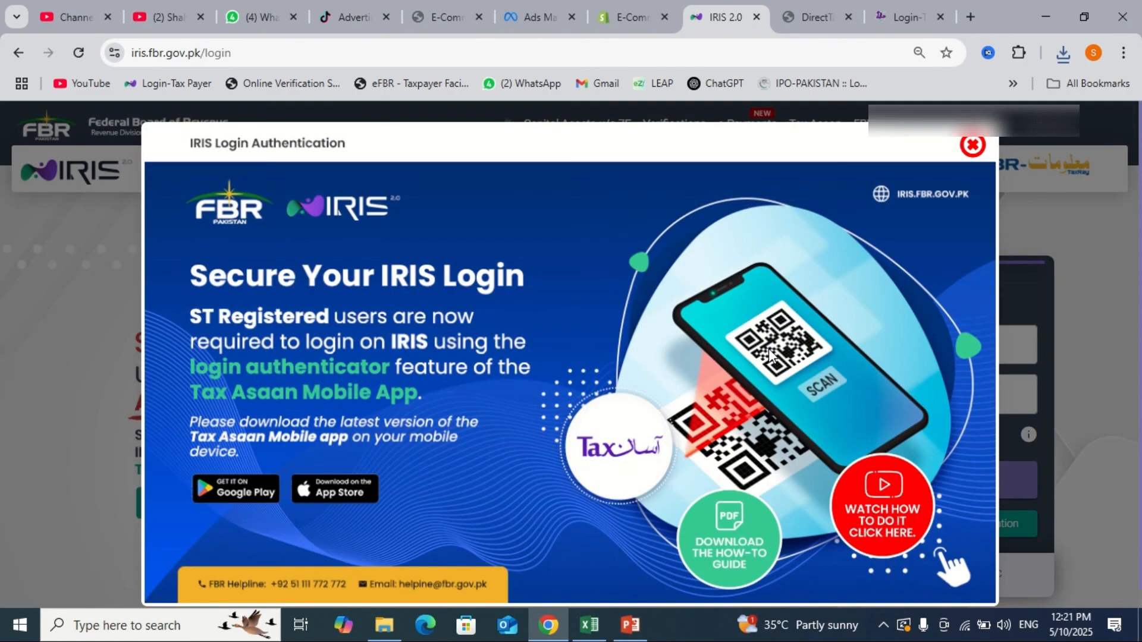
{"action": "left_click", "coordinate": [973, 145]}
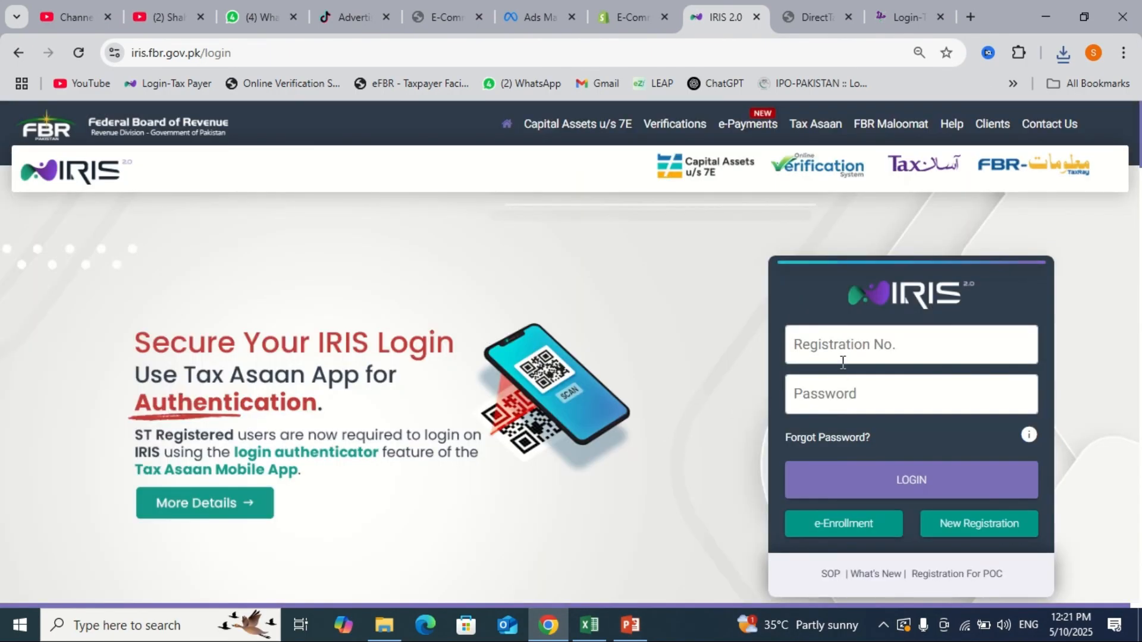
{"action": "scroll", "coordinate": [517, 415], "scroll_direction": "down", "scroll_amount": 5}
- Verify Active Taxpayer List status by CNIC with the registration number and captcha, showing In-Active
{"action": "scroll", "coordinate": [517, 415], "scroll_direction": "down", "scroll_amount": 3}
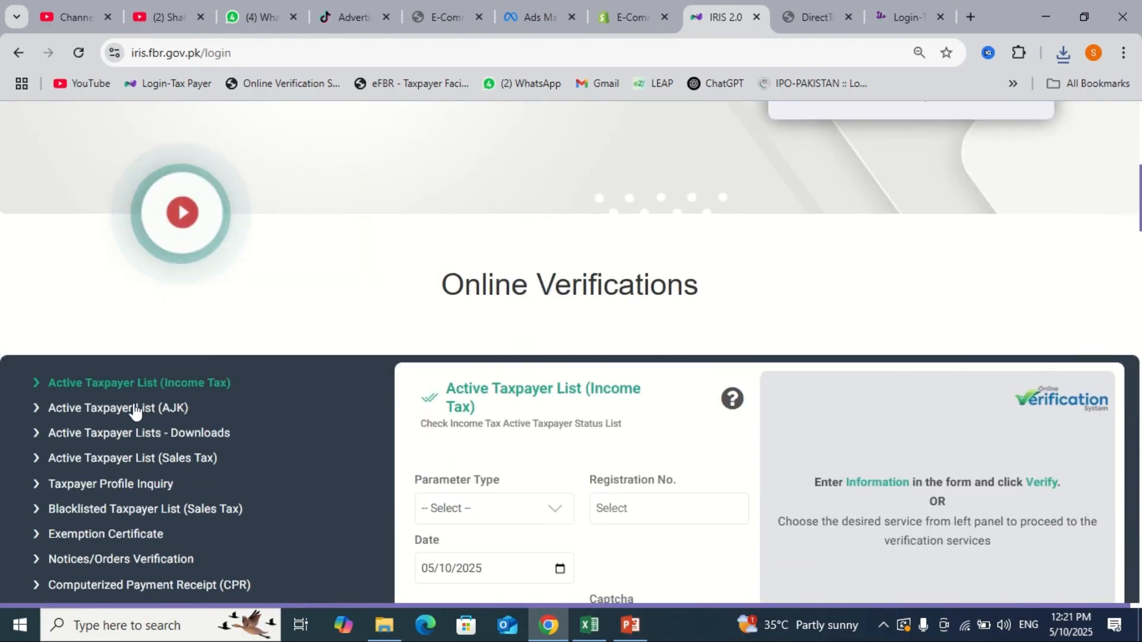
{"action": "scroll", "coordinate": [255, 392], "scroll_direction": "down", "scroll_amount": 1}
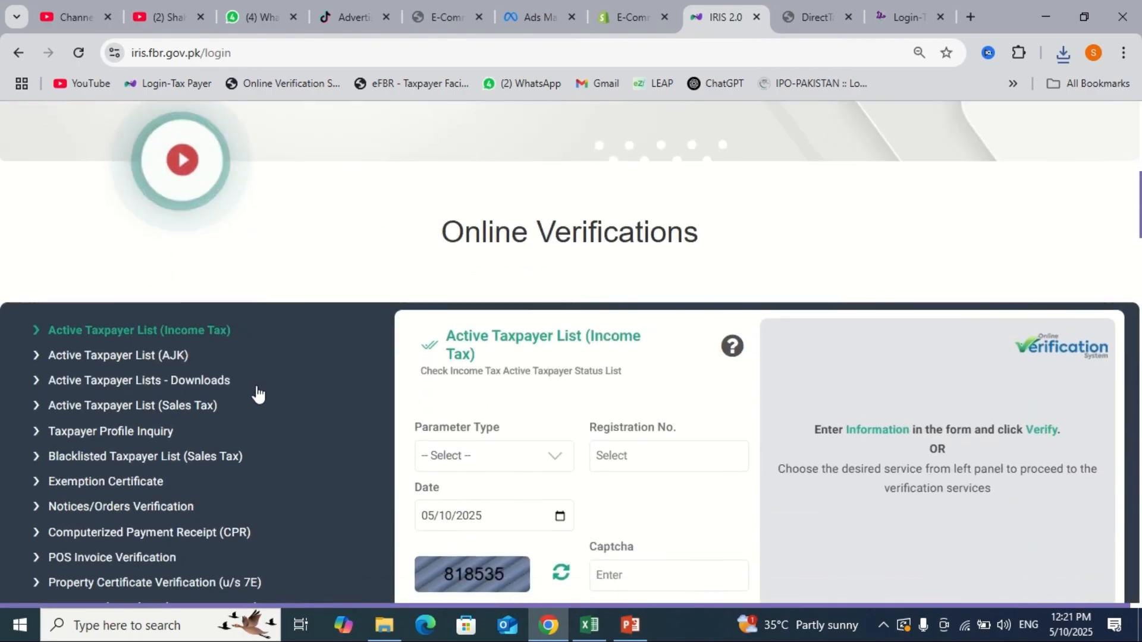
{"action": "left_click", "coordinate": [476, 458]}
{"action": "left_click", "coordinate": [433, 505]}
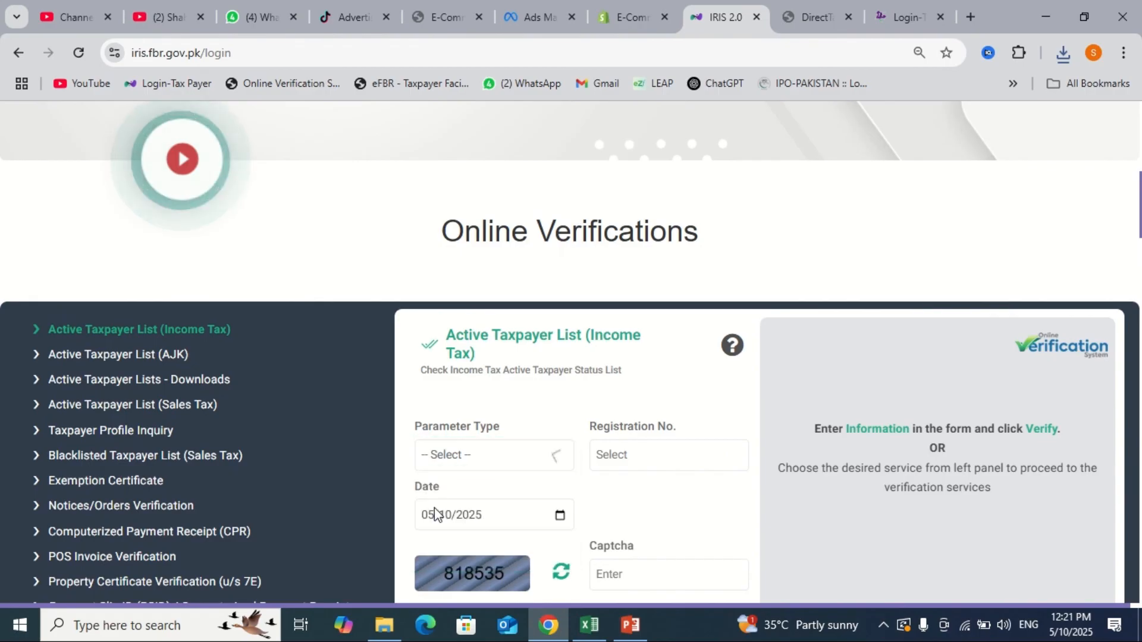
{"action": "left_click", "coordinate": [620, 460]}
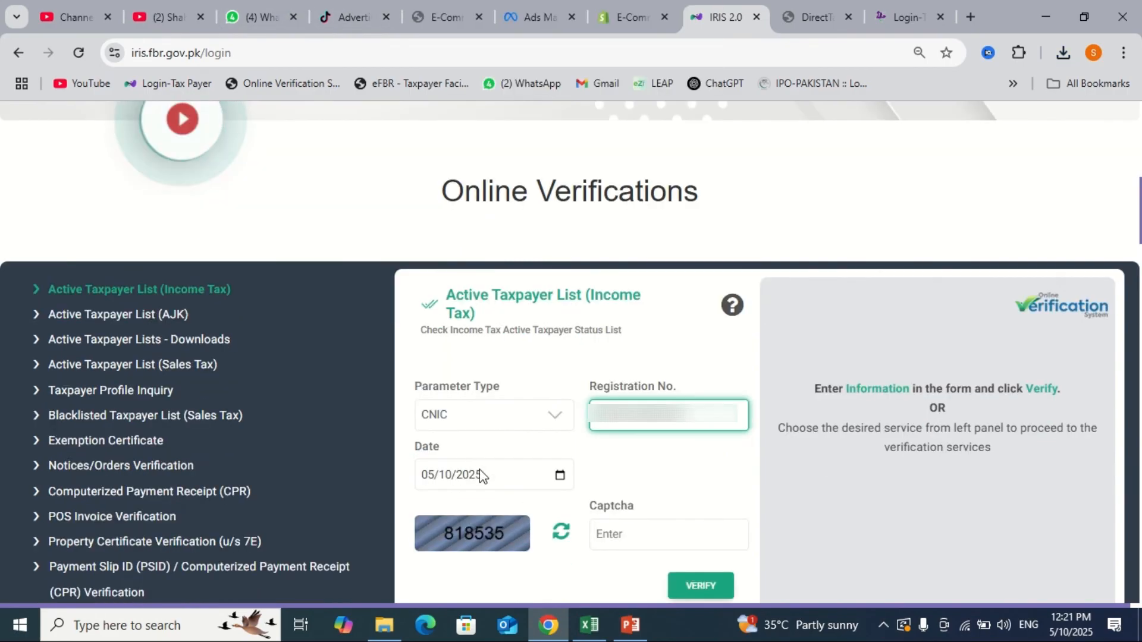
{"action": "left_click", "coordinate": [609, 527]}
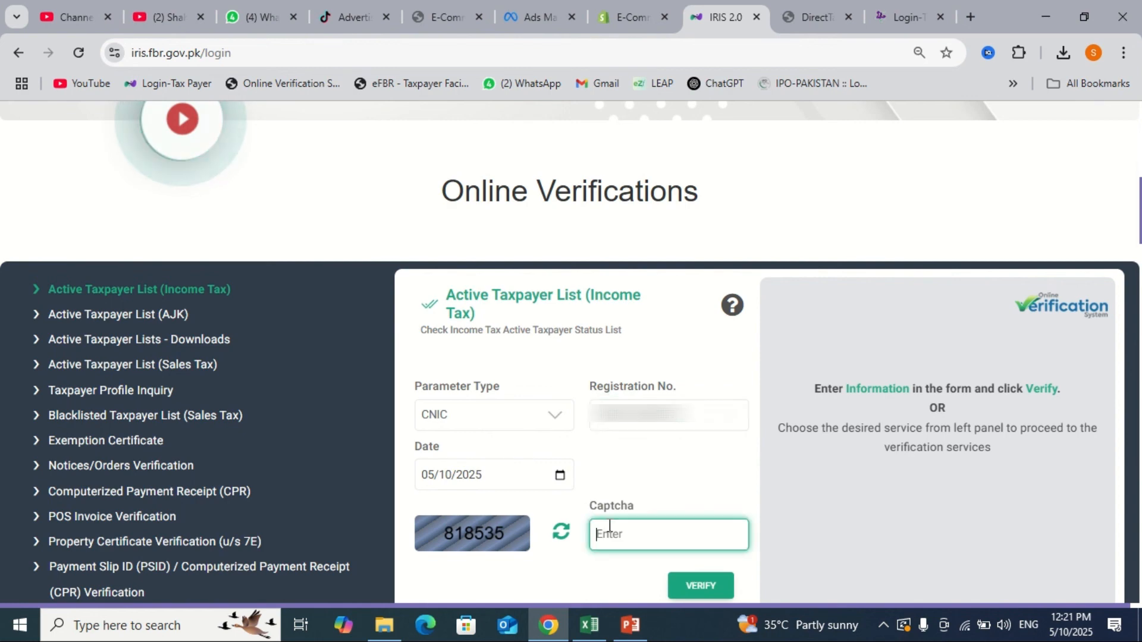
{"action": "type", "text": "818535"}
{"action": "left_click", "coordinate": [714, 591]}
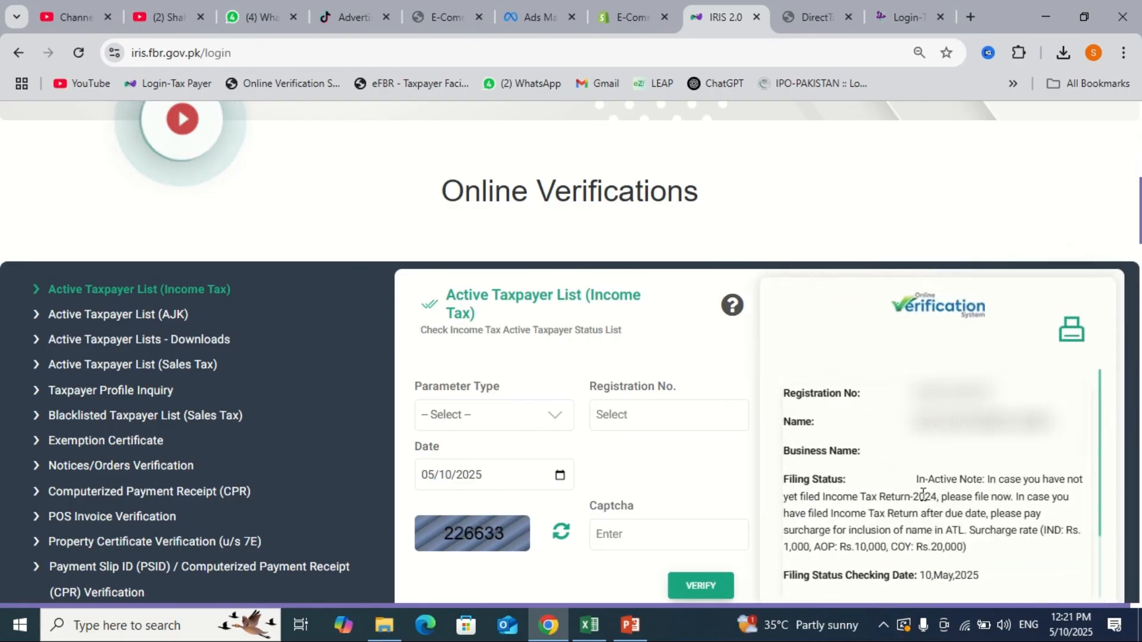
{"action": "left_click_drag", "start_coordinate": [914, 476], "coordinate": [969, 548]}
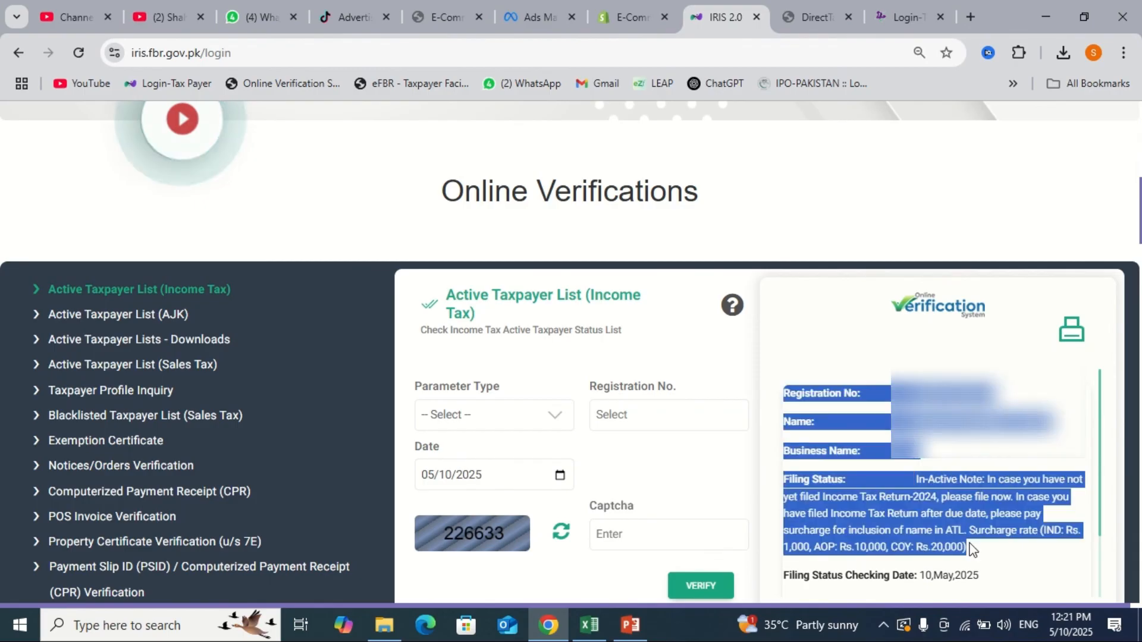
{"action": "left_click", "coordinate": [972, 548]}
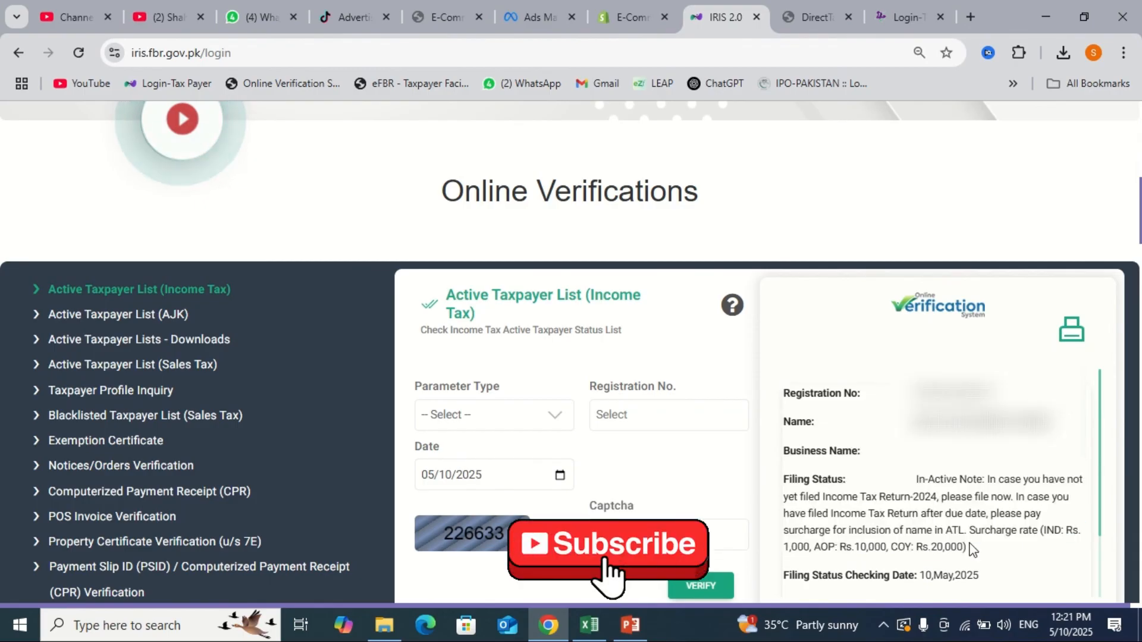